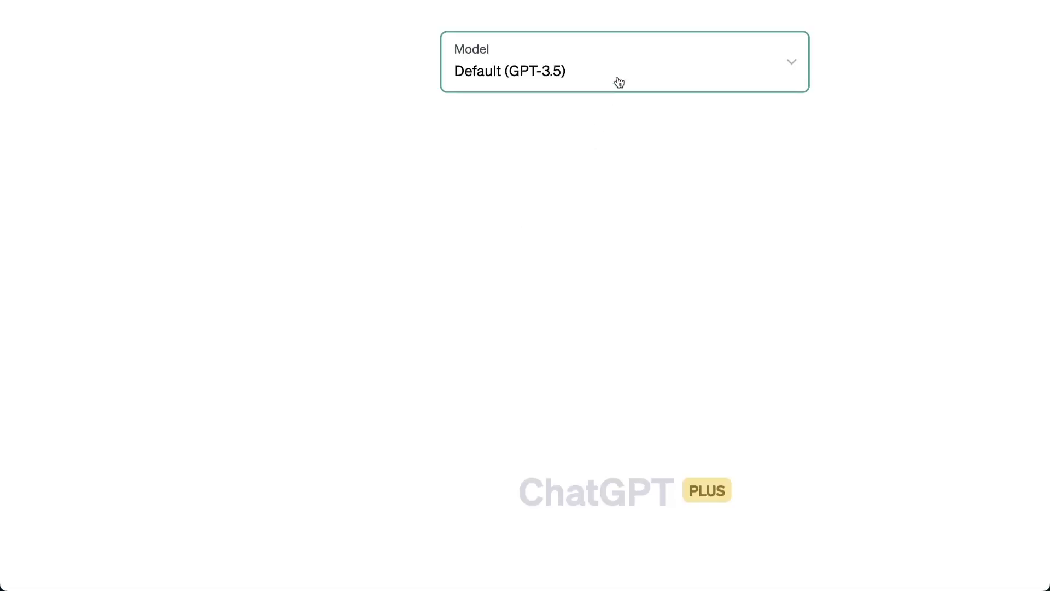
Step: Choose a model for the new ChatGPT chat from the available models
click(620, 82)
click(591, 170)
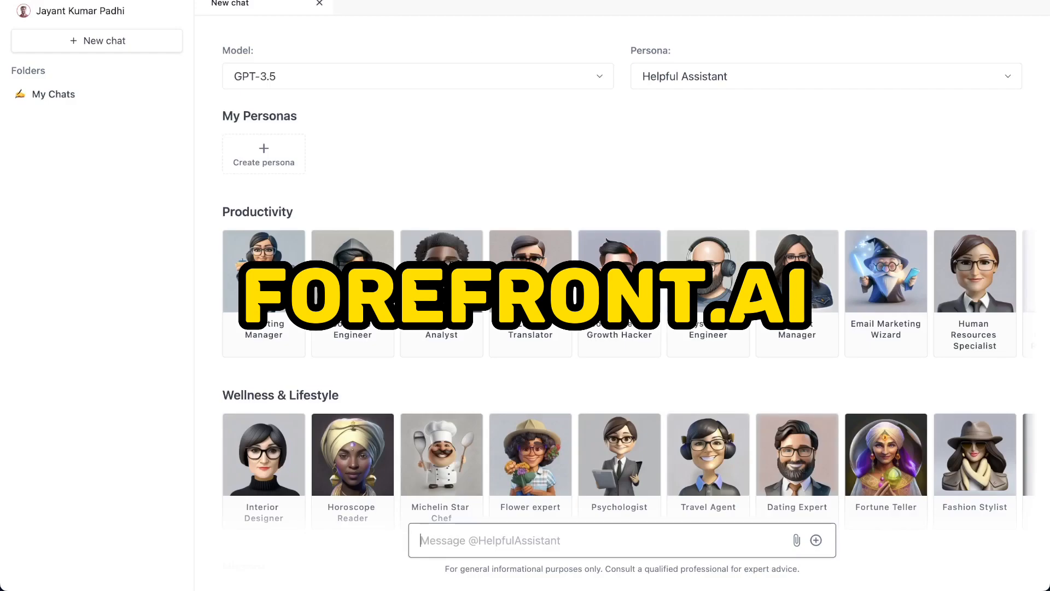
Step: Switch to Forefront AI and browse the persona gallery of the new chat
scroll(443, 94, down, 20)
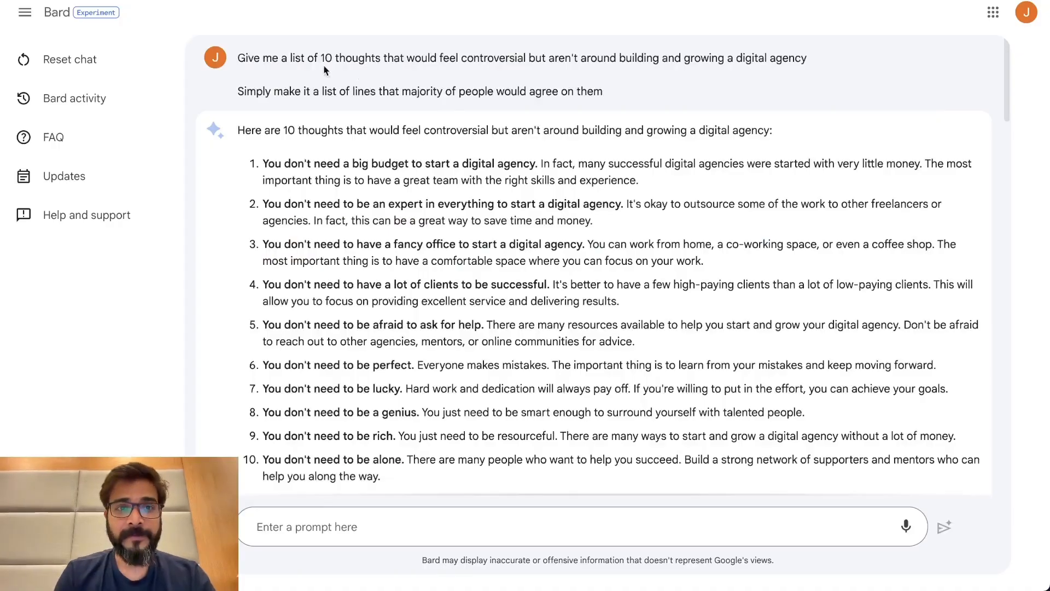
Step: Switch to Bard and read the prompt requesting 10 controversial-feeling thoughts about building and growing a digital agency
drag(237, 60, 775, 61)
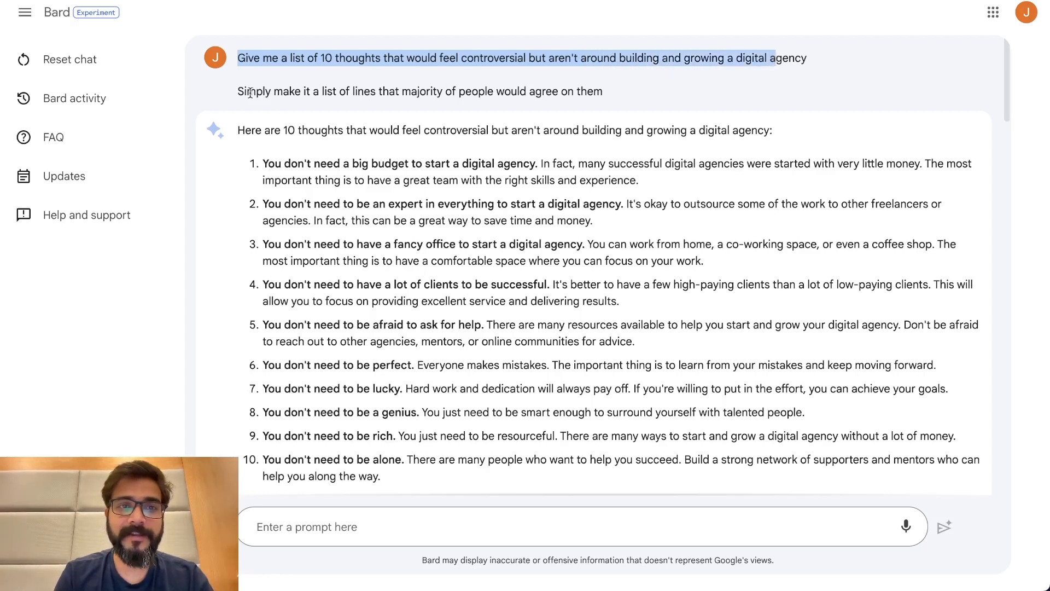
drag(244, 92, 626, 104)
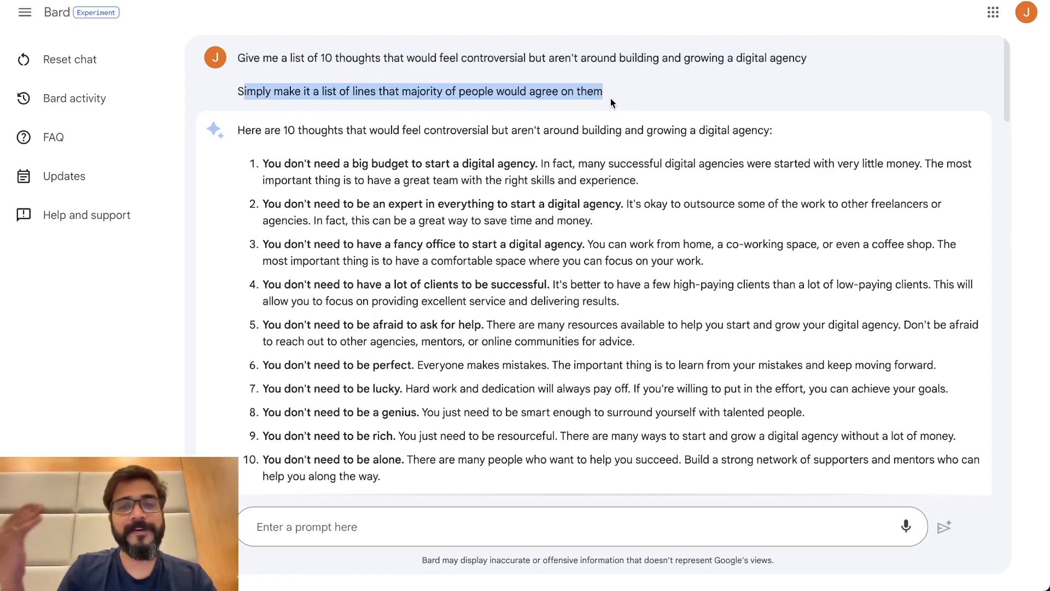
click(525, 57)
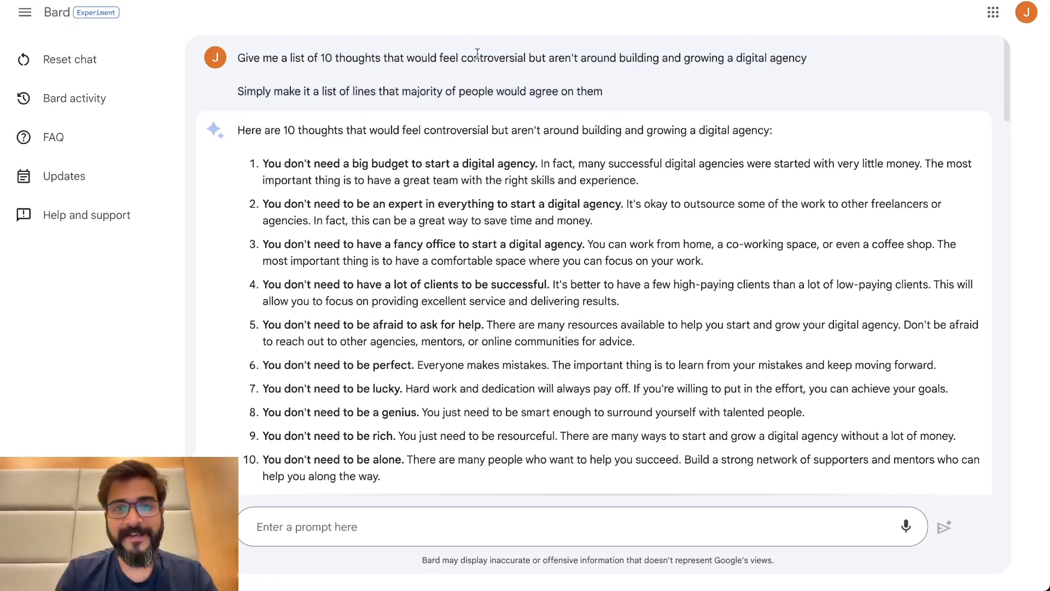
drag(422, 57, 549, 58)
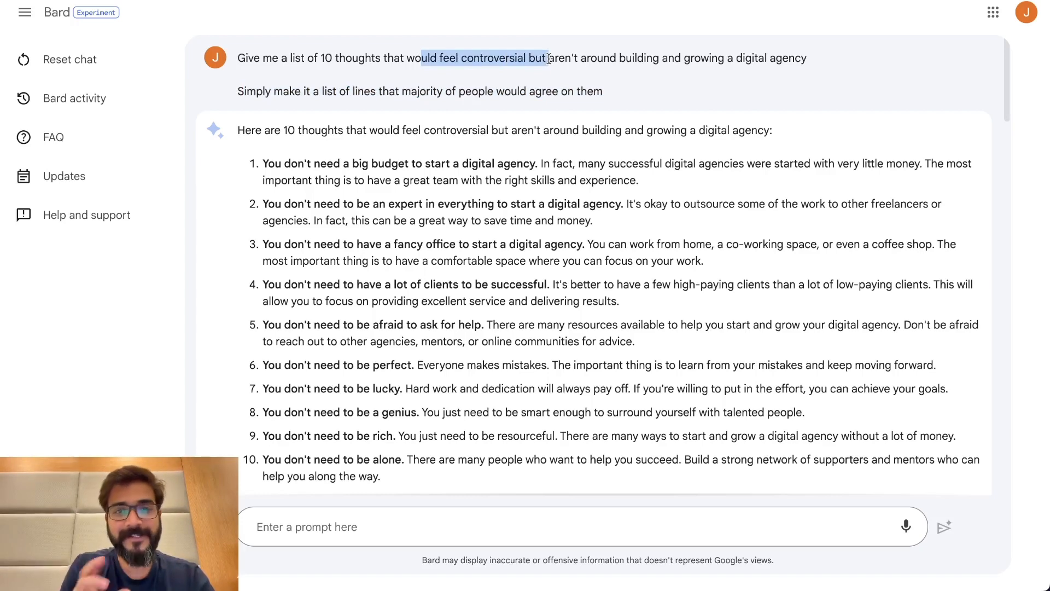
Step: Examine Bard's ten thoughts on running a digital agency one by one, focusing on the bold statements
scroll(420, 175, down, 1)
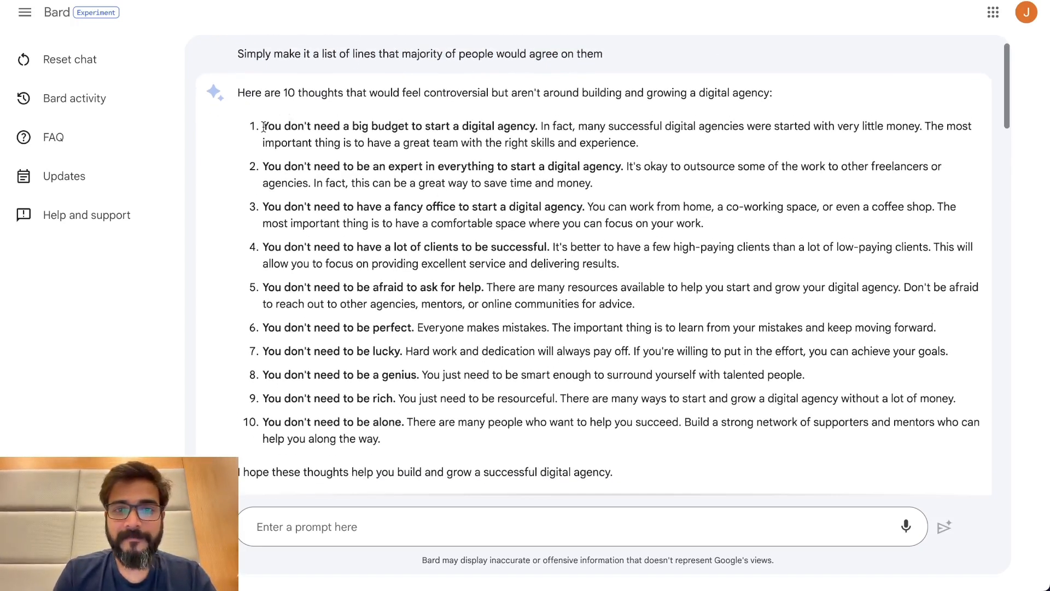
drag(263, 127, 543, 130)
drag(265, 168, 611, 168)
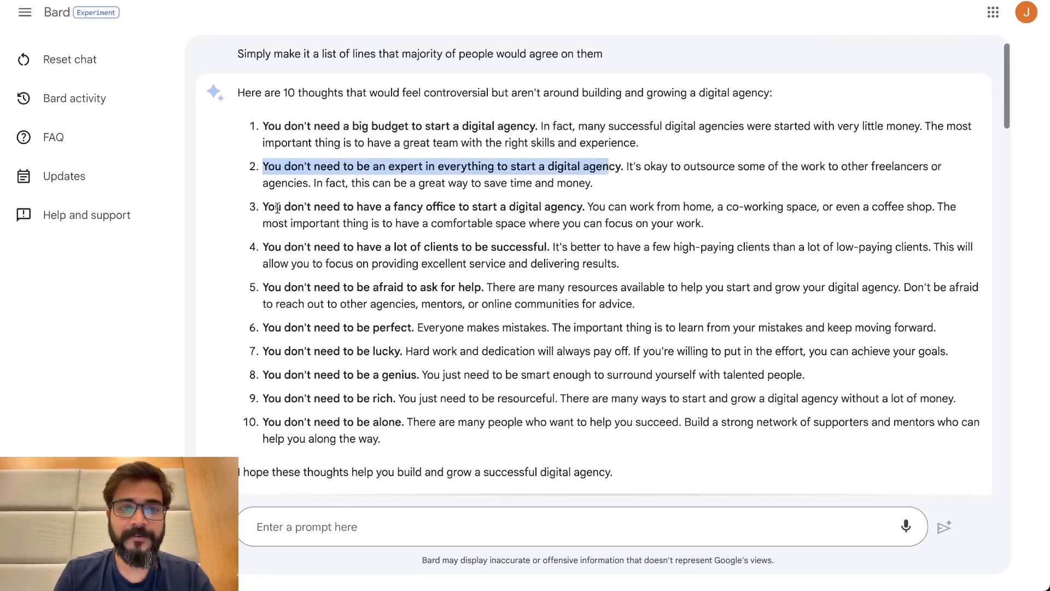
drag(278, 208, 585, 208)
drag(292, 248, 543, 252)
drag(275, 288, 489, 289)
drag(268, 327, 412, 328)
drag(272, 351, 381, 350)
drag(265, 375, 426, 375)
click(339, 383)
drag(343, 417, 389, 422)
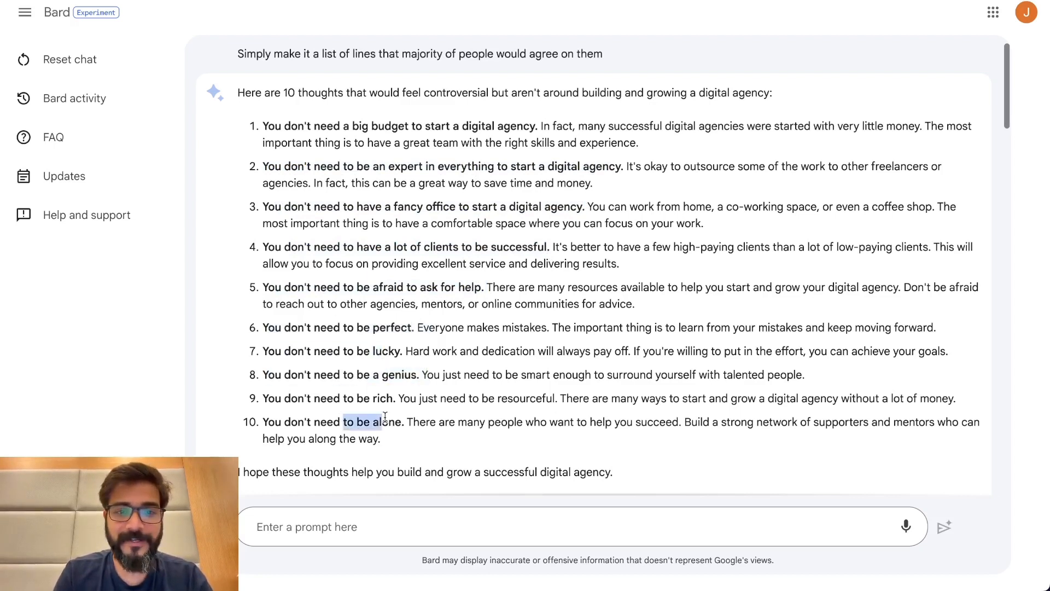
click(395, 420)
scroll(395, 419, up, 1)
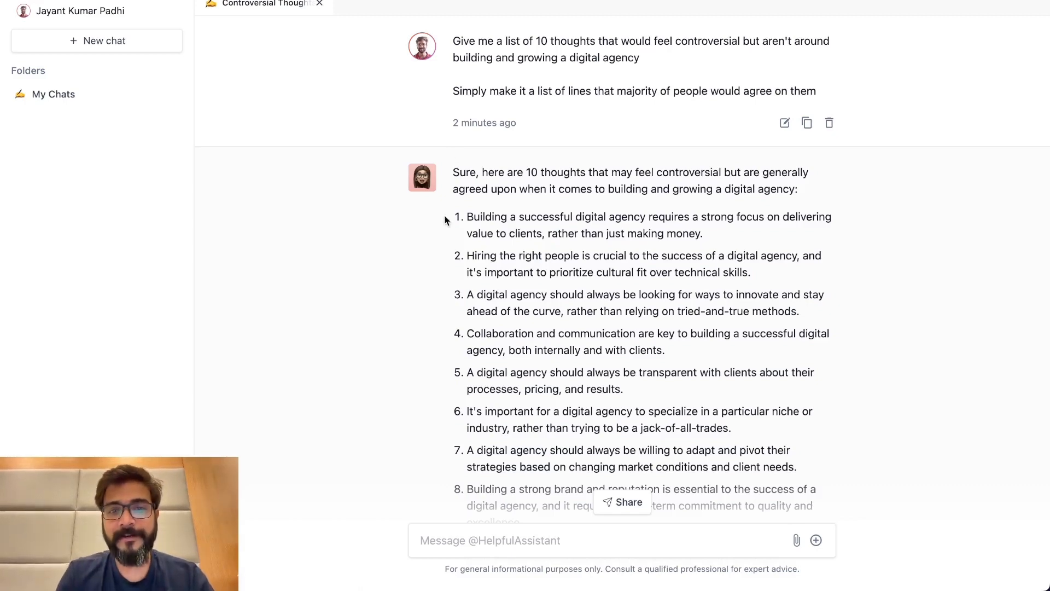
Step: Switch to the Forefront AI chat and examine thoughts 1 to 6 of its answer to the same prompt
scroll(462, 267, down, 3)
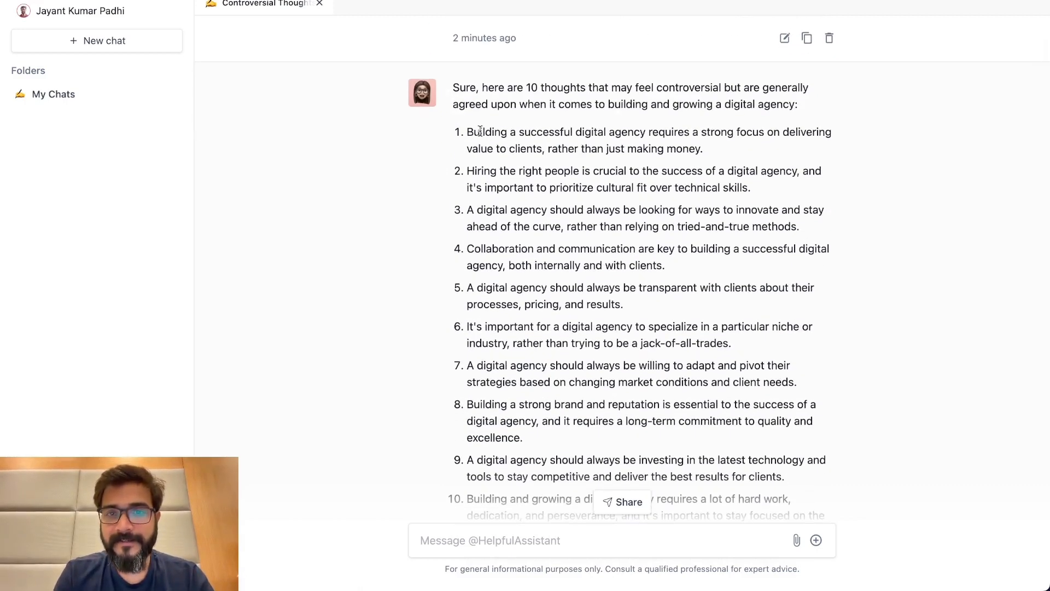
drag(473, 132, 744, 141)
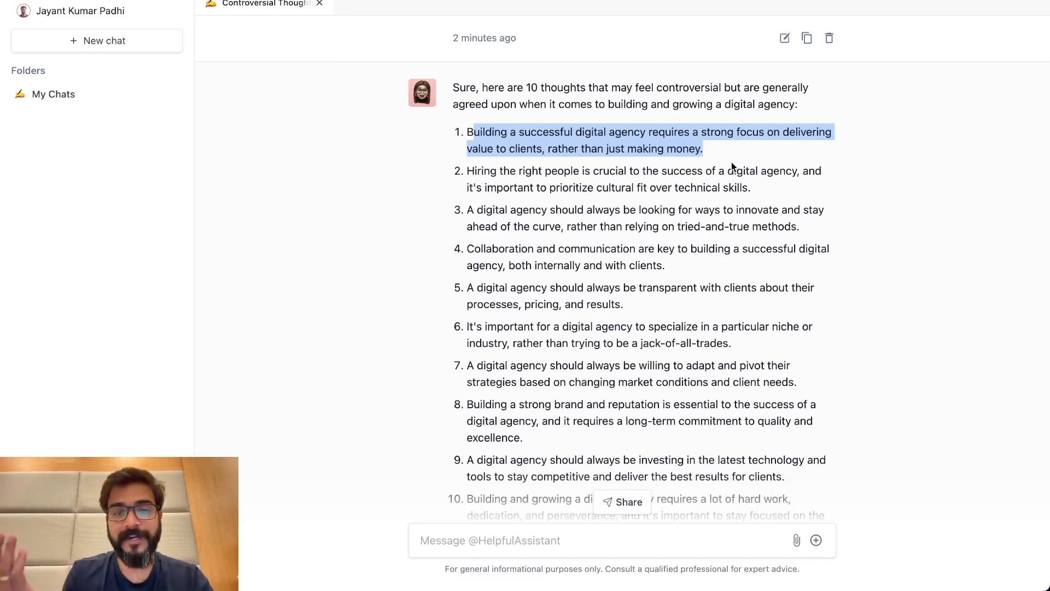
scroll(624, 184, down, 2)
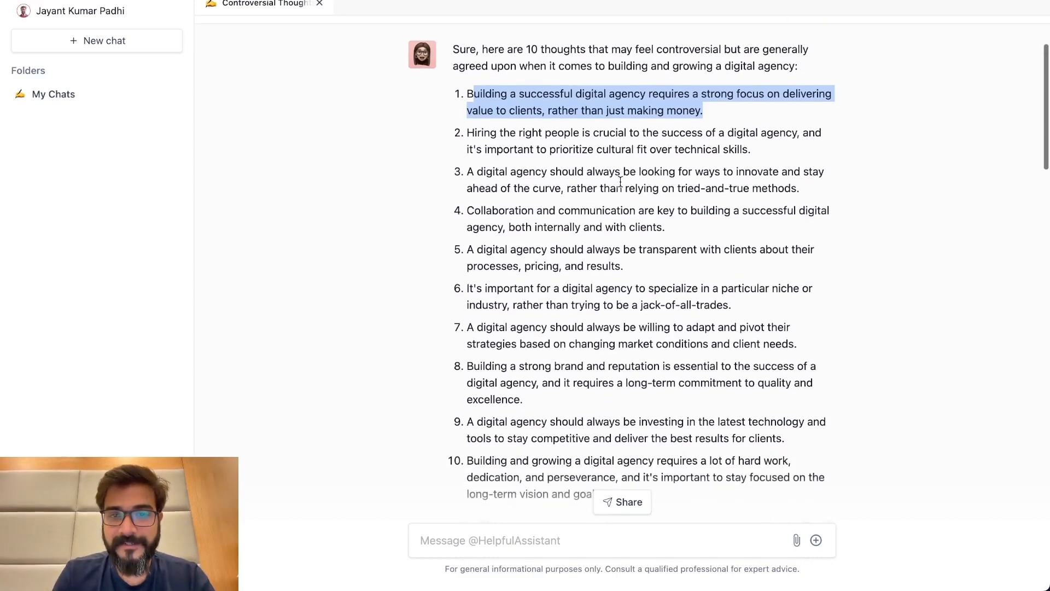
drag(470, 132, 771, 157)
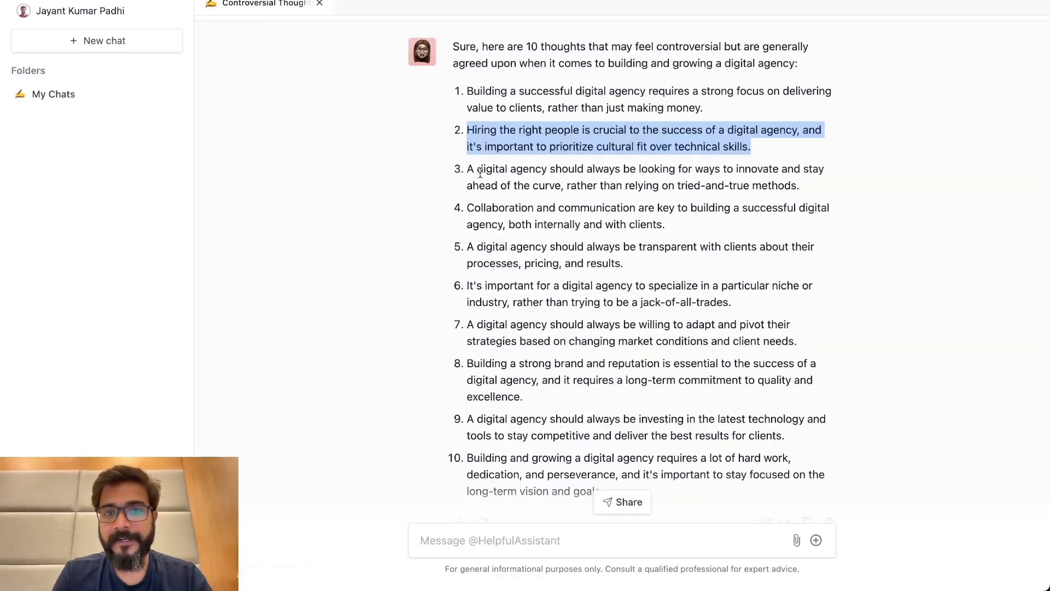
drag(465, 169, 759, 181)
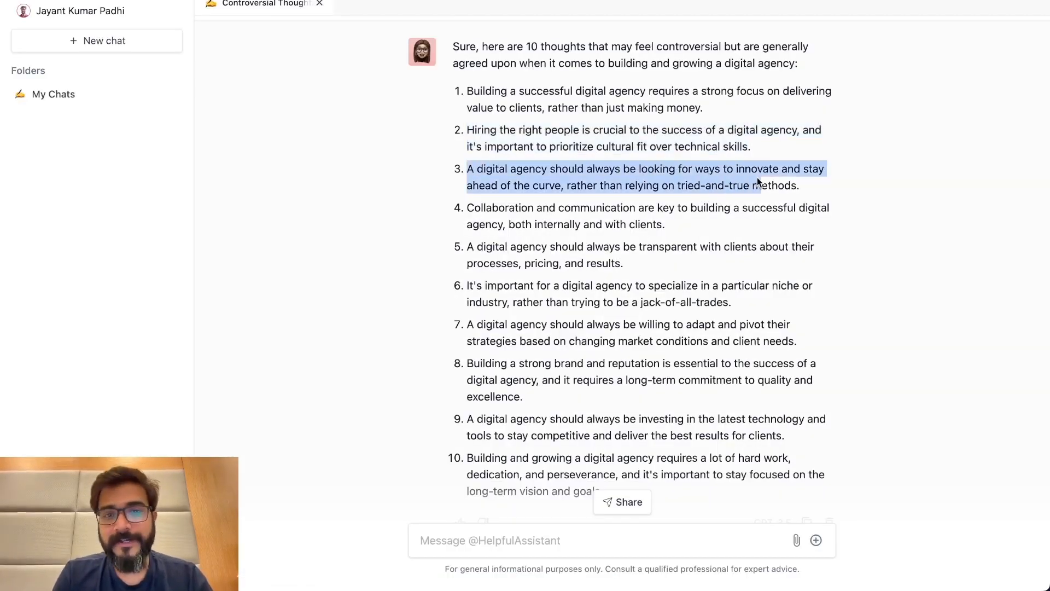
scroll(642, 212, down, 1)
drag(687, 159, 813, 159)
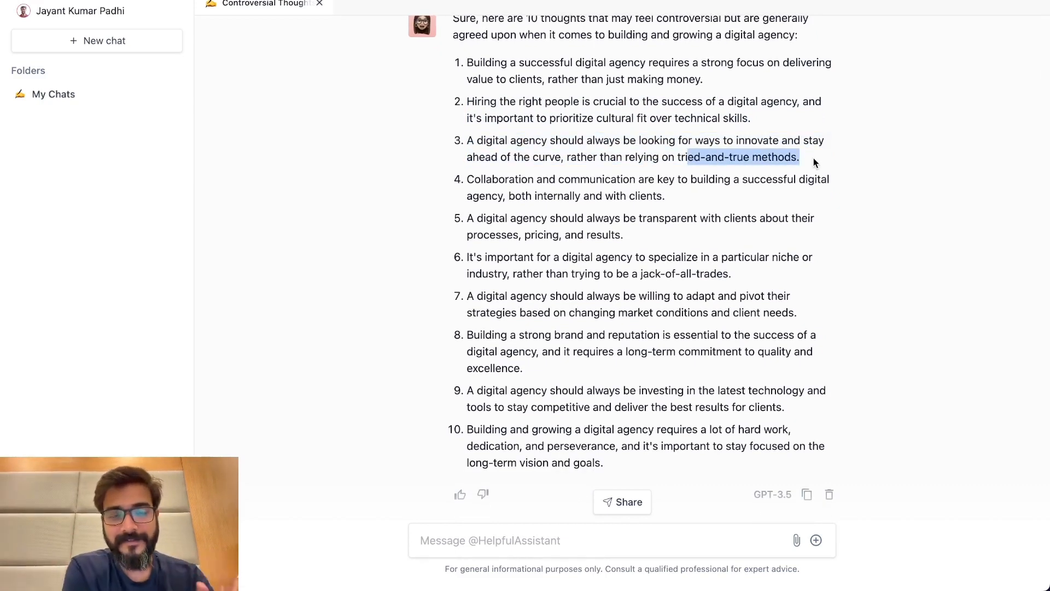
drag(466, 177, 733, 205)
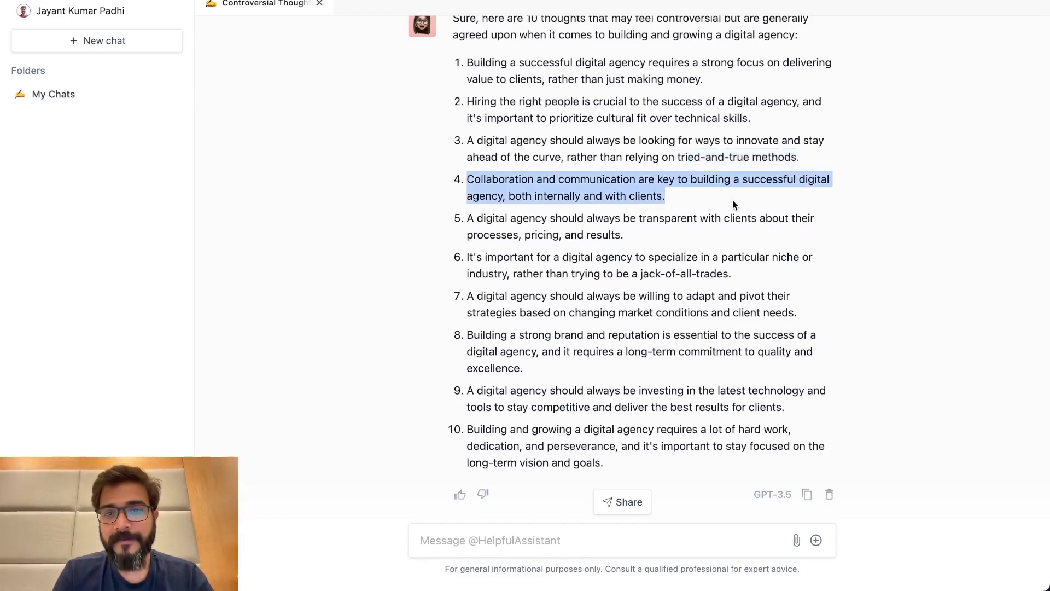
drag(468, 217, 661, 234)
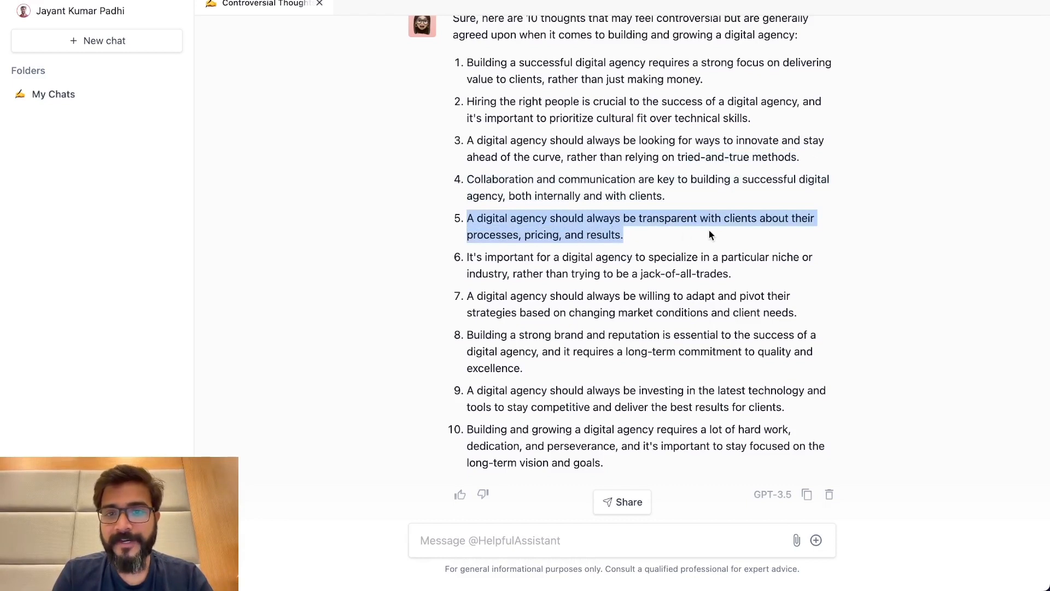
drag(482, 258, 740, 271)
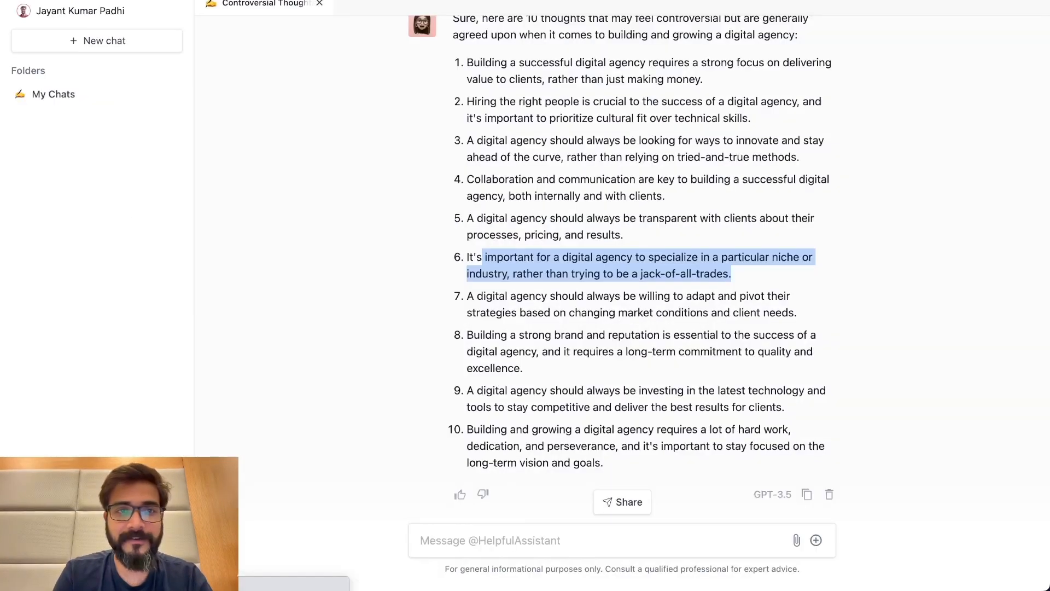
click(540, 247)
Step: Examine thoughts 7 to 10 of the Forefront AI answer
scroll(599, 263, down, 2)
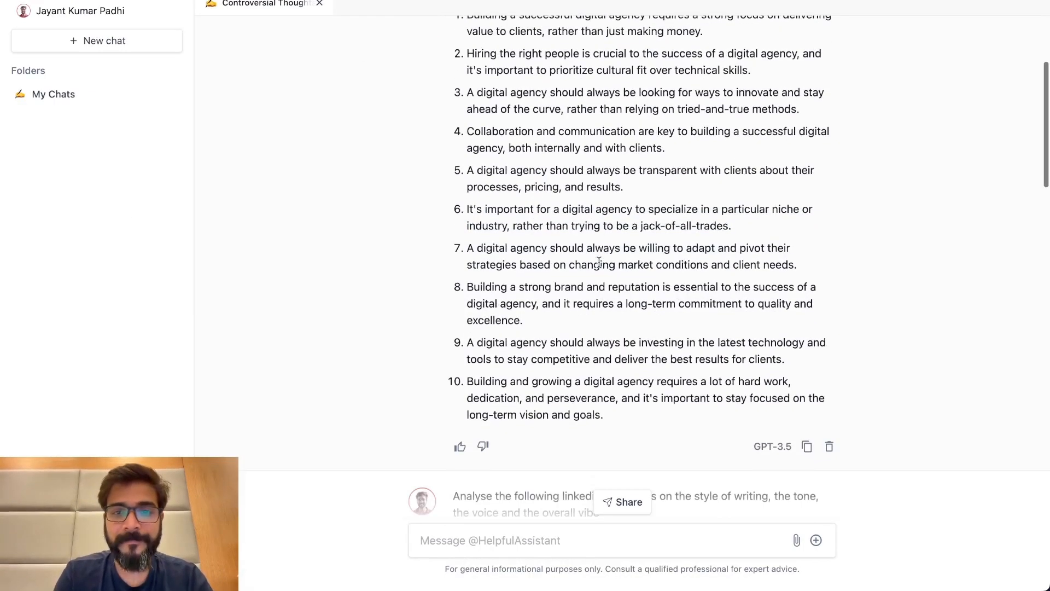
drag(481, 249, 795, 268)
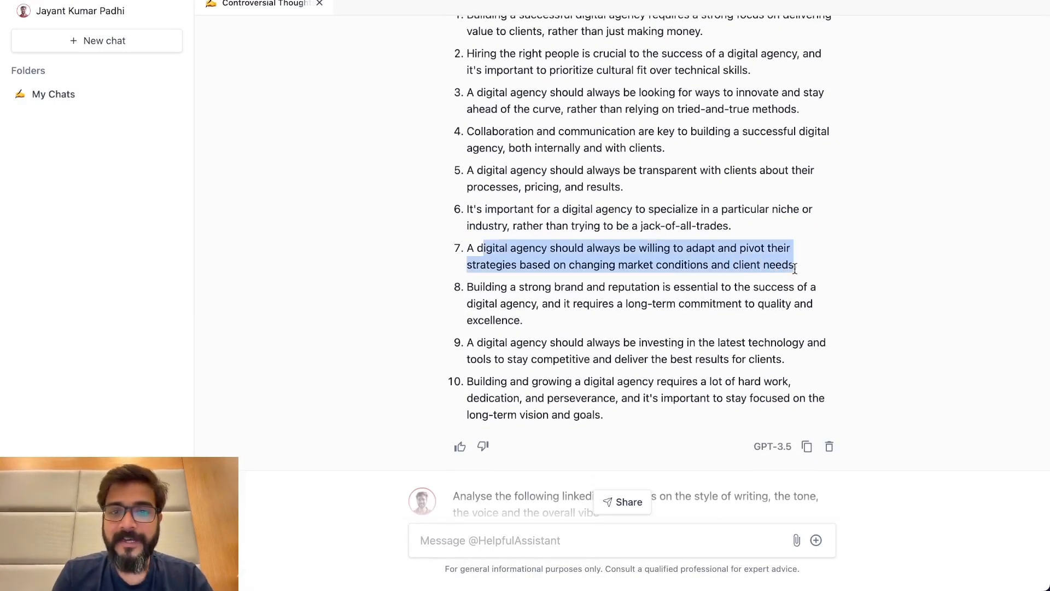
drag(473, 285, 667, 327)
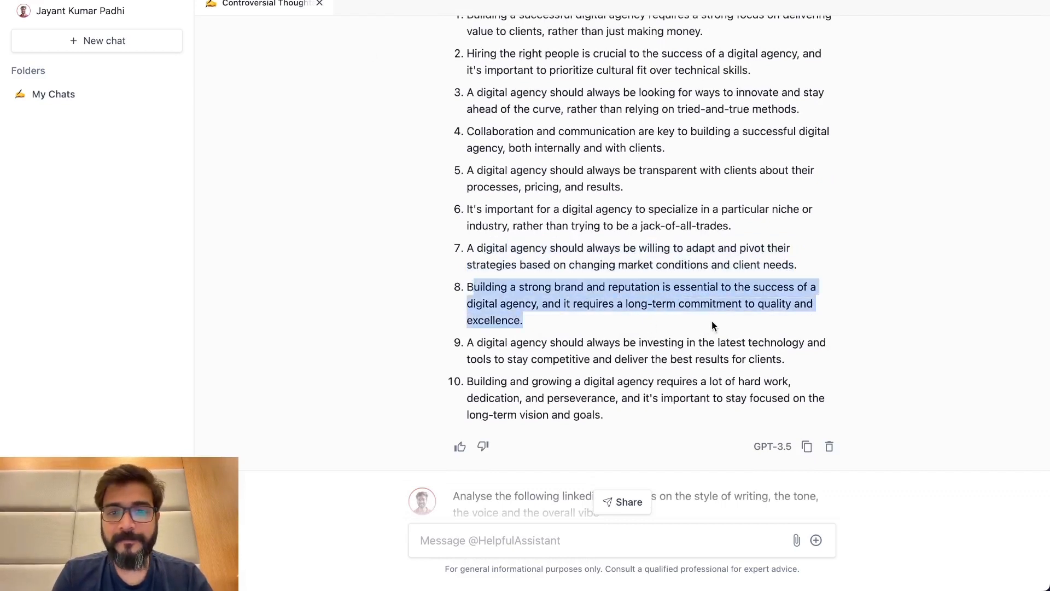
drag(474, 340, 806, 363)
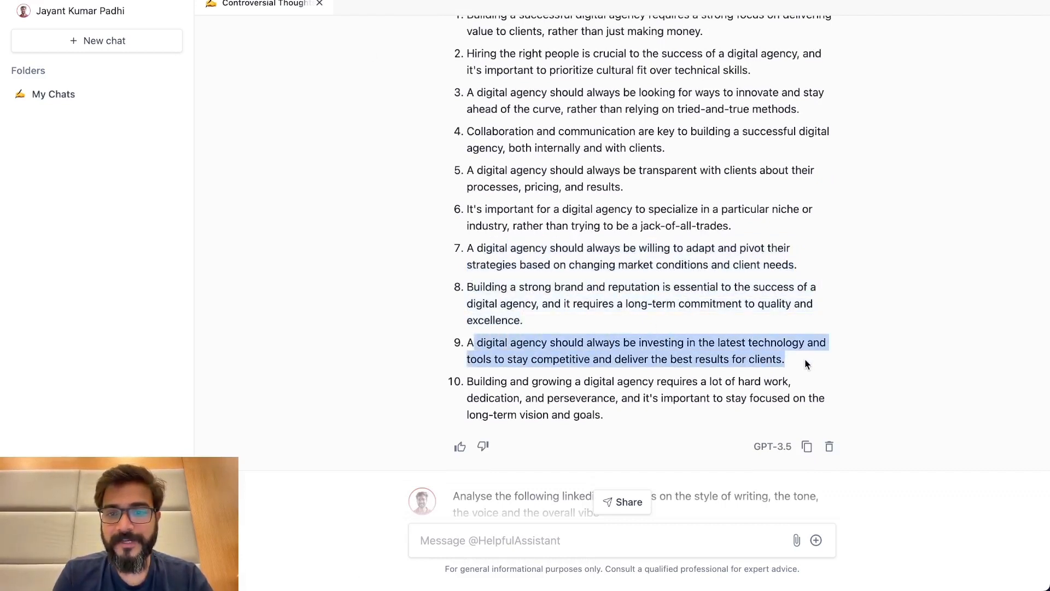
drag(475, 381, 629, 419)
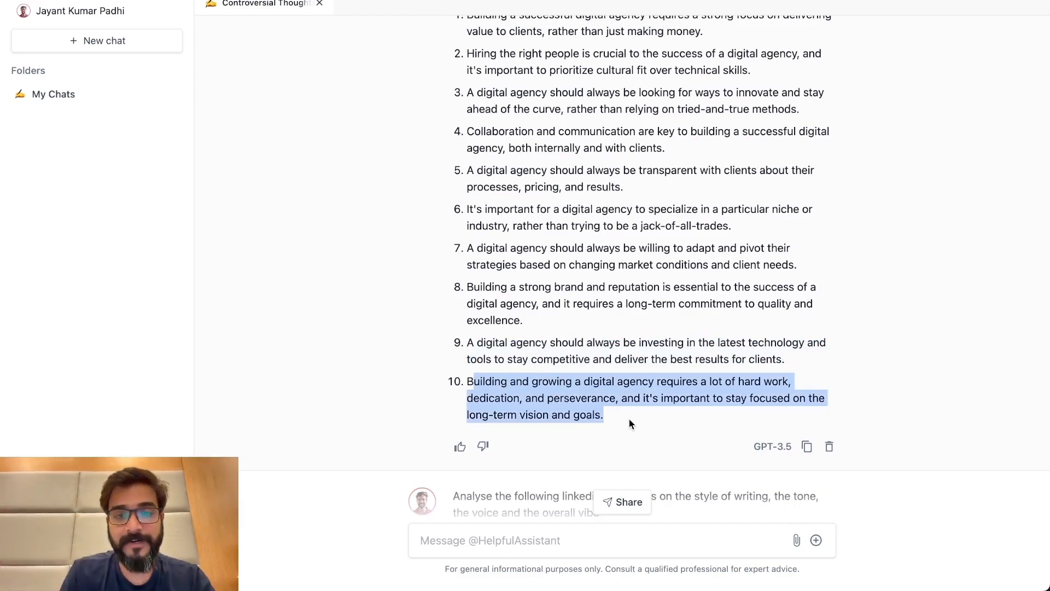
click(527, 310)
scroll(526, 310, up, 5)
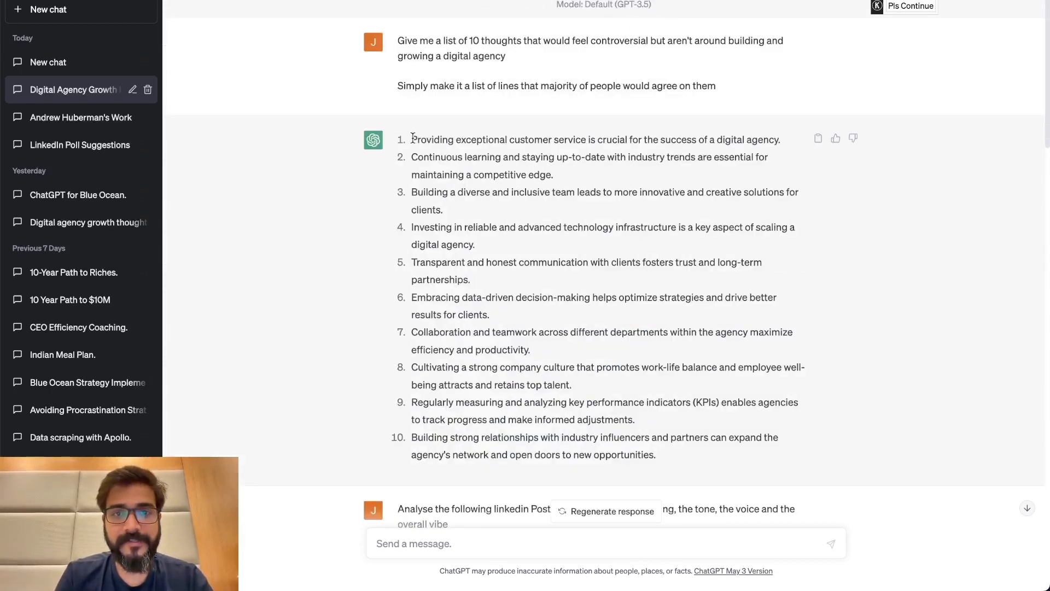
Step: Switch to the ChatGPT GPT-3.5 chat and examine its ten digital agency thoughts together with the prompt
drag(413, 136, 777, 141)
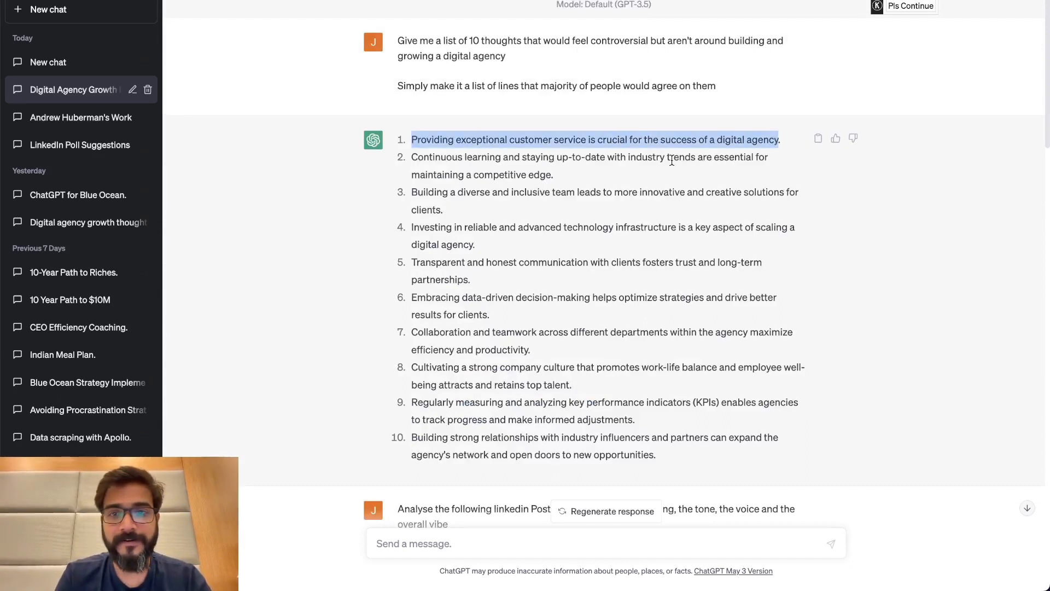
click(481, 159)
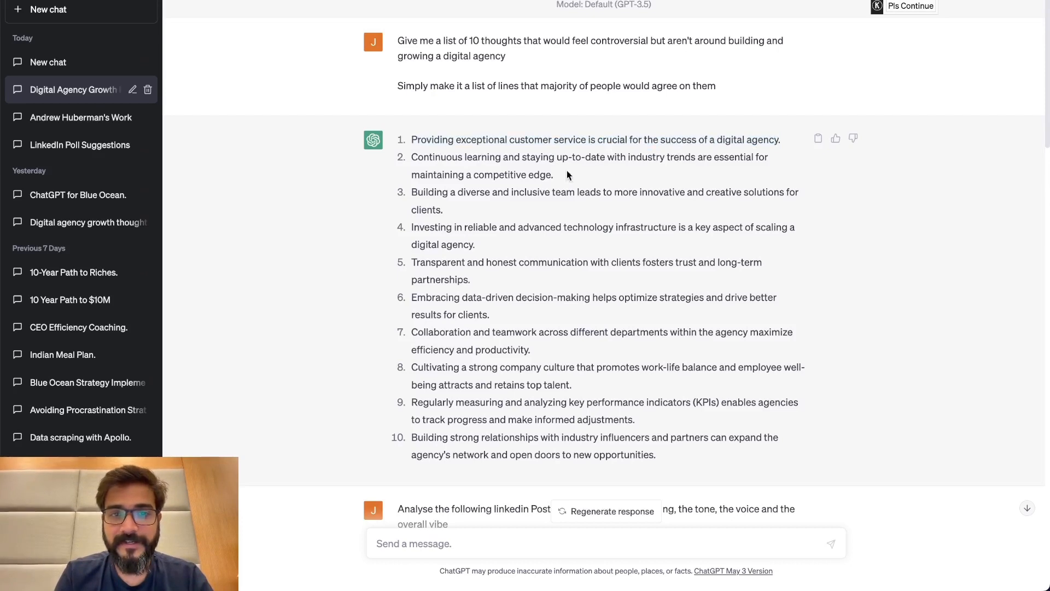
drag(449, 193, 592, 208)
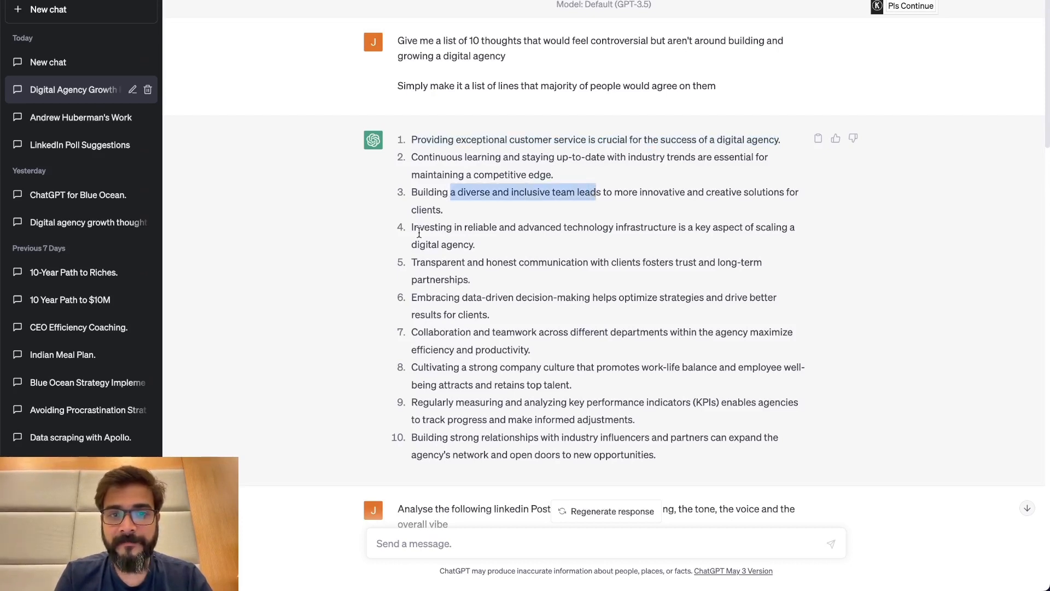
drag(414, 228, 613, 238)
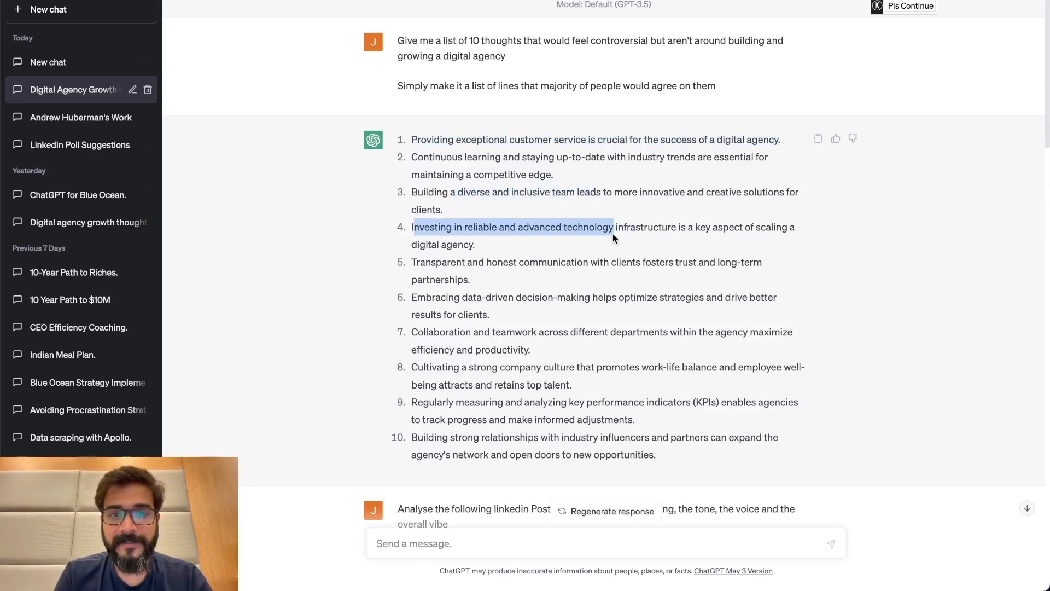
drag(413, 263, 584, 264)
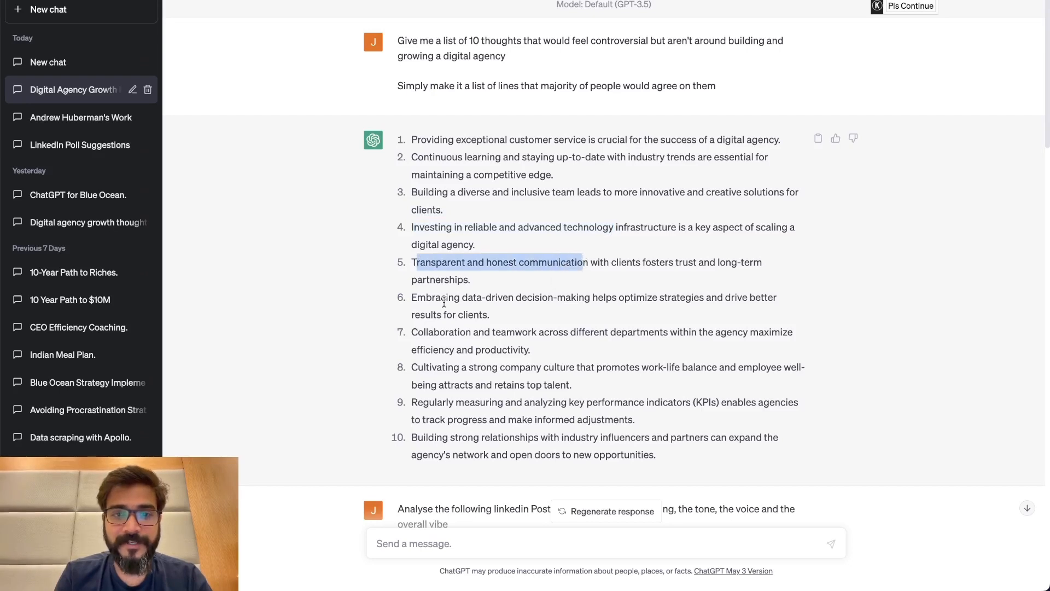
drag(410, 297, 594, 298)
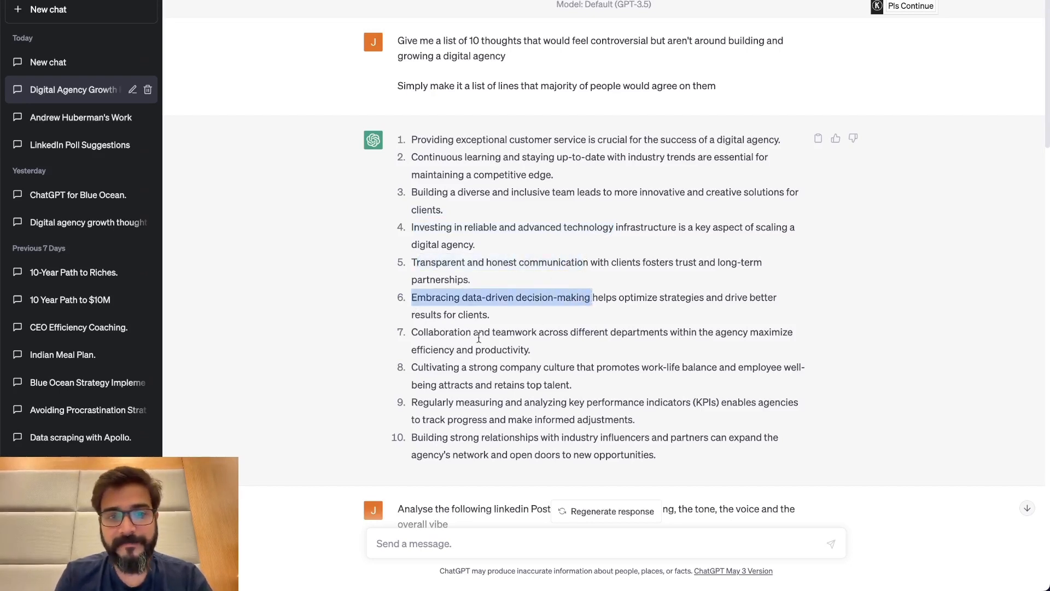
drag(411, 332, 625, 333)
drag(424, 368, 606, 370)
drag(412, 403, 618, 411)
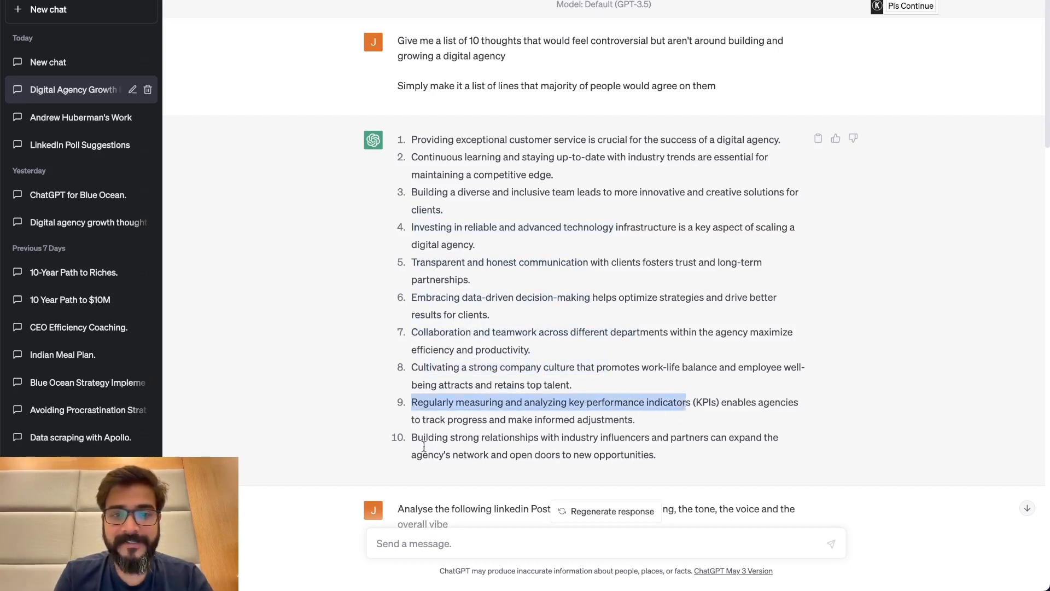
drag(418, 438, 556, 439)
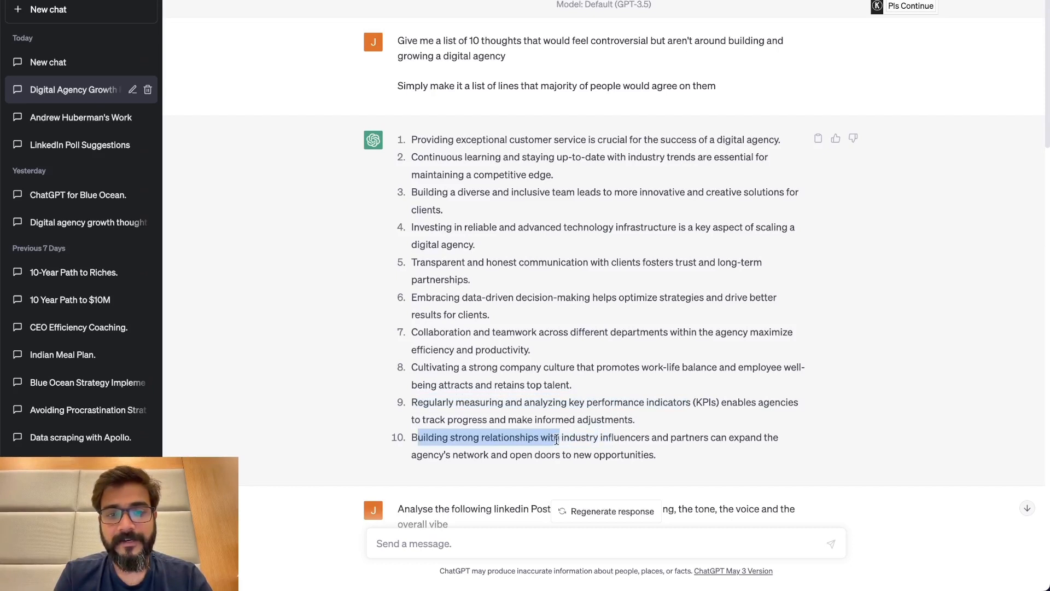
click(557, 439)
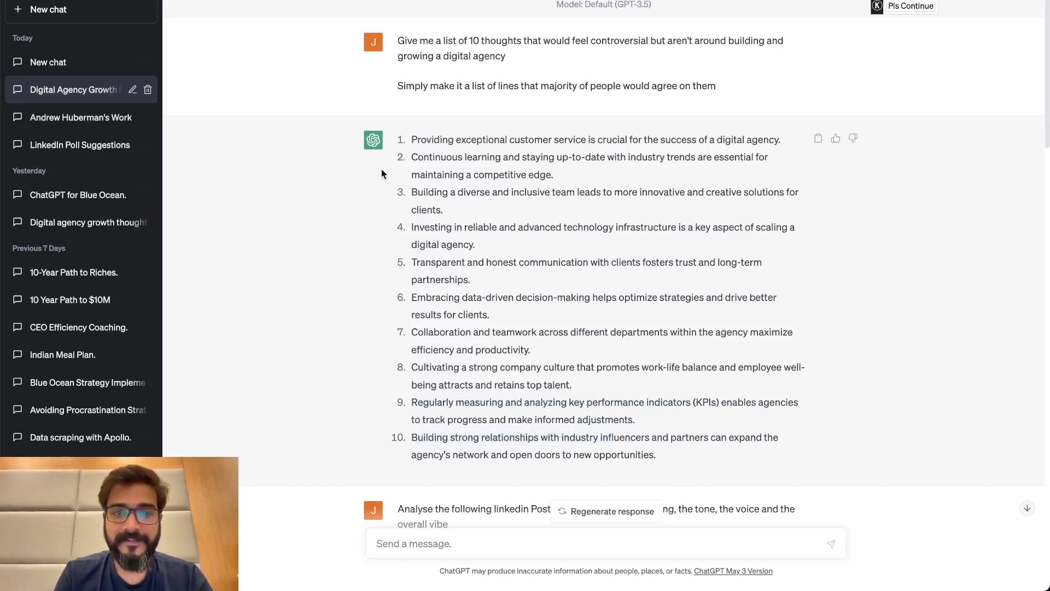
drag(395, 38, 595, 345)
click(596, 344)
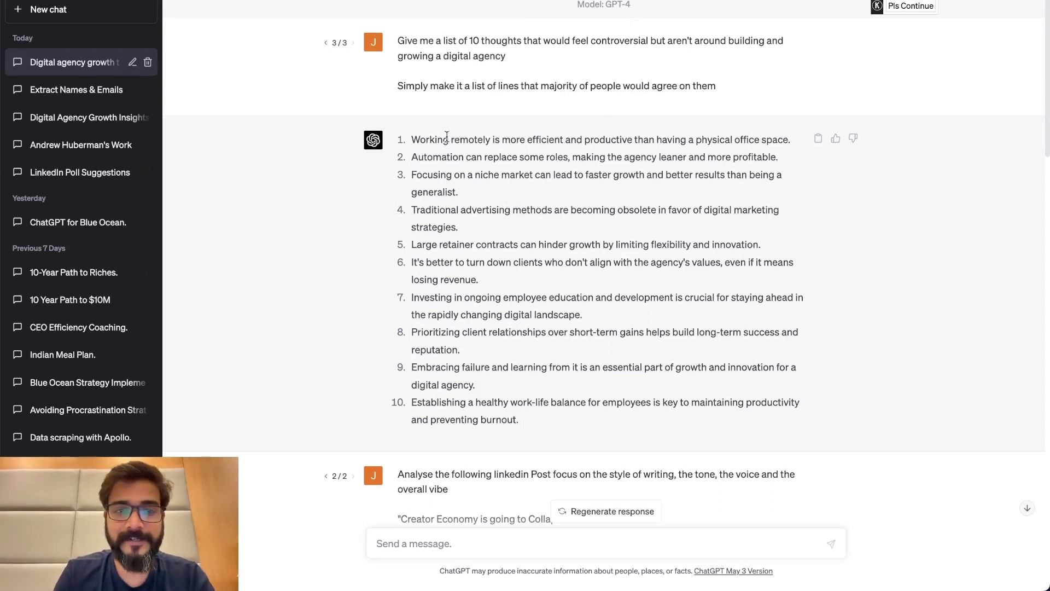
Step: Examine thoughts 1 to 5 of the GPT-4 answer about building and growing a digital agency
drag(663, 149, 747, 139)
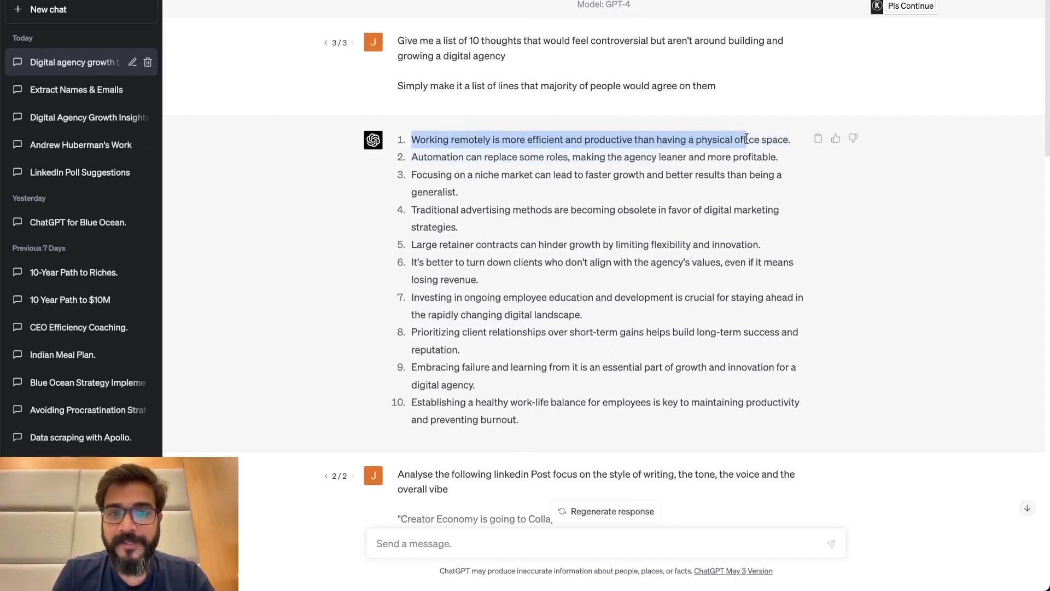
click(476, 171)
drag(414, 160, 770, 167)
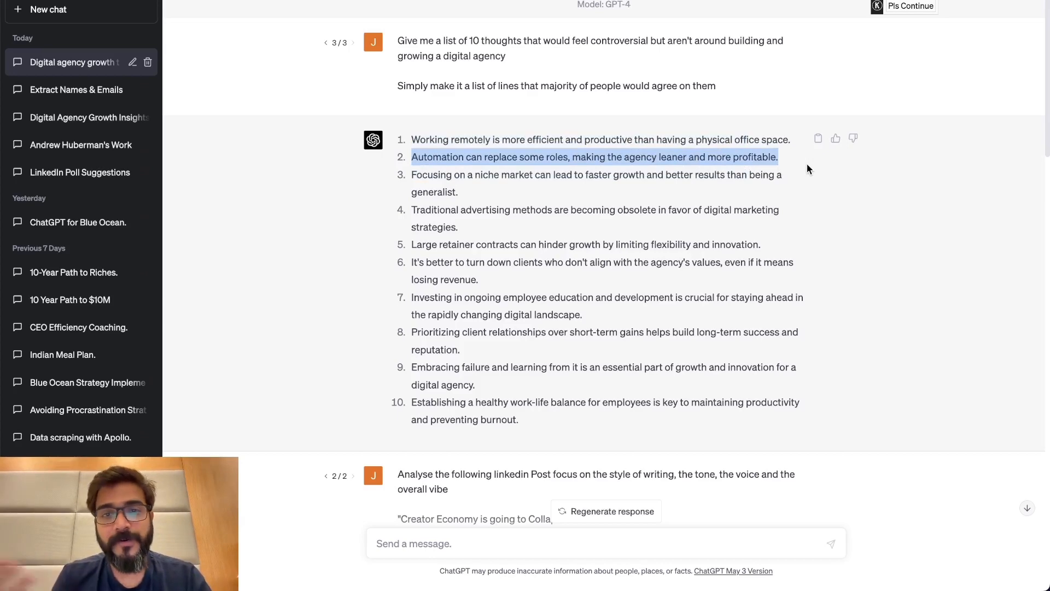
drag(423, 175, 495, 186)
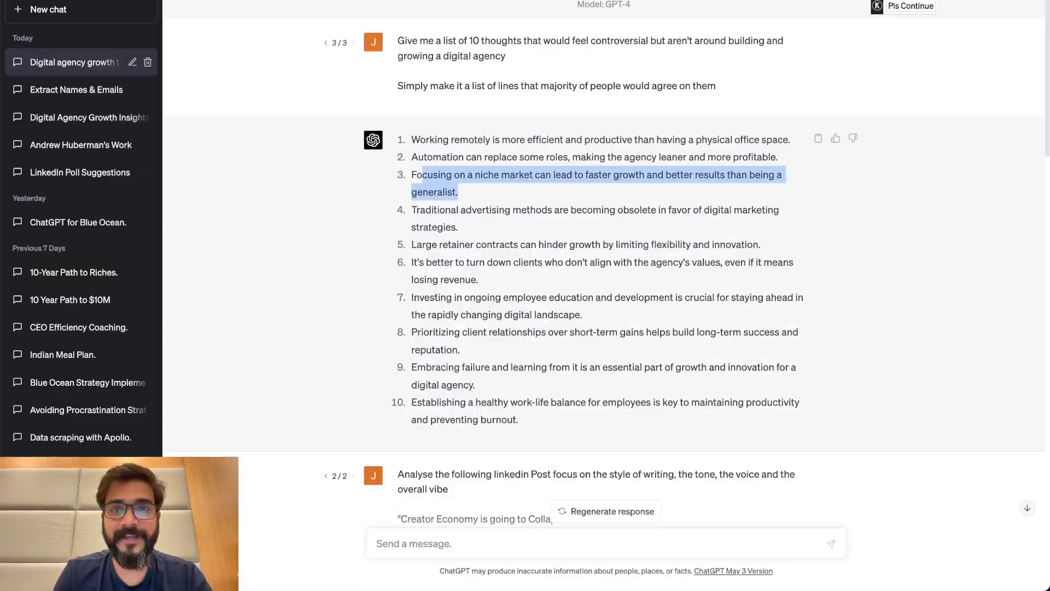
scroll(465, 293, down, 1)
drag(417, 159, 487, 178)
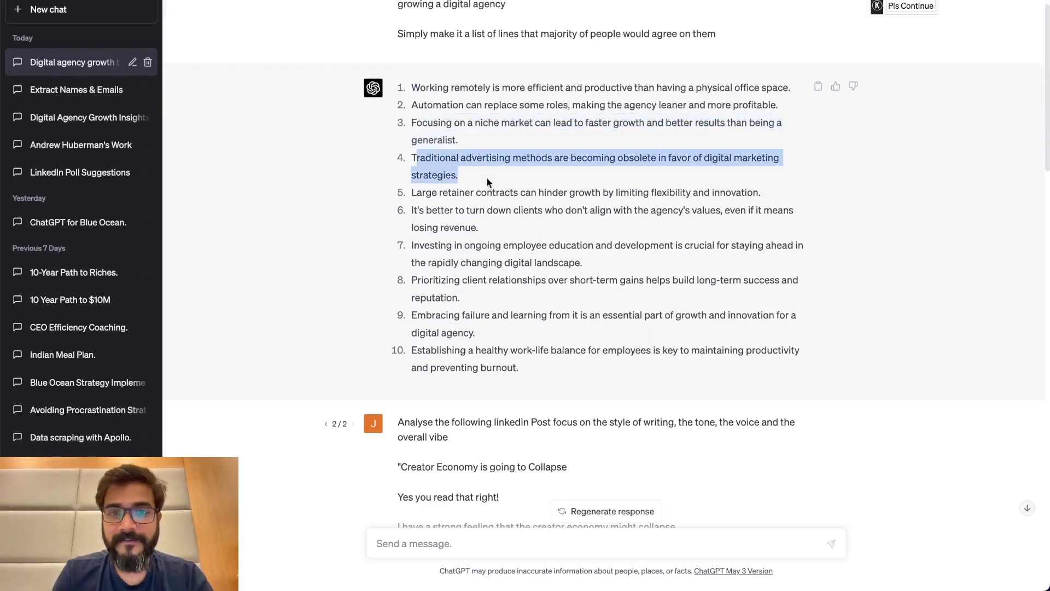
click(638, 160)
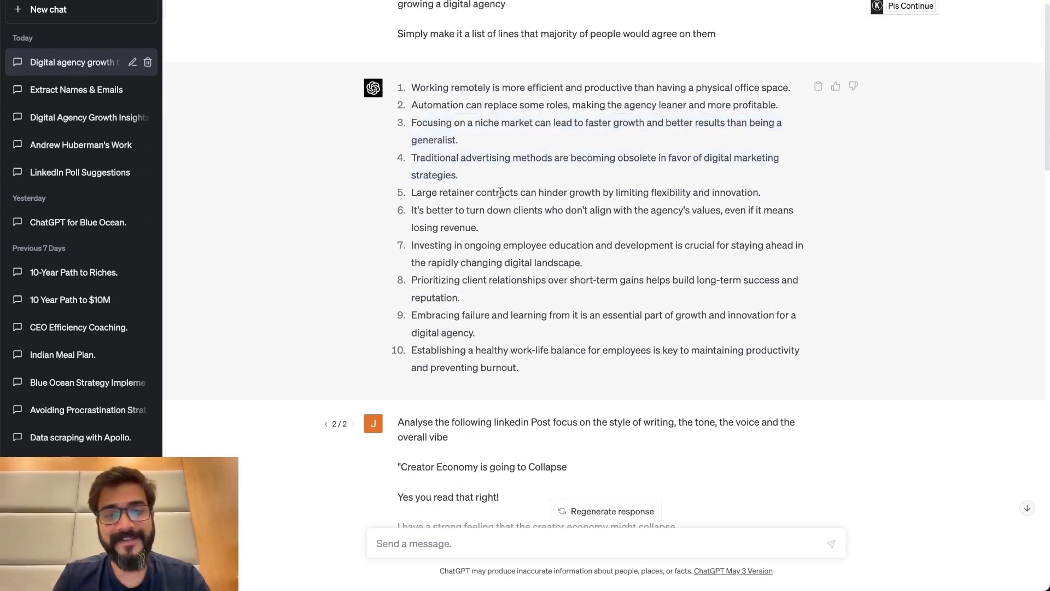
scroll(500, 192, down, 1)
drag(409, 170, 743, 172)
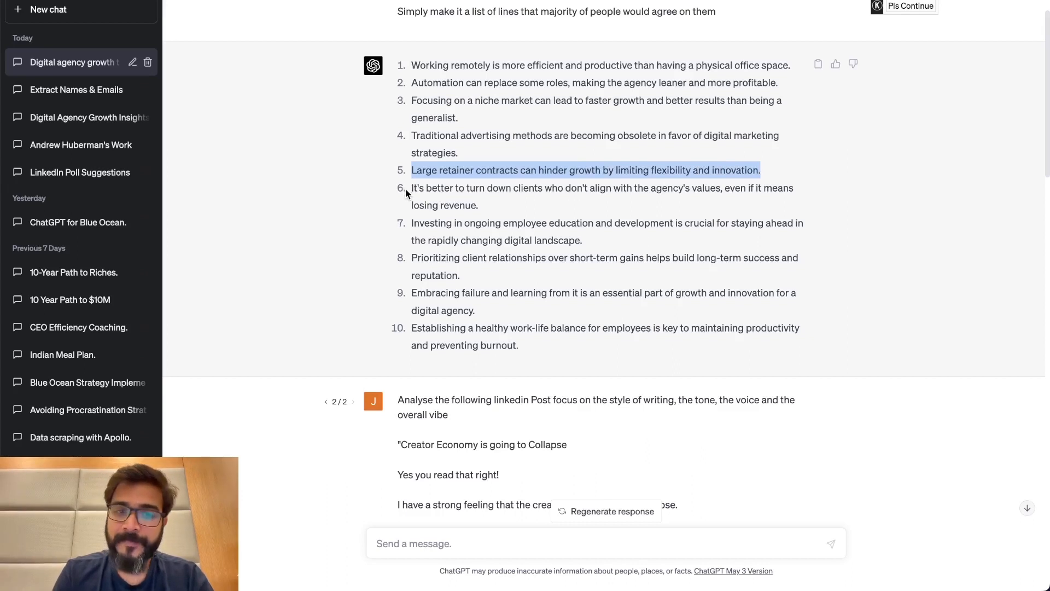
Step: Examine thoughts 6 to 10 of the GPT-4 answer
drag(406, 187, 472, 194)
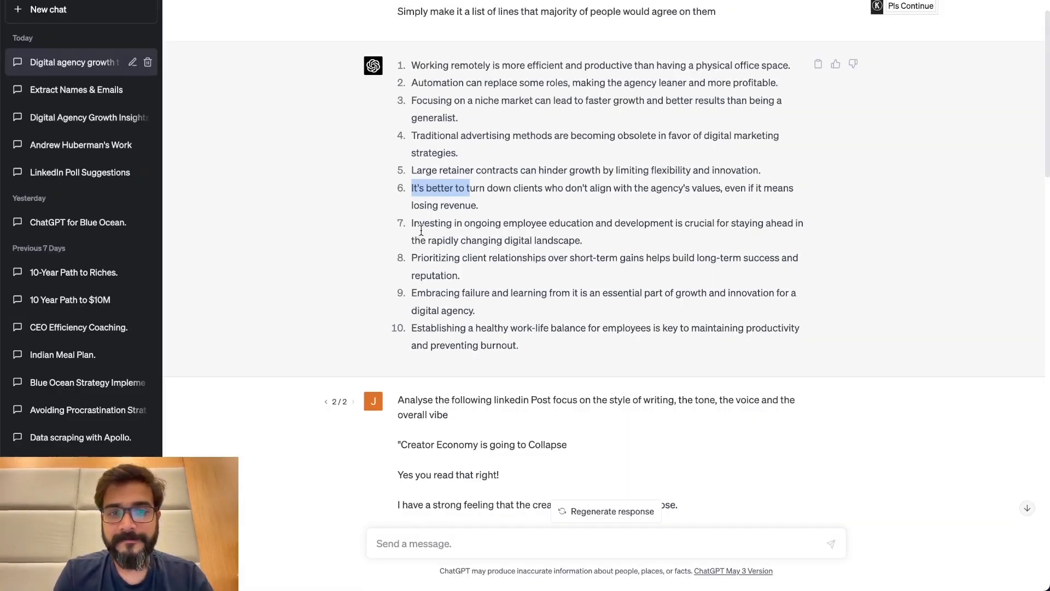
drag(409, 221, 545, 238)
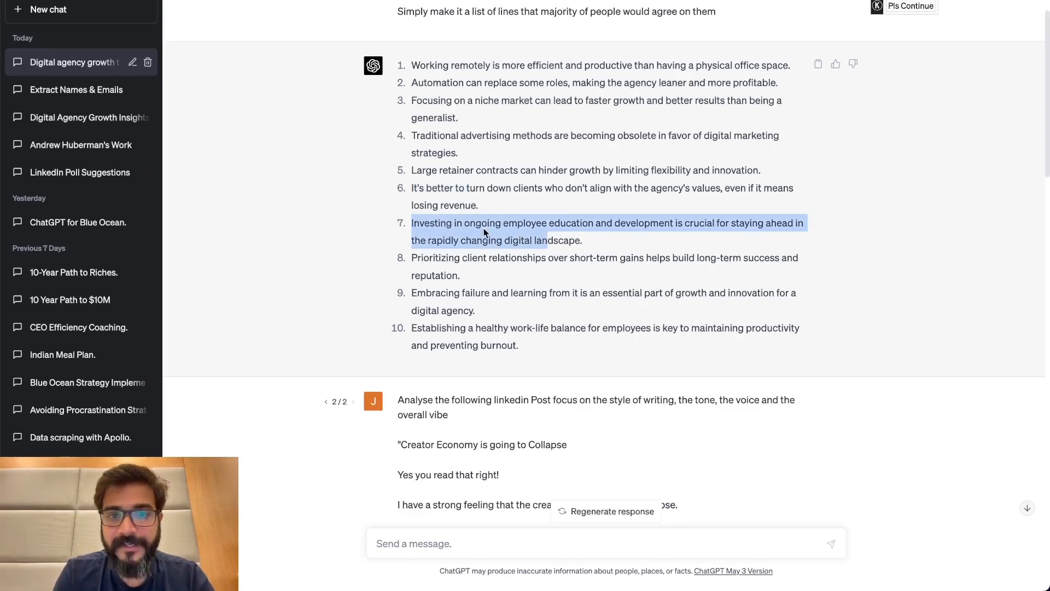
drag(421, 261, 562, 262)
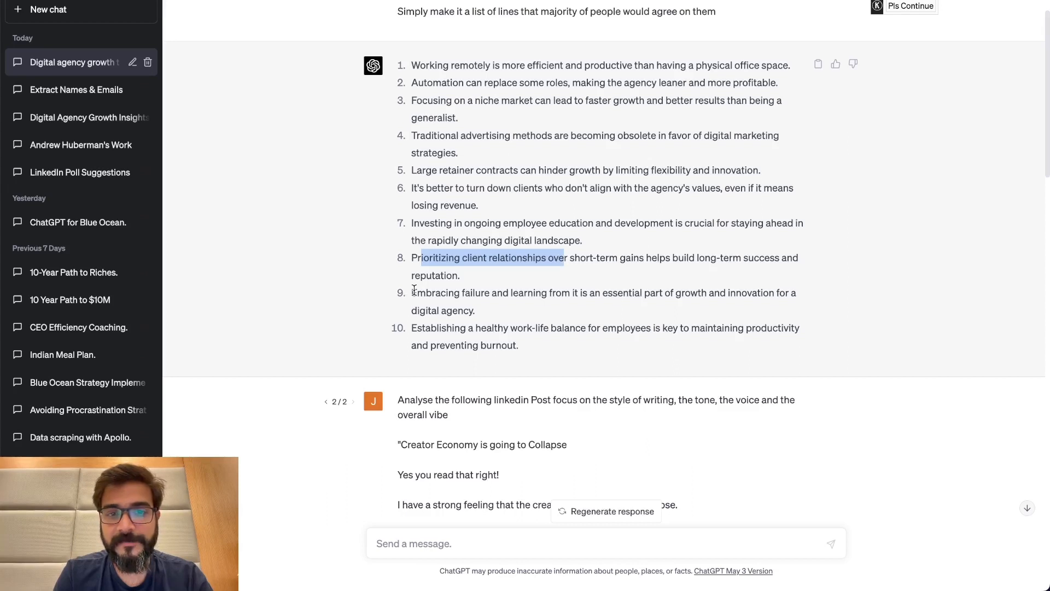
drag(409, 294, 555, 294)
drag(419, 330, 573, 331)
scroll(574, 331, up, 2)
click(544, 375)
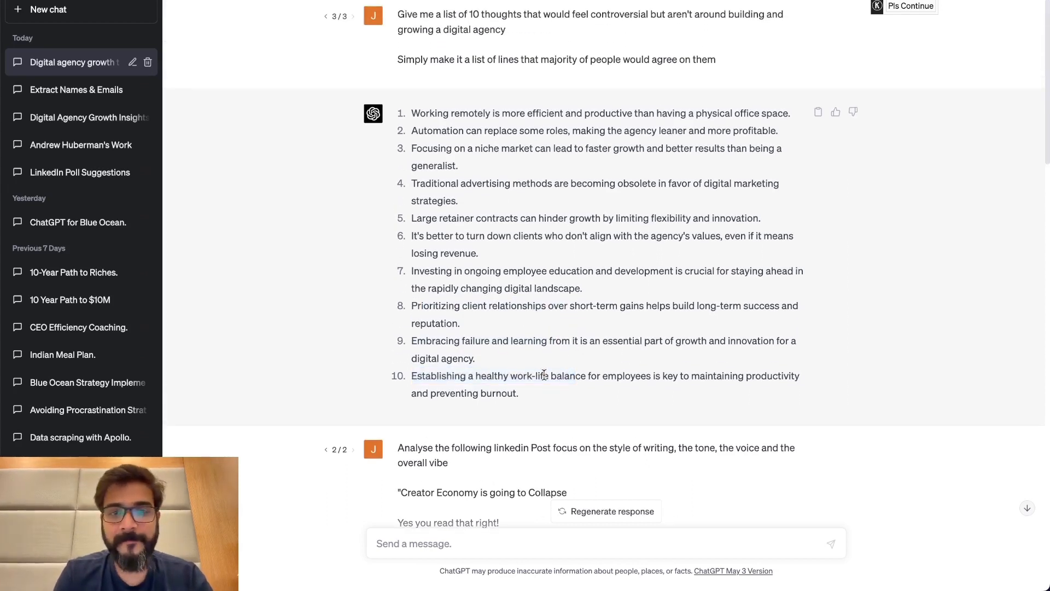
scroll(544, 375, up, 1)
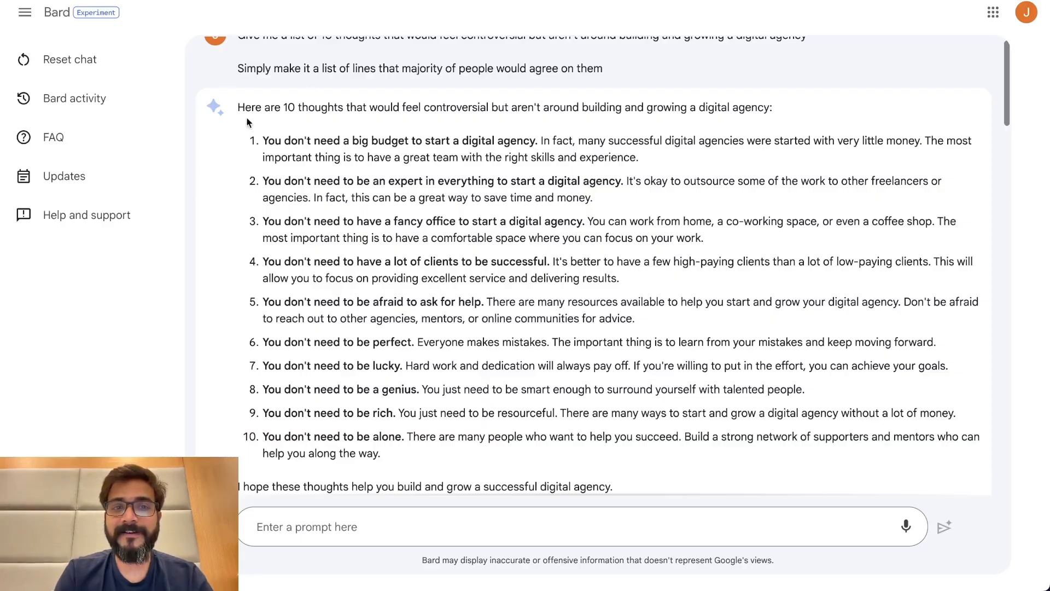
Step: Switch to the Bard chat and highlight its complete list of ten digital agency thoughts for comparison
drag(248, 121, 385, 449)
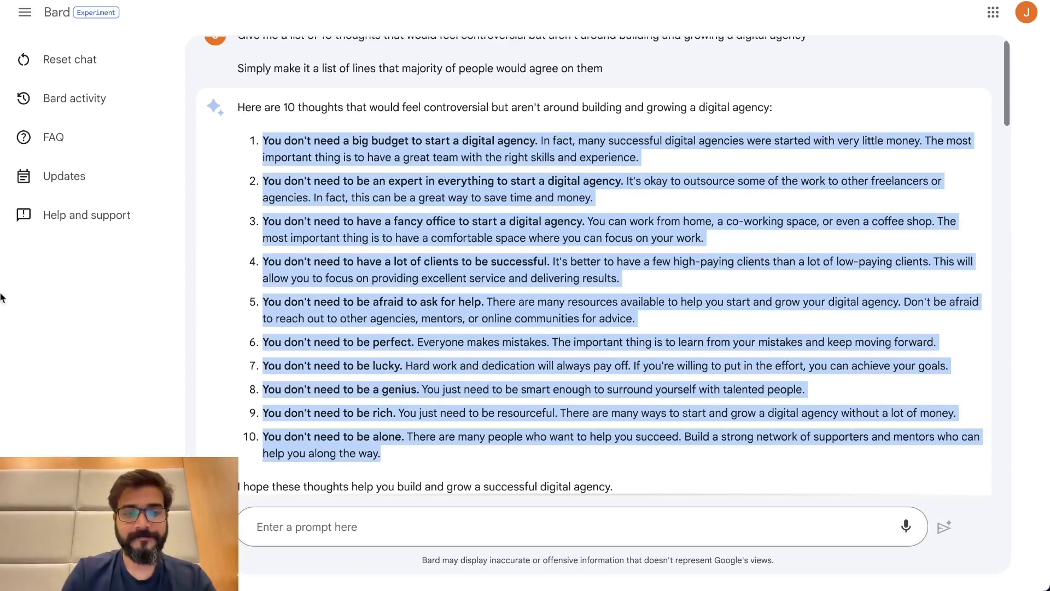
click(25, 361)
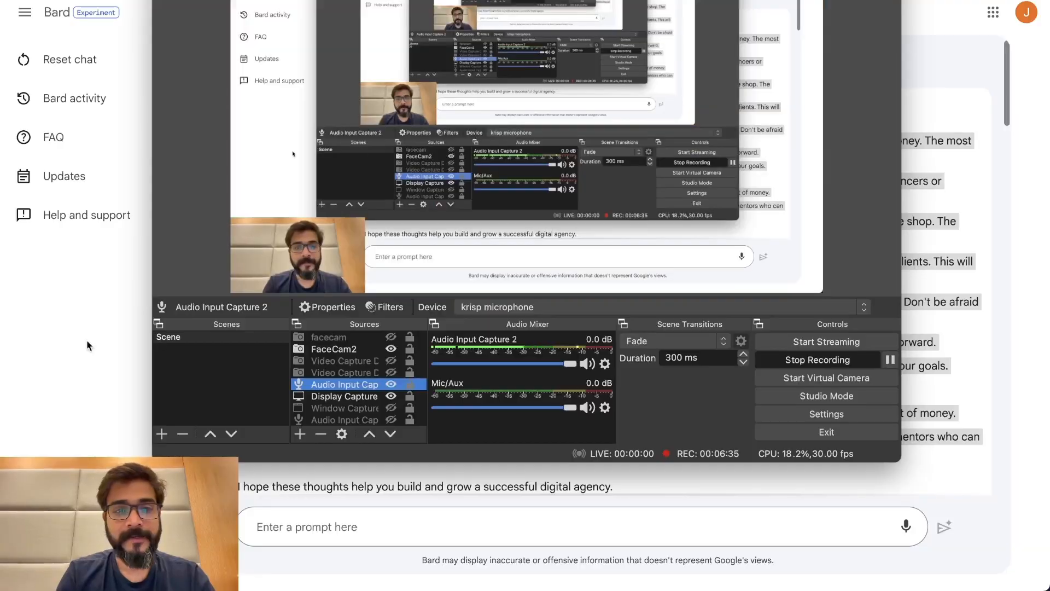
click(86, 339)
Step: Examine the Bard prompt that asks for an analysis of the LinkedIn post's writing style, tone, voice and overall vibe
scroll(288, 366, down, 8)
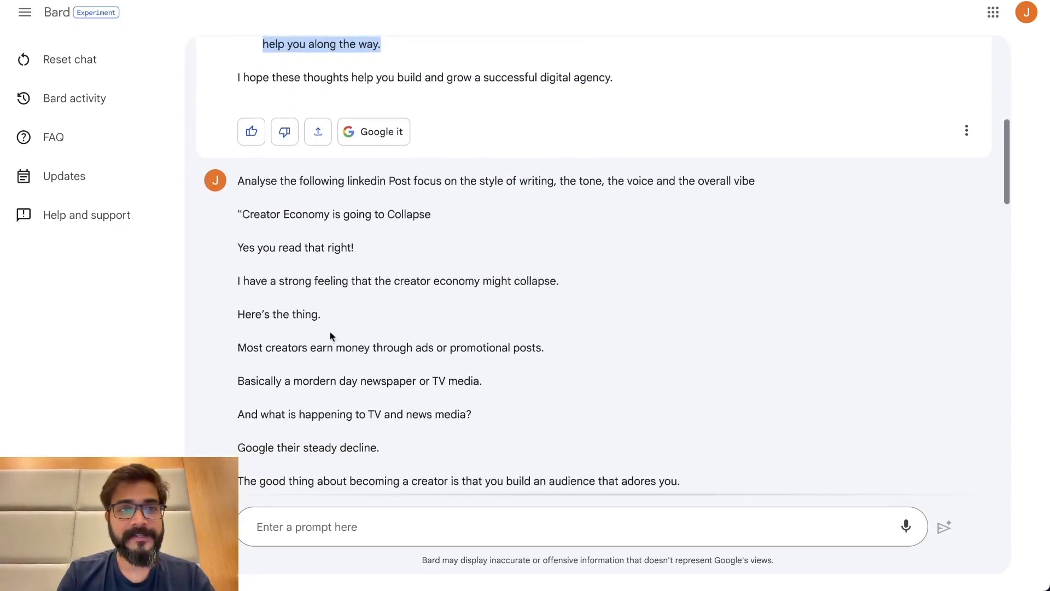
scroll(304, 262, down, 2)
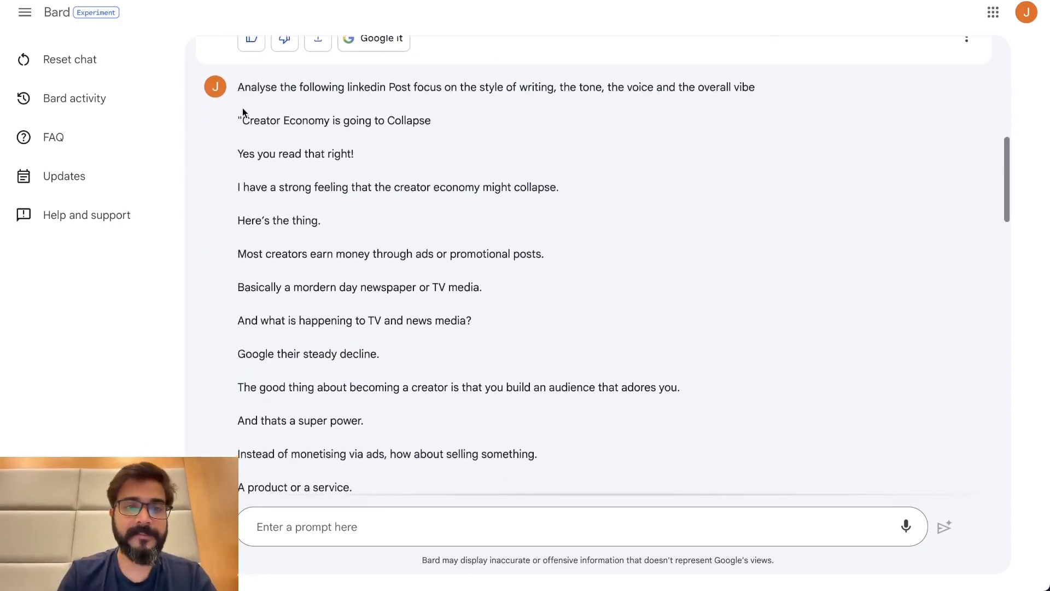
drag(238, 87, 755, 94)
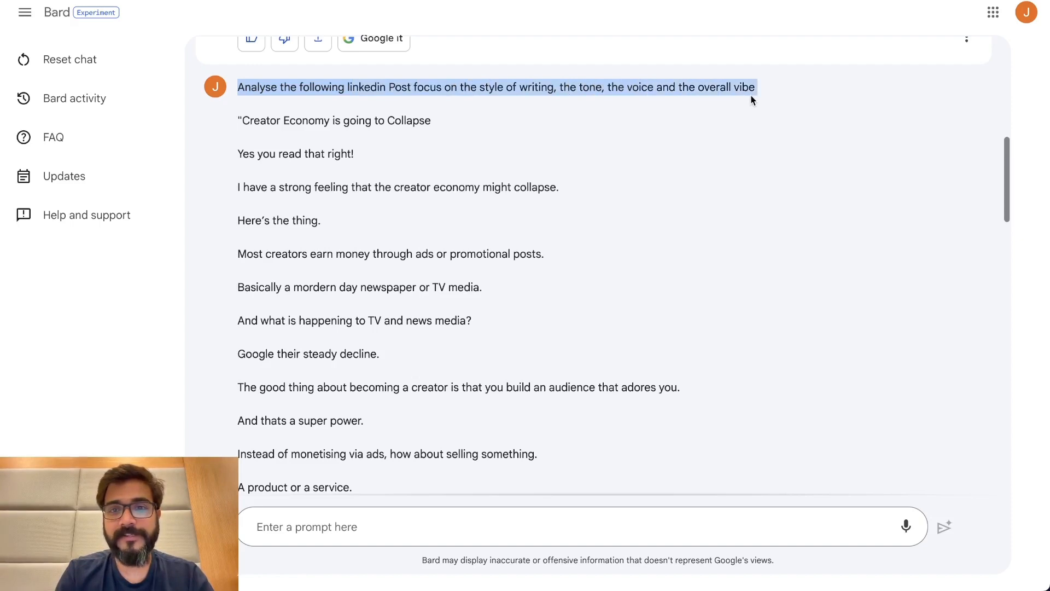
Step: Examine Bard's analysis of the creator economy LinkedIn post, covering style of writing, tone, voice and overall vibe
scroll(344, 383, down, 3)
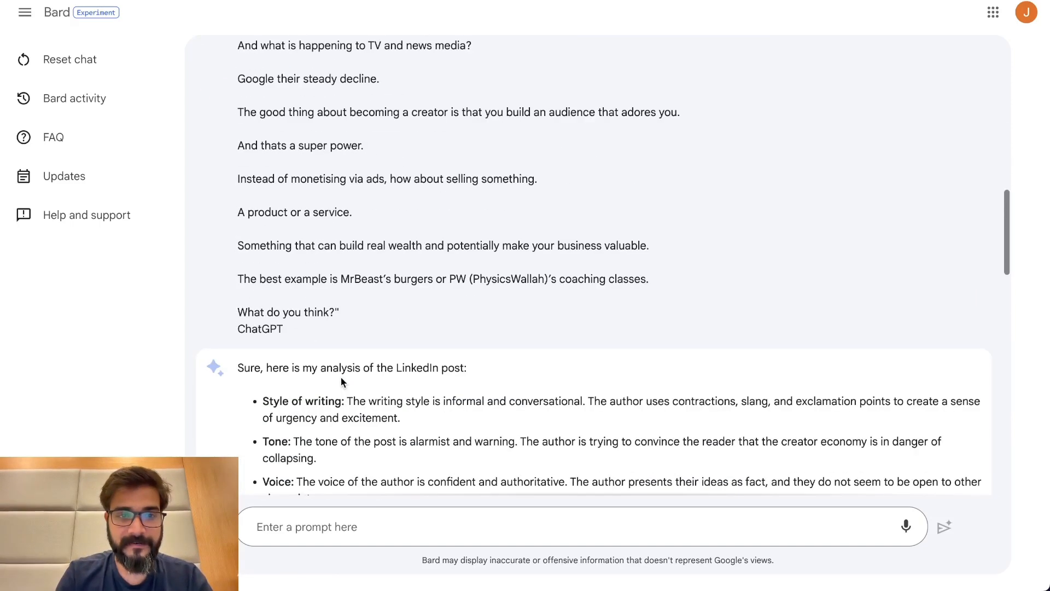
scroll(295, 306, down, 1)
scroll(307, 335, down, 7)
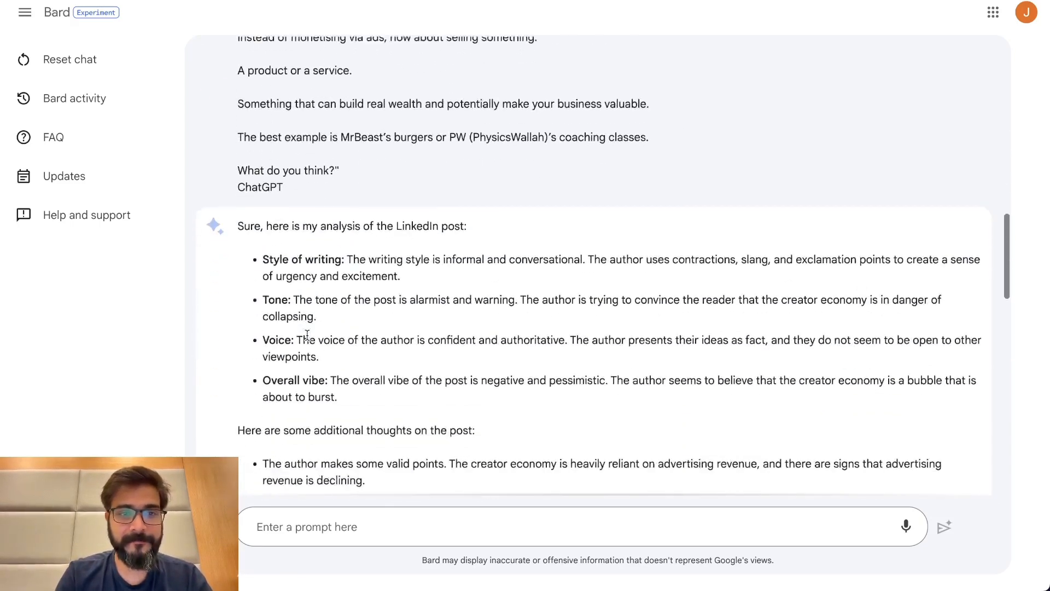
scroll(367, 139, up, 1)
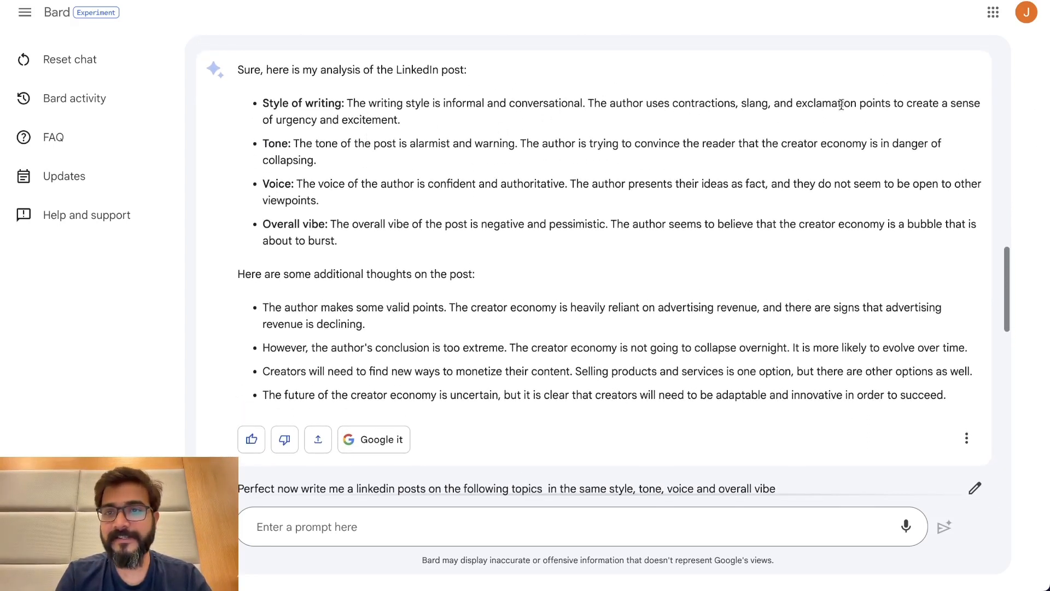
drag(300, 143, 459, 179)
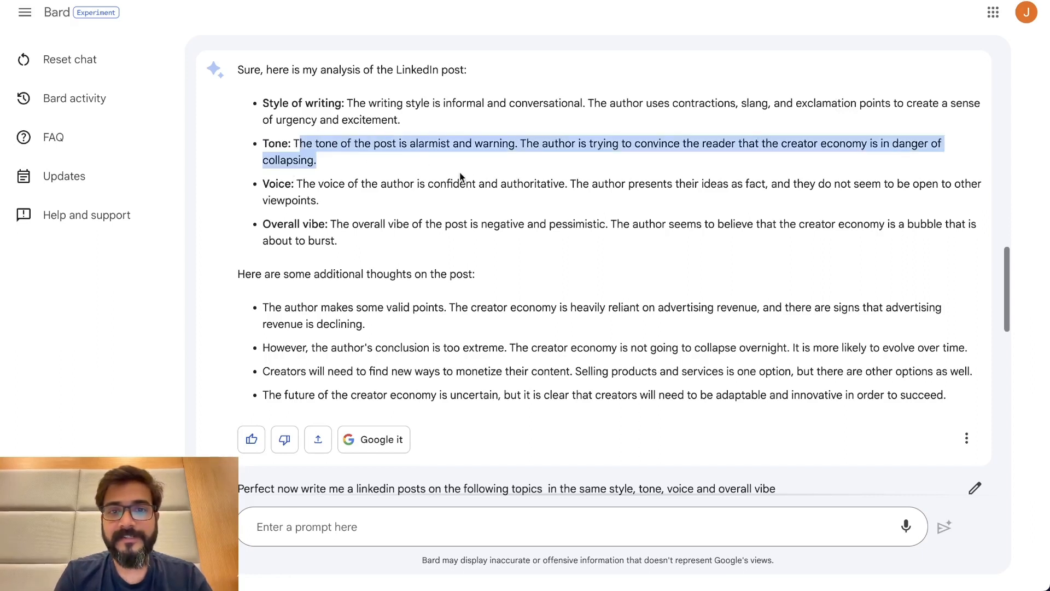
drag(297, 182, 595, 205)
drag(329, 224, 575, 244)
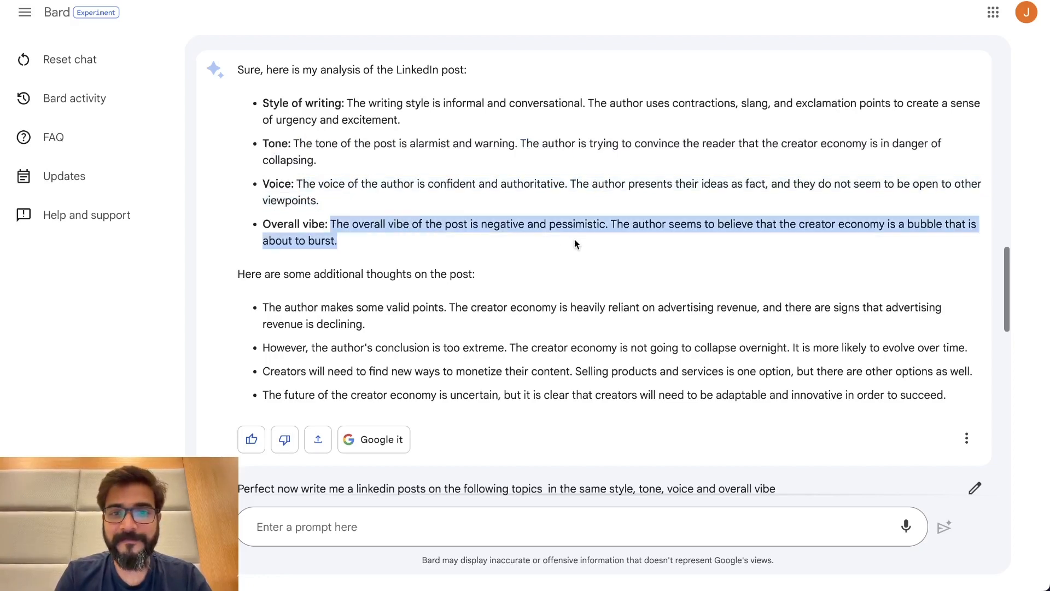
click(537, 223)
drag(611, 224, 338, 241)
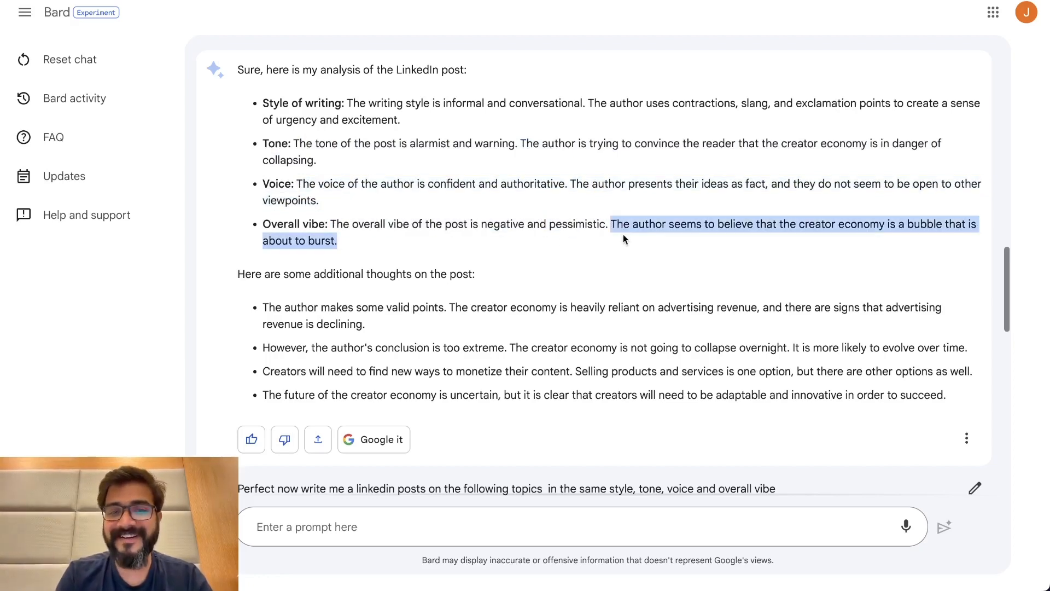
Step: Examine Bard's additional thoughts on the LinkedIn post, focusing on its remarks about advertising revenue and the author's conclusion
scroll(547, 235, down, 2)
scroll(494, 237, up, 5)
scroll(626, 239, down, 5)
scroll(625, 239, down, 1)
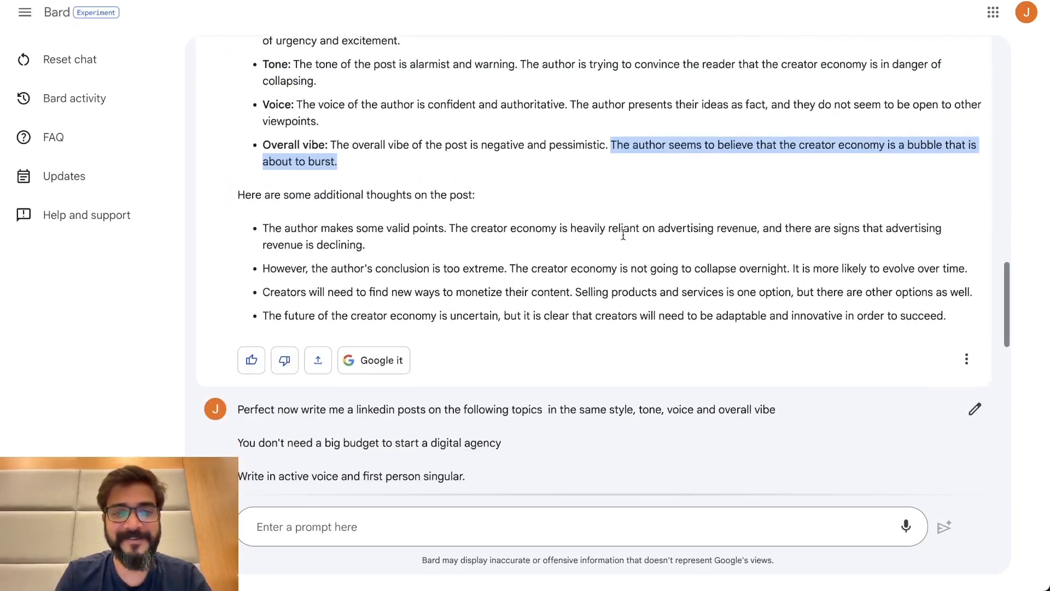
drag(266, 230, 502, 257)
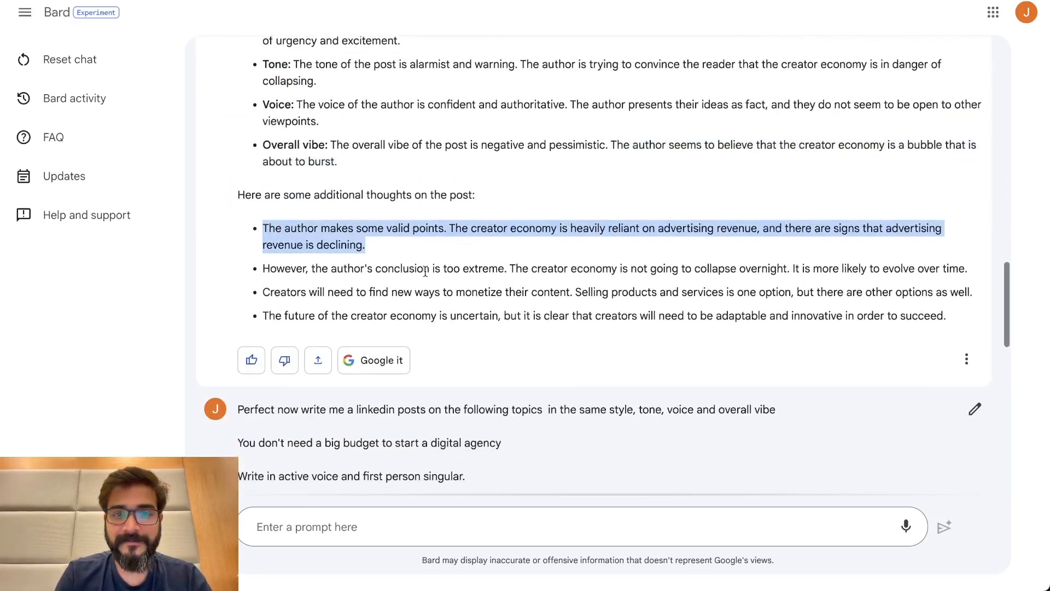
drag(347, 268, 507, 268)
scroll(508, 268, down, 1)
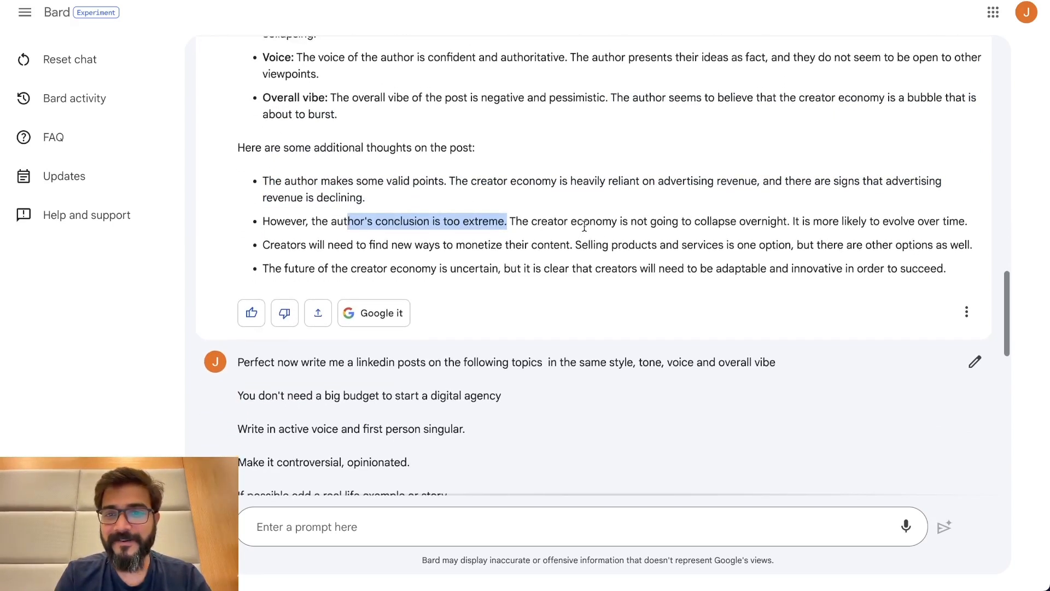
drag(582, 221, 793, 221)
drag(794, 221, 508, 221)
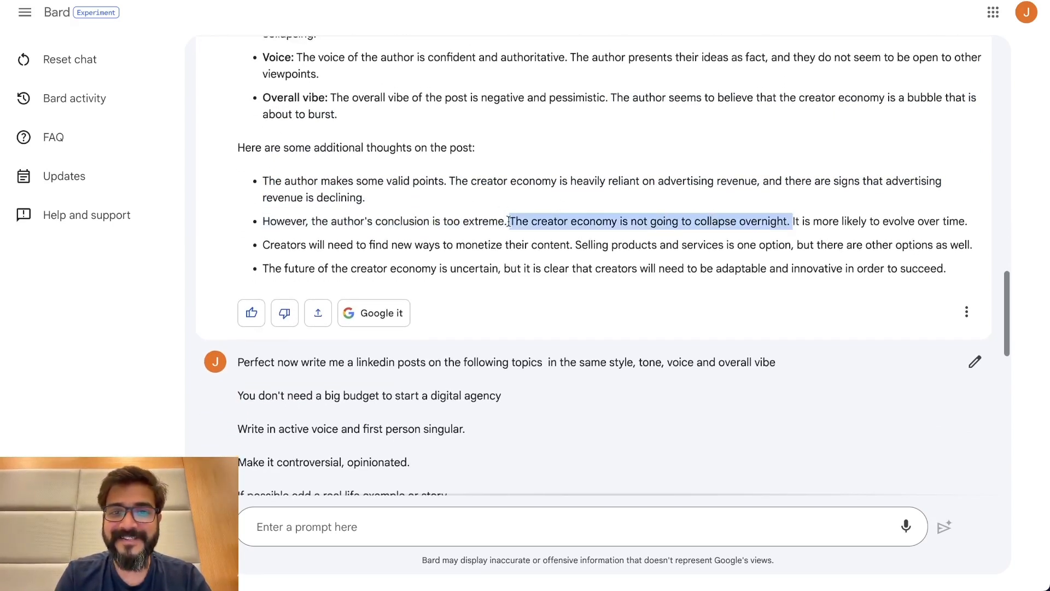
click(777, 241)
scroll(777, 241, down, 1)
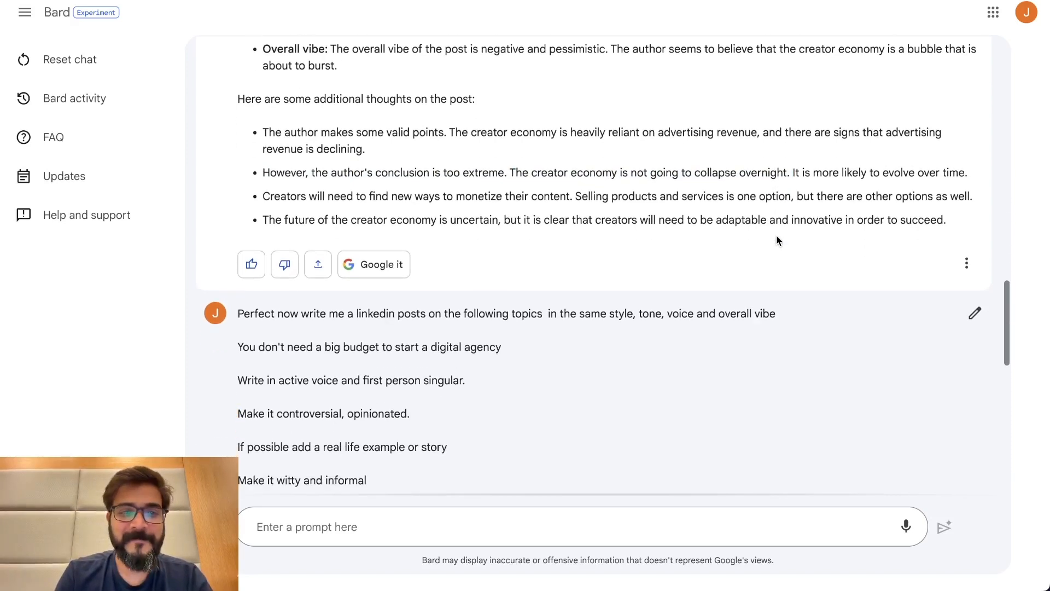
scroll(776, 235, up, 3)
scroll(554, 257, down, 5)
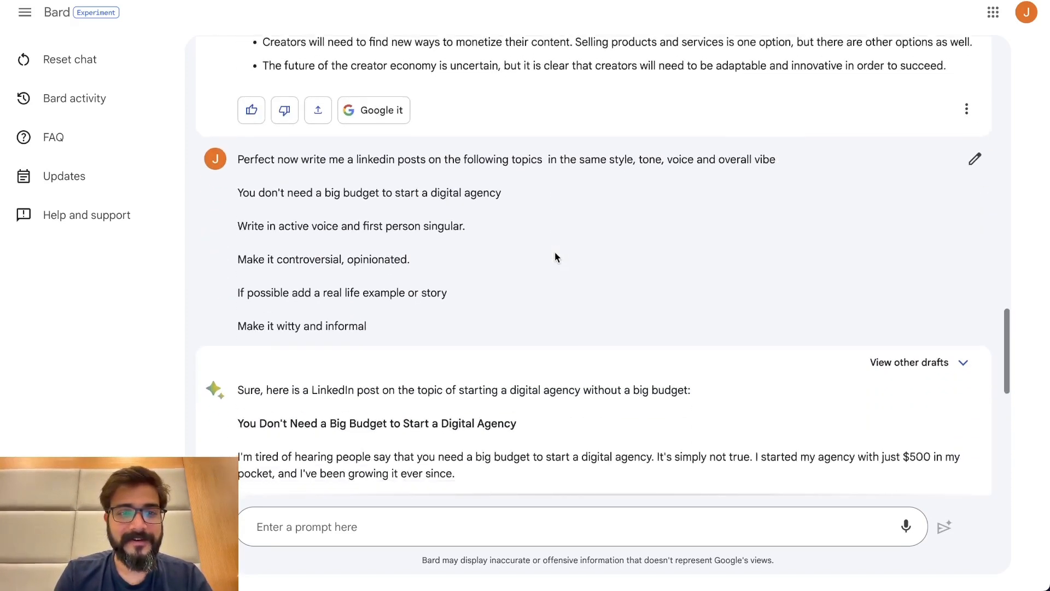
scroll(555, 258, up, 6)
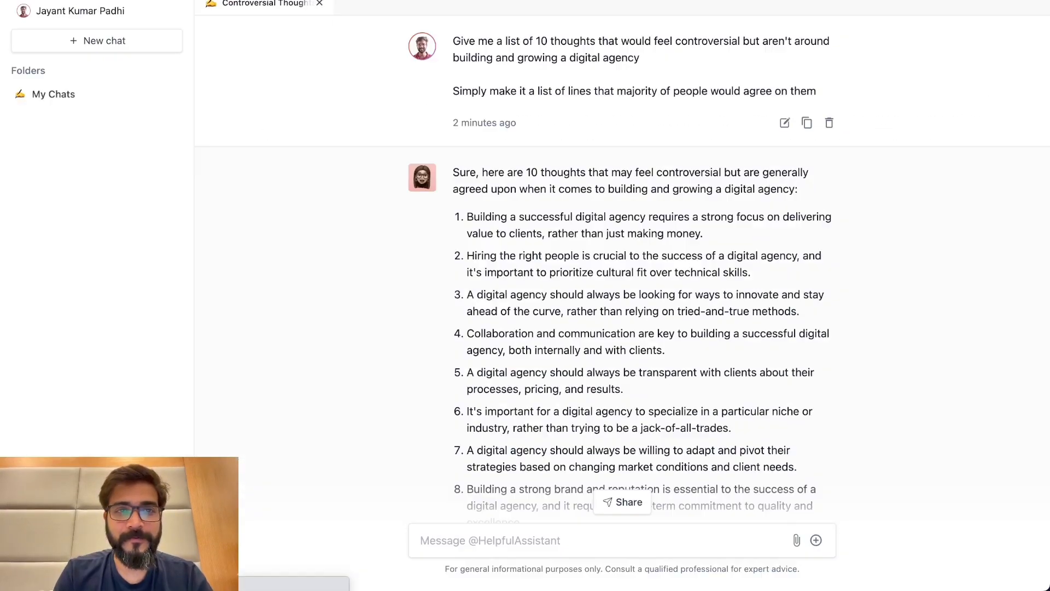
Step: Switch to the Forefront AI chat and examine its analysis of the LinkedIn post's tone, voice and overall vibe
scroll(425, 232, down, 15)
scroll(425, 232, down, 4)
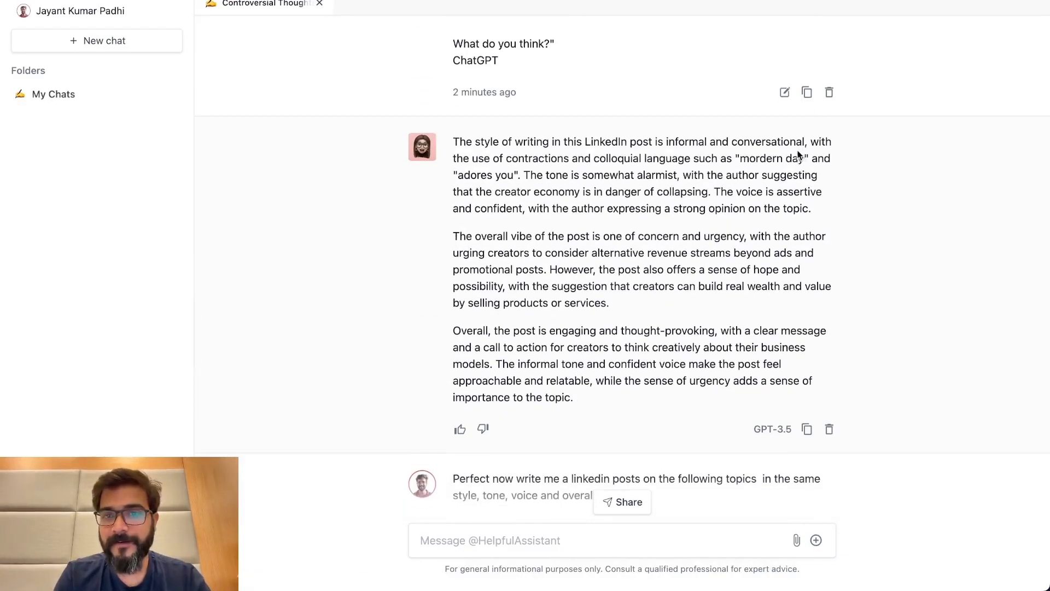
drag(510, 158, 827, 225)
click(574, 188)
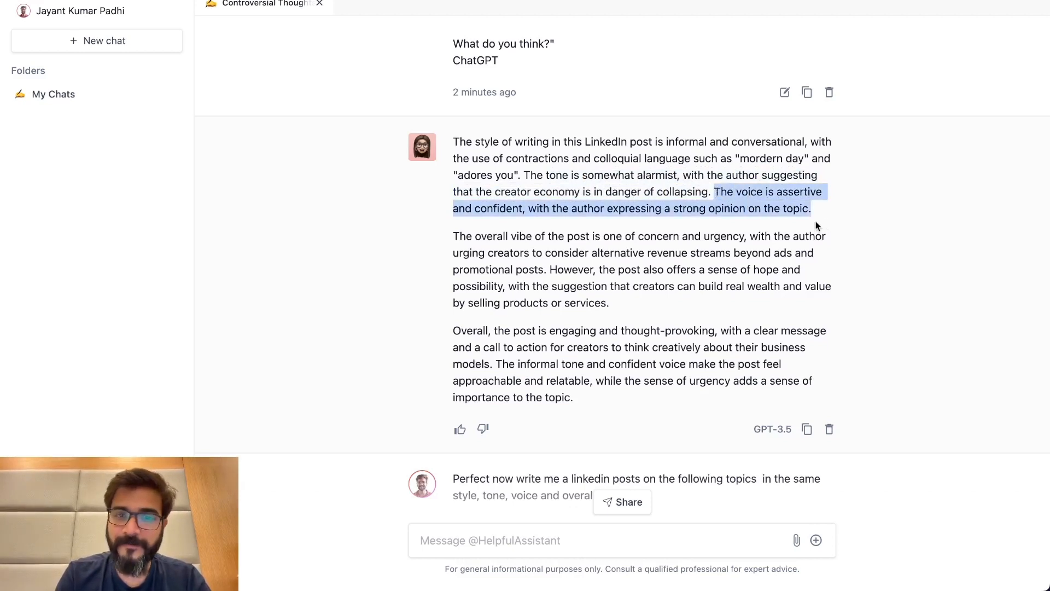
scroll(642, 281, down, 3)
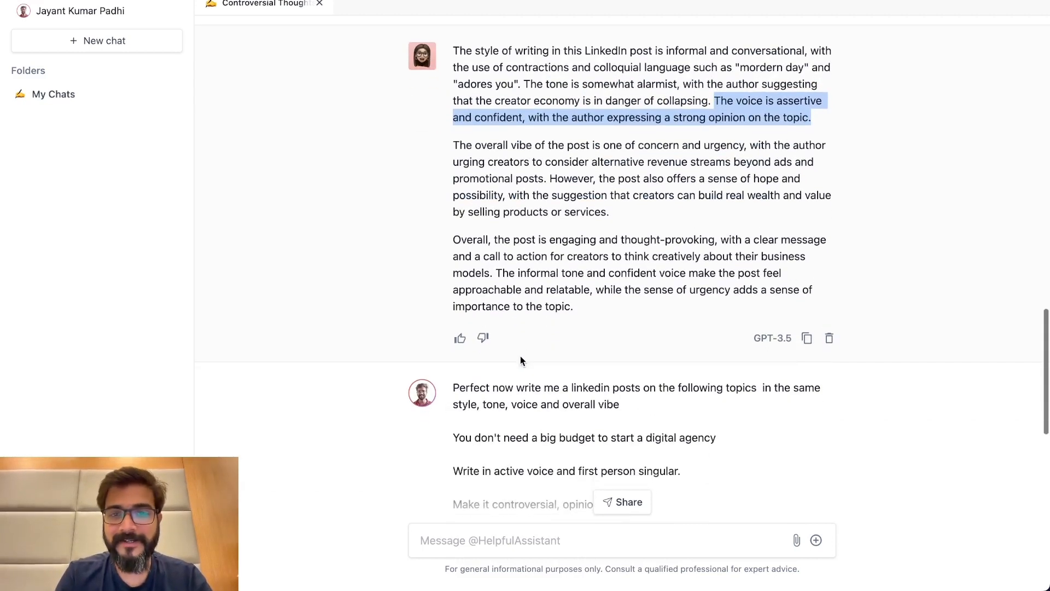
drag(455, 141, 688, 217)
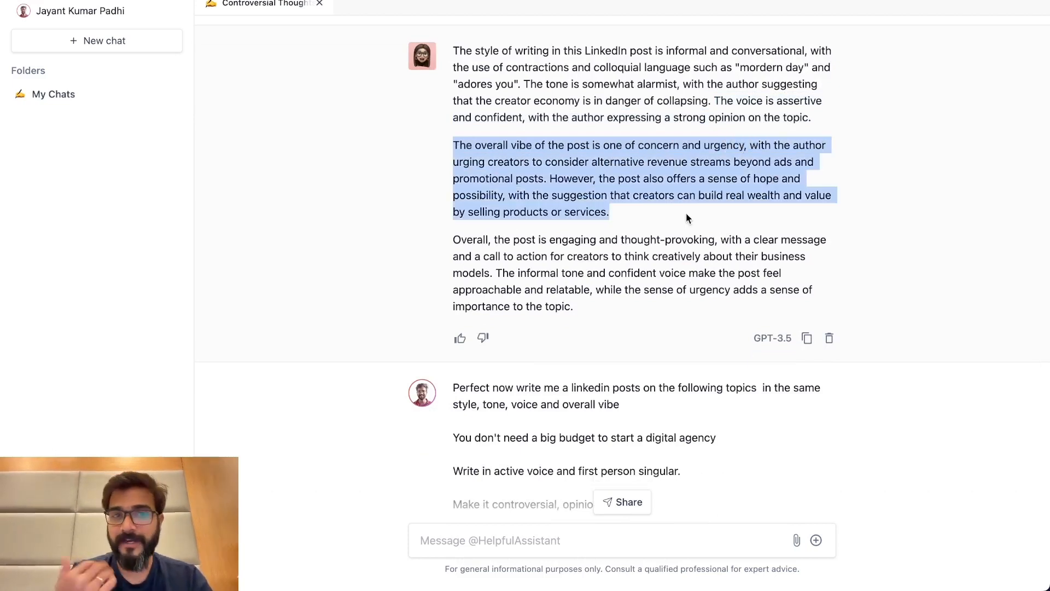
drag(453, 240, 726, 244)
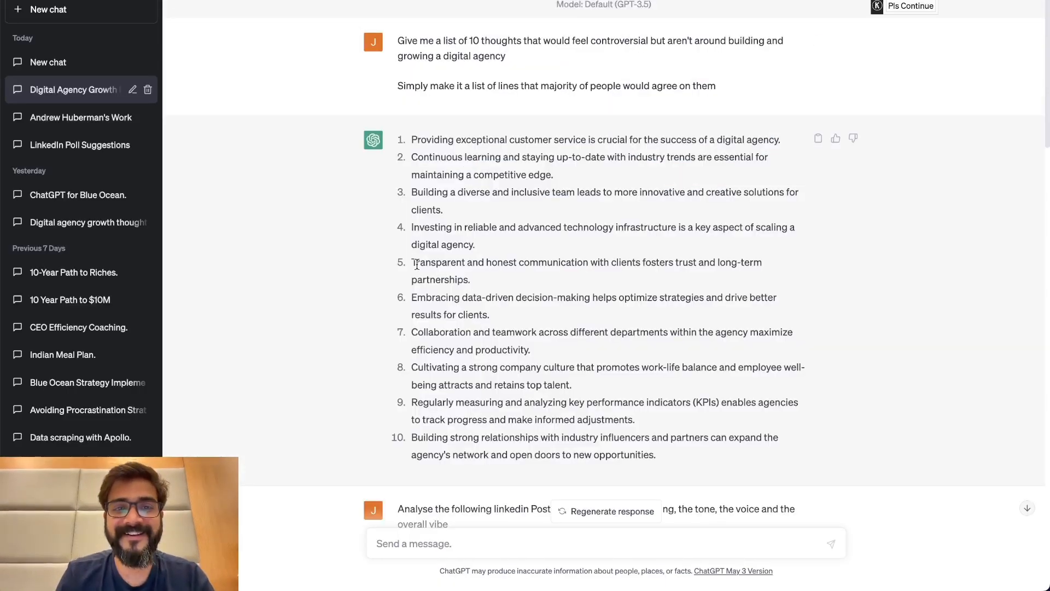
Step: Examine ChatGPT's GPT-3.5 analysis of the creator economy LinkedIn post, covering its tone, voice and overall vibe
scroll(417, 264, down, 10)
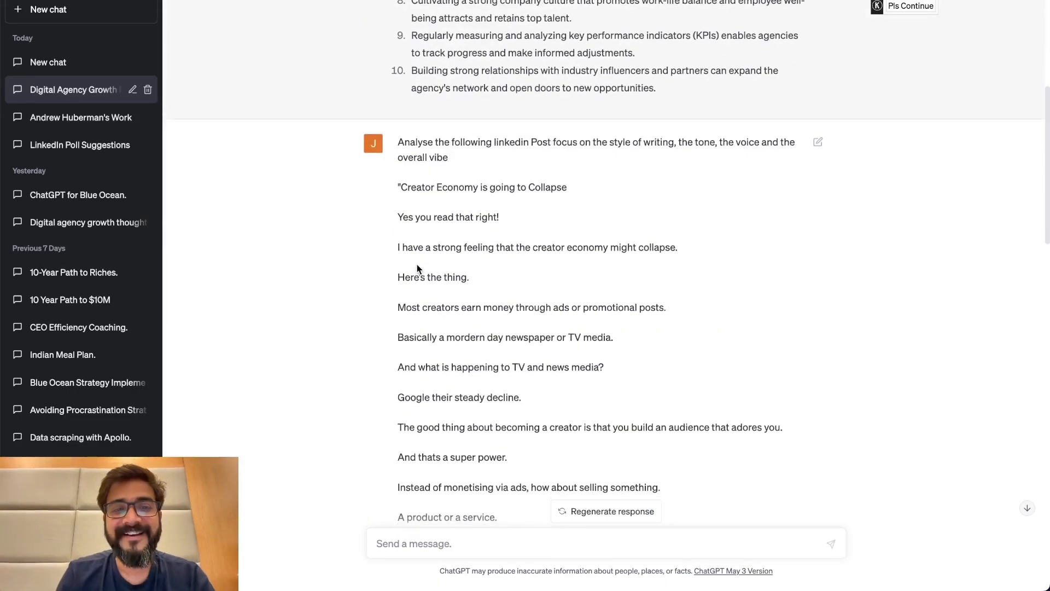
scroll(430, 257, down, 1)
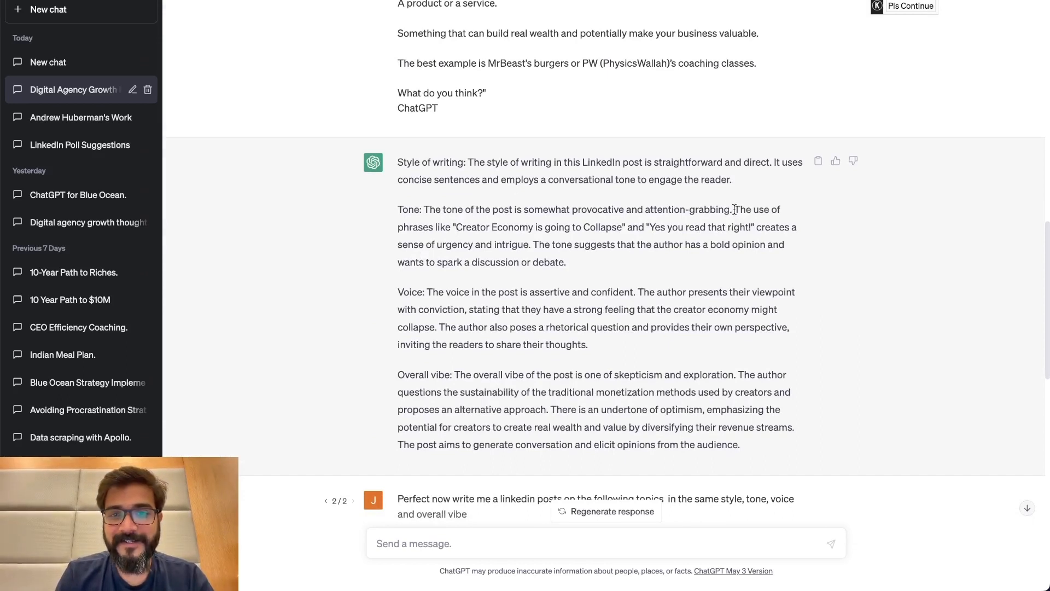
drag(734, 210, 571, 210)
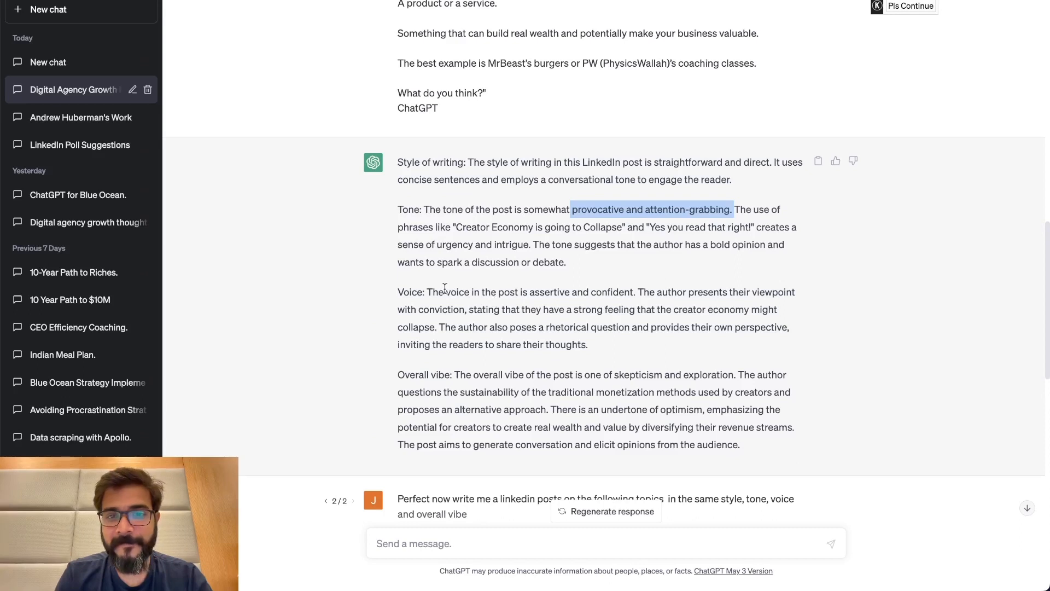
drag(431, 292, 641, 292)
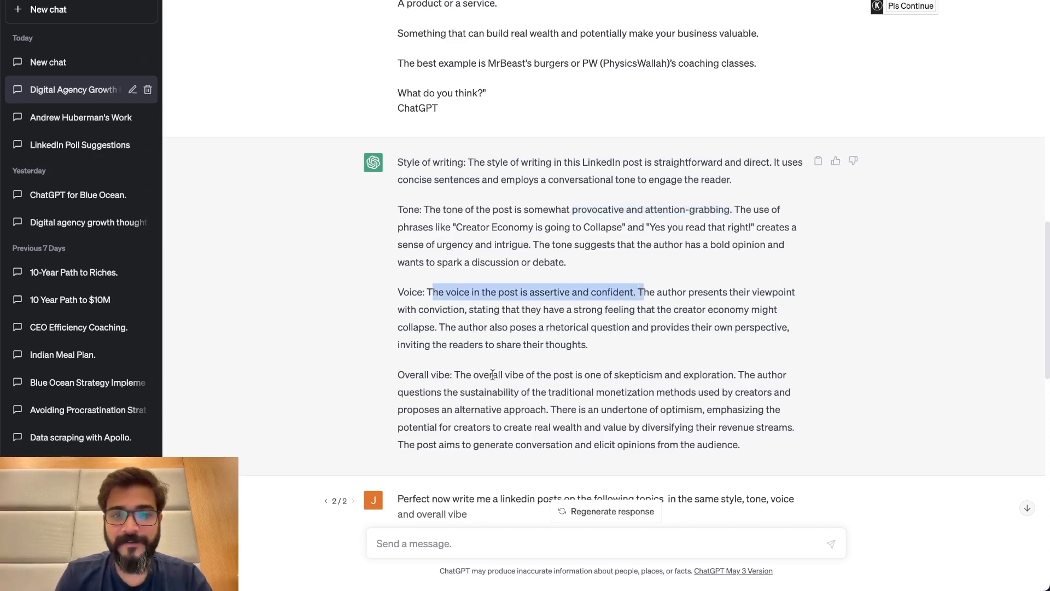
drag(461, 374, 738, 371)
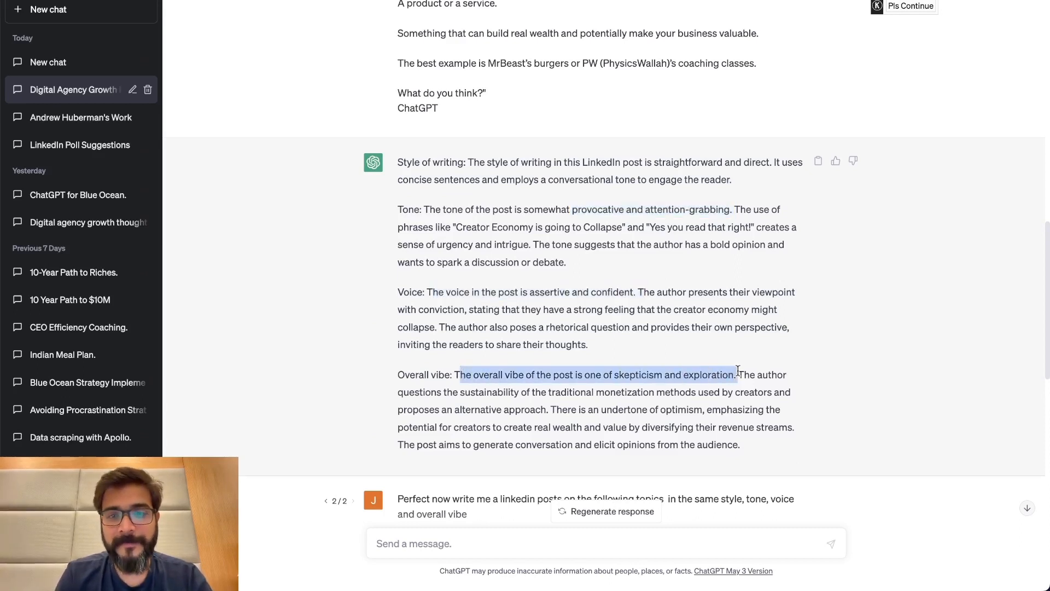
click(735, 377)
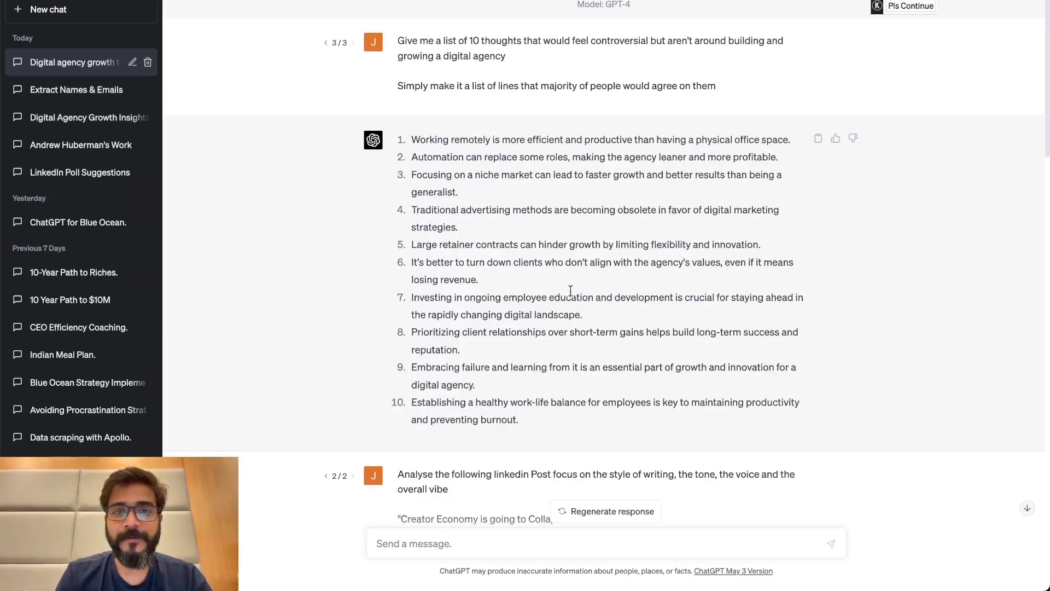
Step: Examine the GPT-4 chat's analysis of the same LinkedIn post, focusing on its description of the author's voice
scroll(570, 293, down, 6)
scroll(570, 294, down, 8)
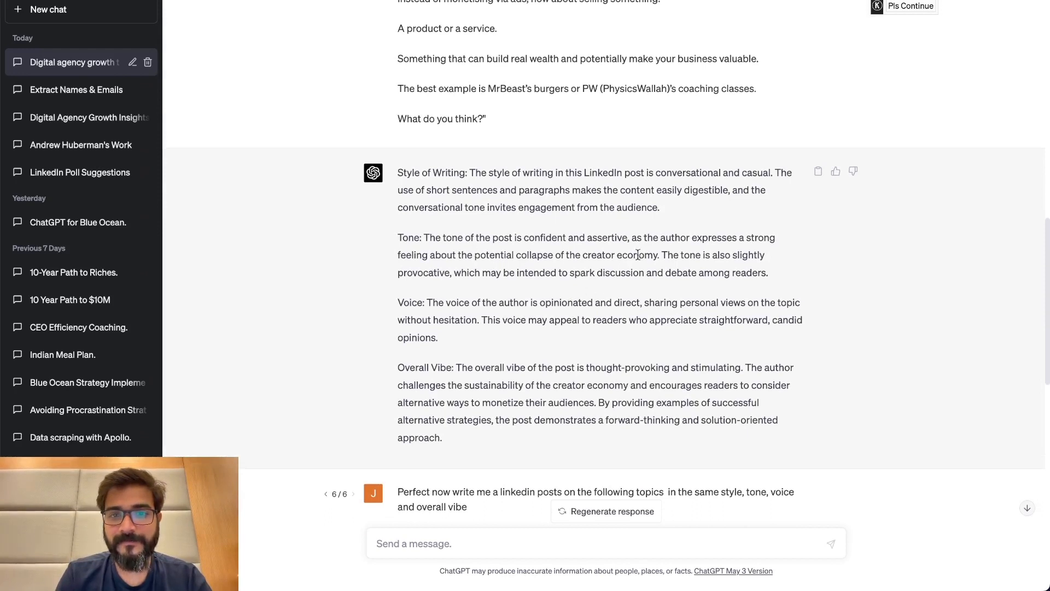
drag(541, 302, 811, 301)
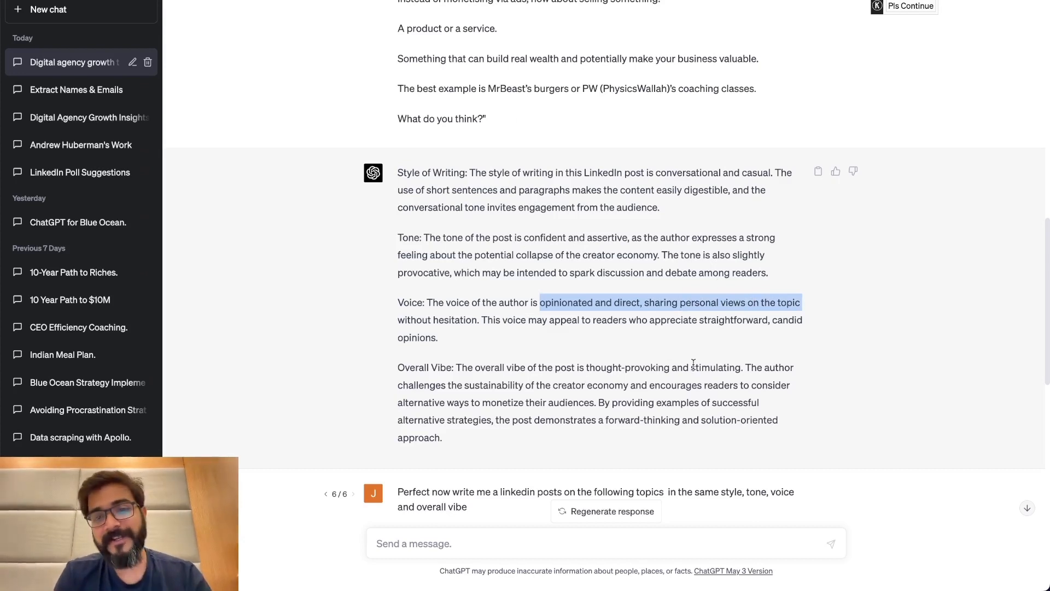
Step: Switch to Bard and examine the prompt requesting a LinkedIn post on starting a digital agency without a big budget, including its style instructions
mouse_move(34, 316)
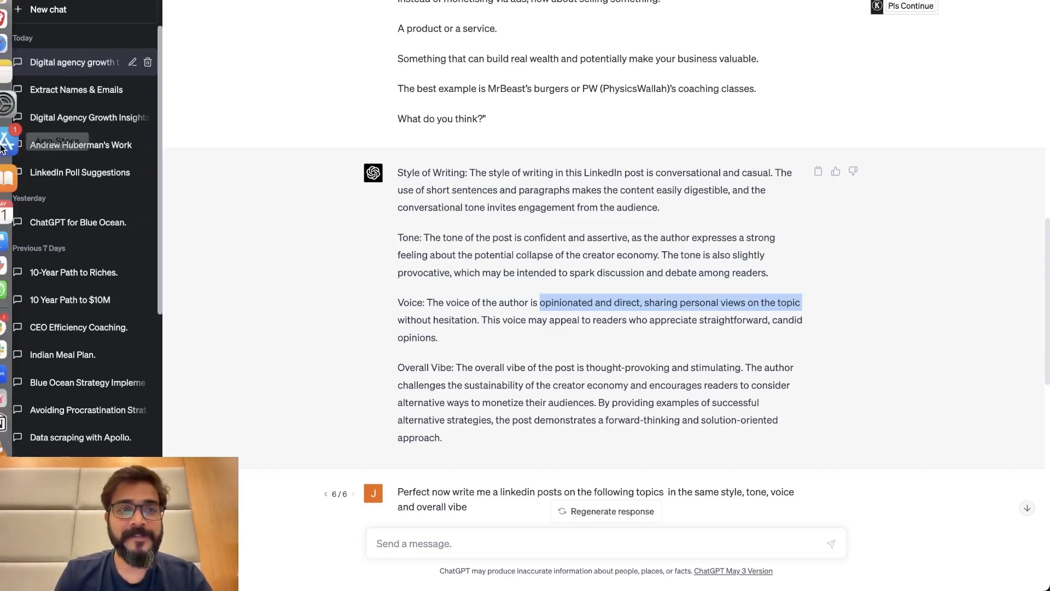
click(30, 506)
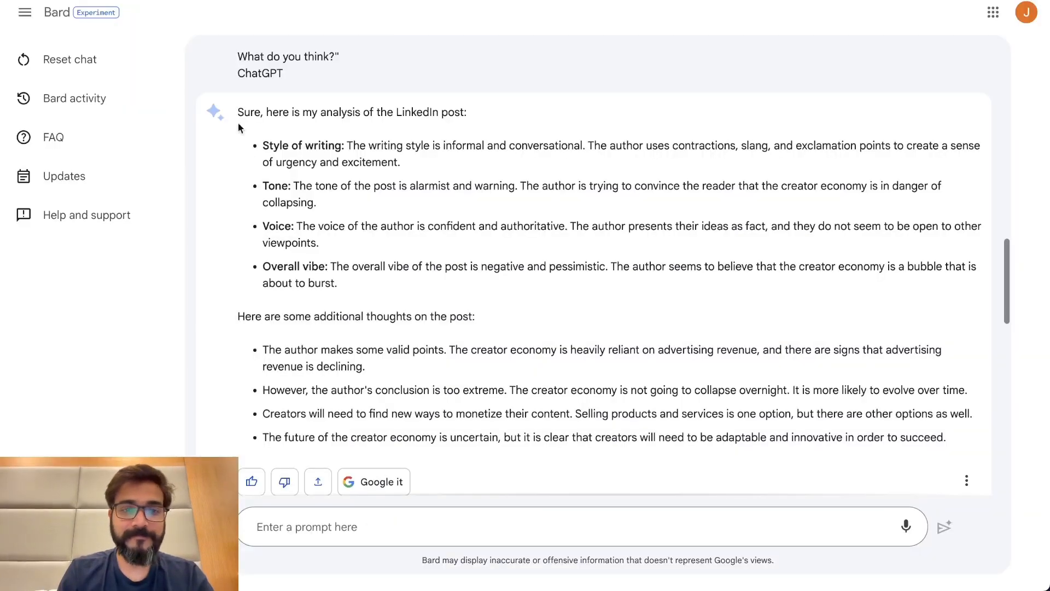
scroll(353, 316, up, 1)
scroll(353, 316, down, 7)
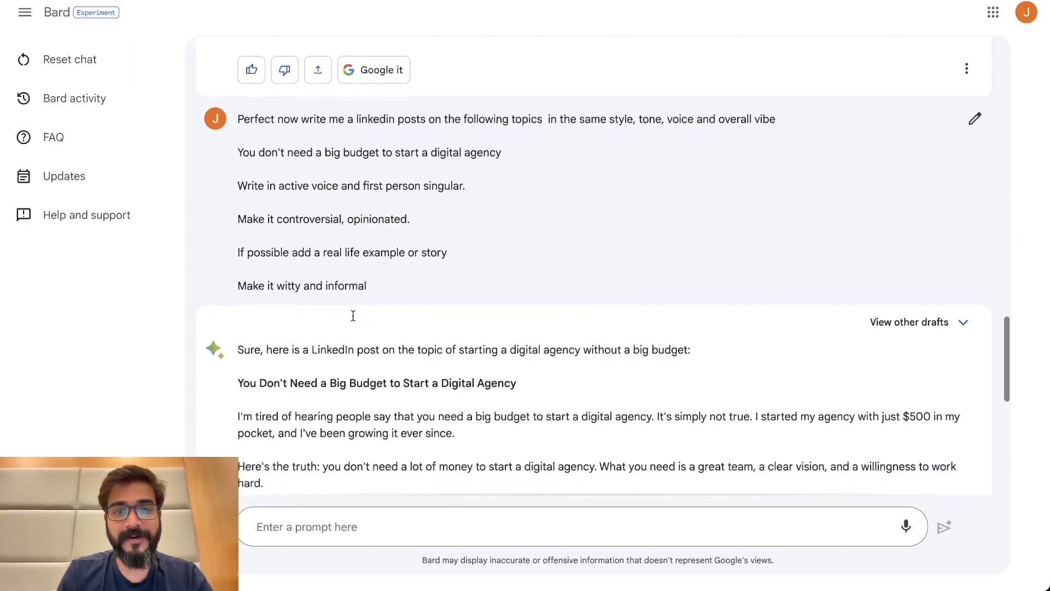
drag(238, 102, 697, 107)
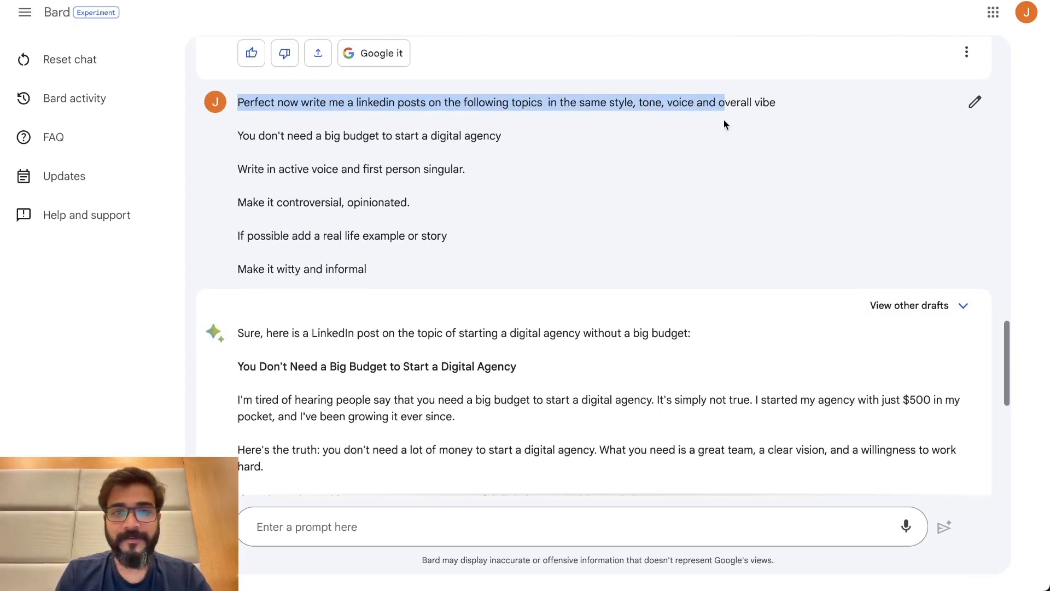
drag(239, 137, 526, 149)
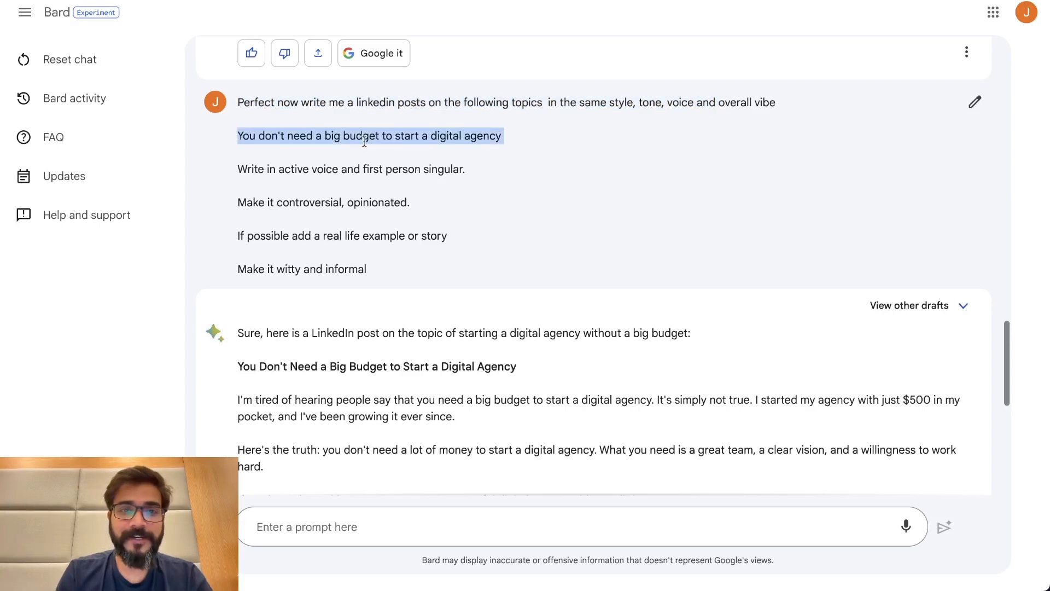
scroll(491, 141, down, 1)
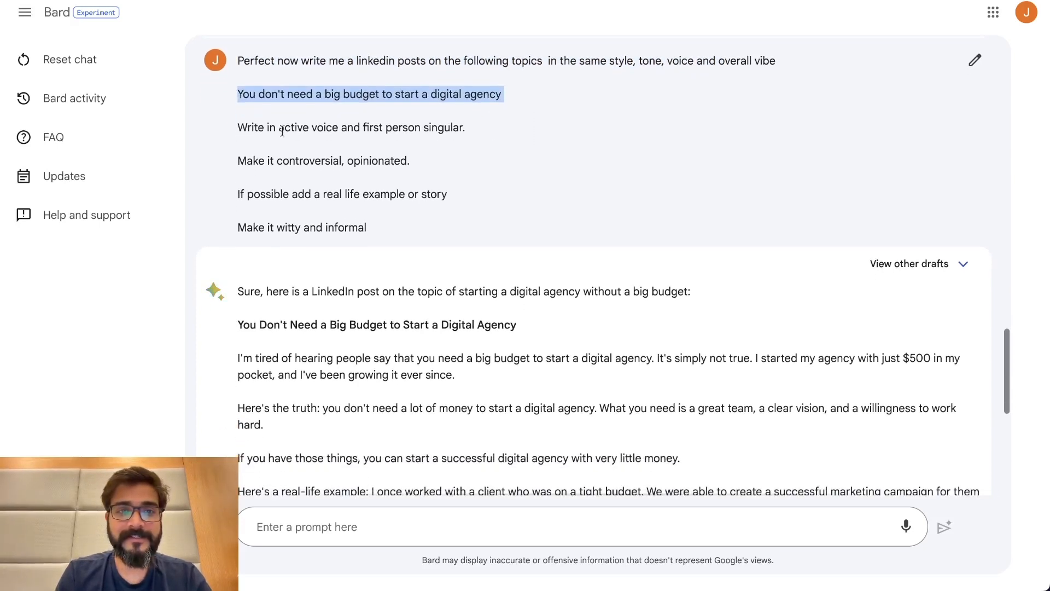
drag(247, 129, 490, 135)
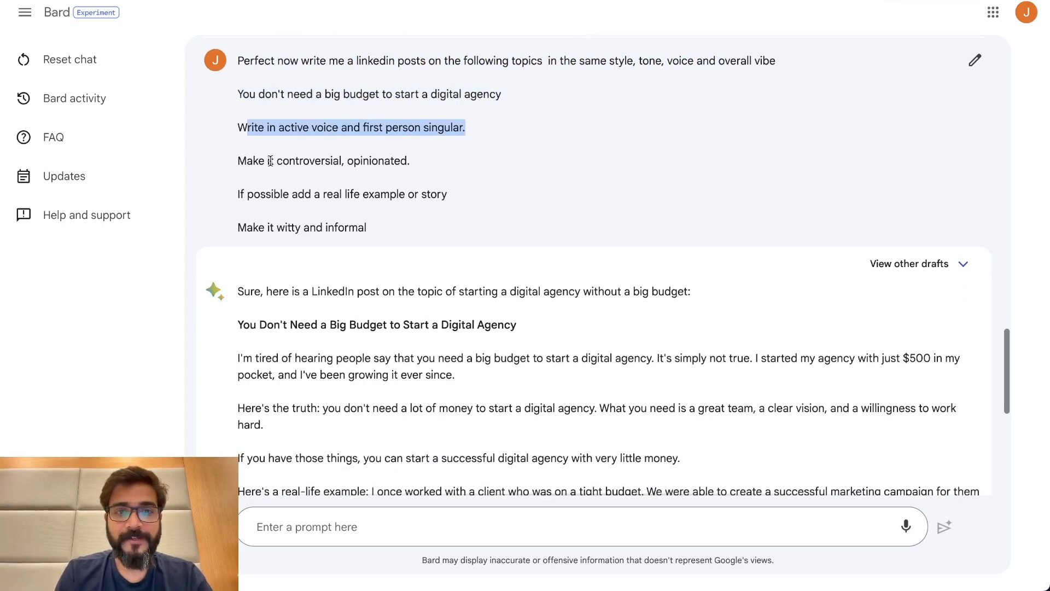
drag(237, 196, 466, 202)
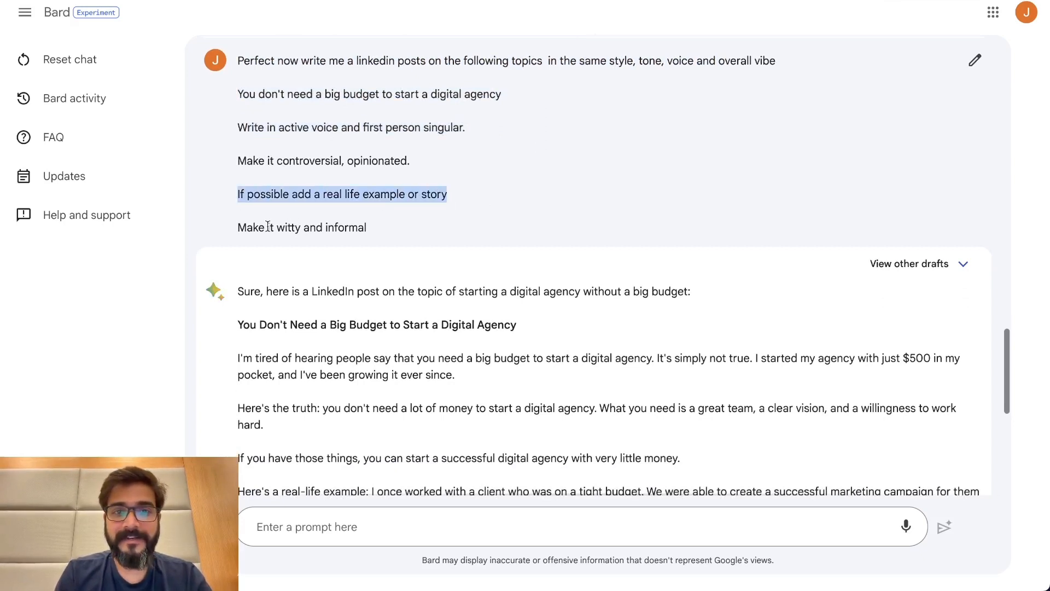
drag(238, 229, 407, 236)
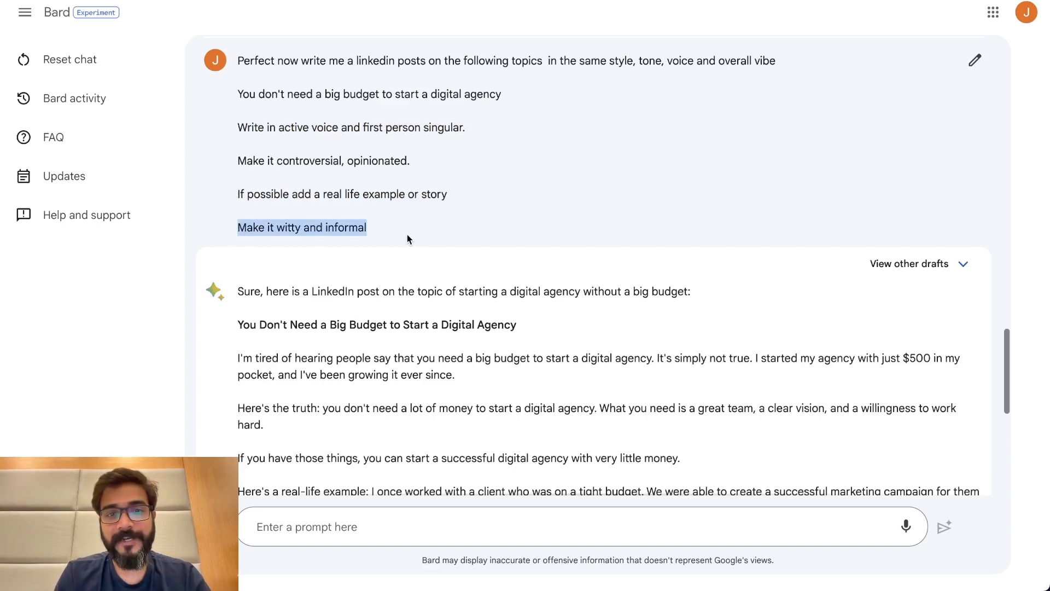
Step: Examine the opening paragraphs of Bard's digital agency post, from the starting-budget claim to the advice on what is needed
scroll(407, 239, down, 5)
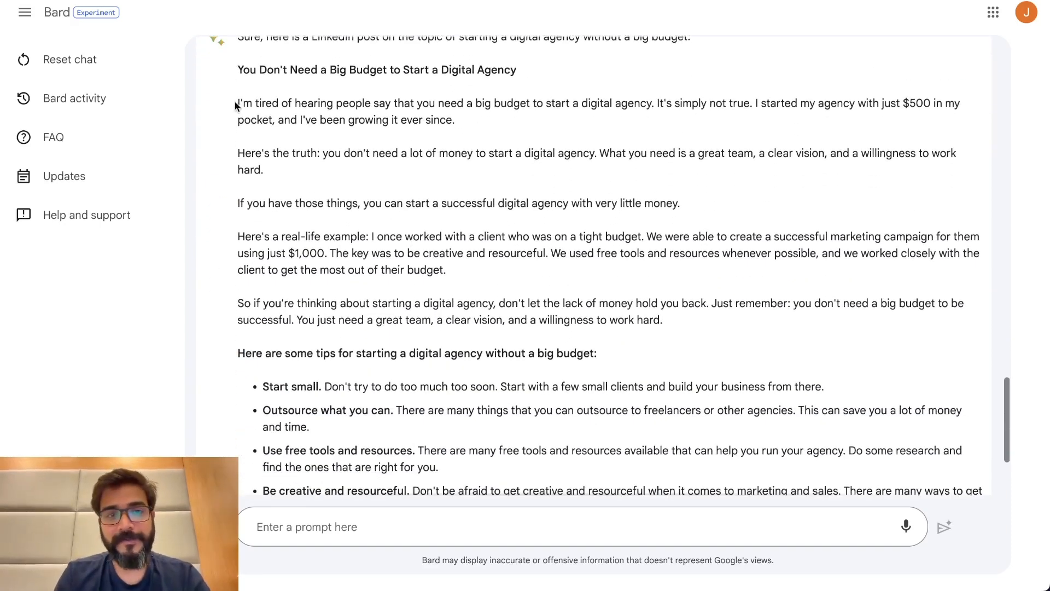
drag(237, 104, 522, 118)
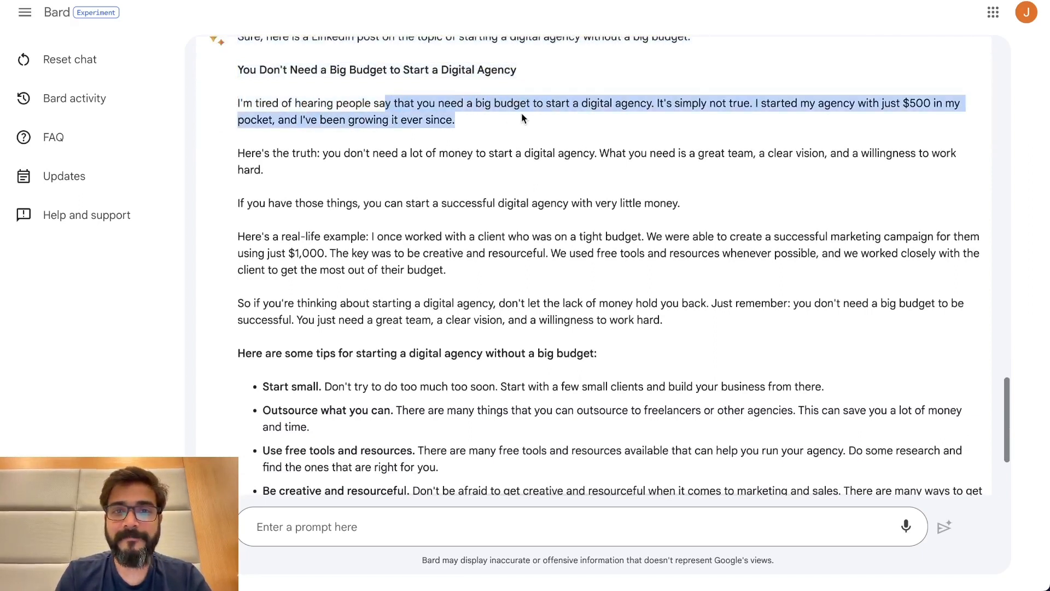
click(588, 105)
drag(656, 105, 930, 119)
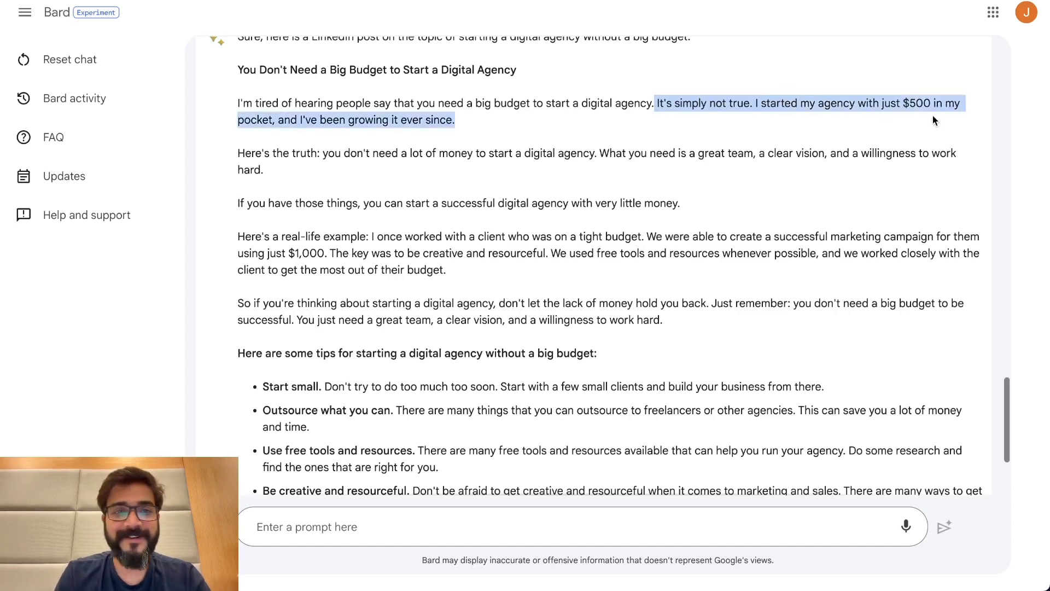
drag(464, 120, 237, 105)
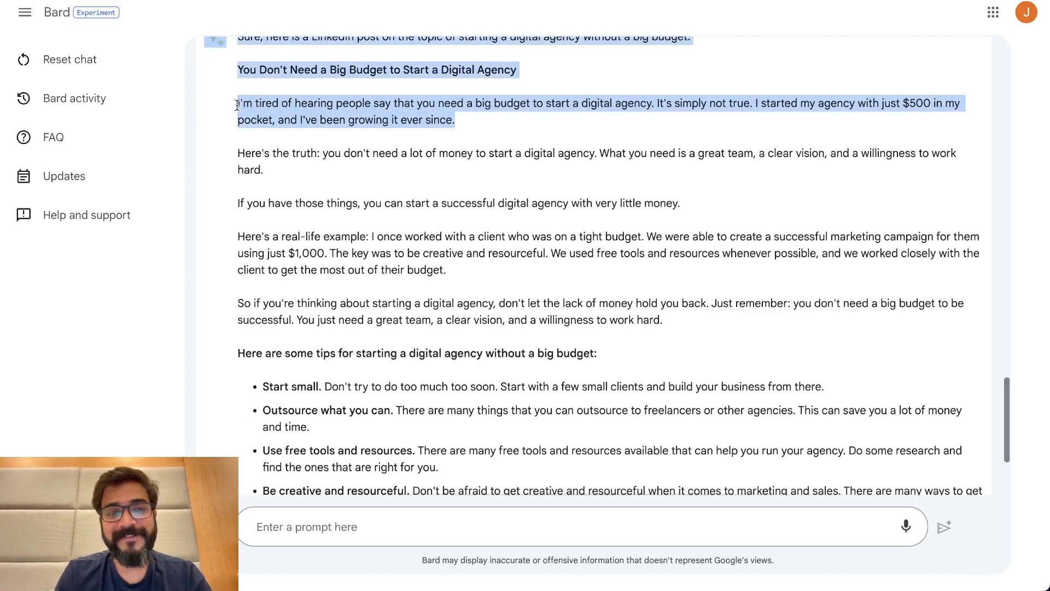
scroll(237, 105, down, 1)
drag(243, 61, 269, 110)
click(325, 89)
drag(345, 95, 749, 136)
click(600, 97)
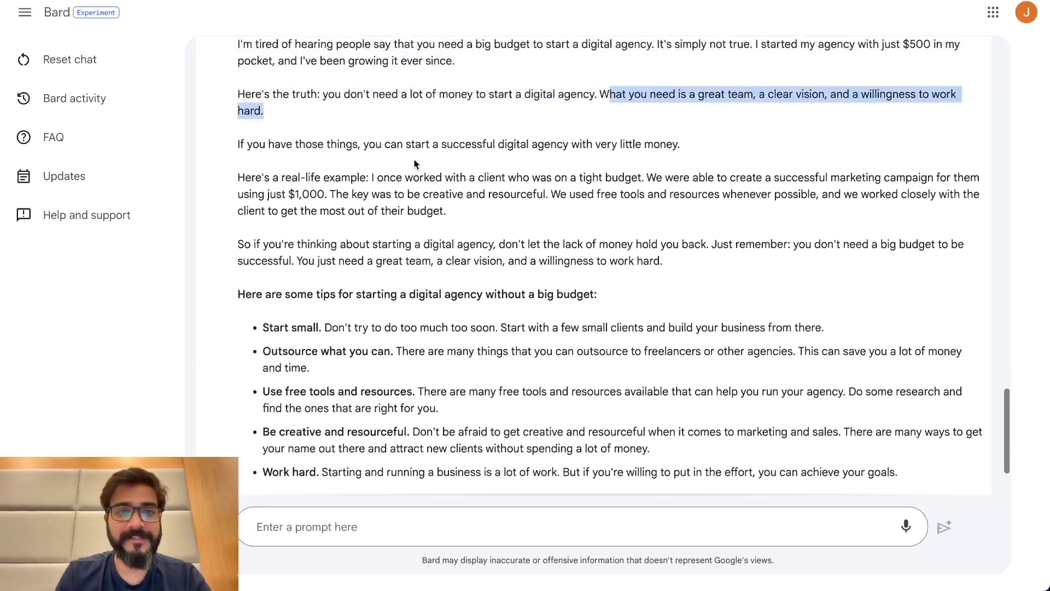
Step: Examine the real-life client example and the concluding paragraph in Bard's digital agency post
scroll(414, 163, down, 2)
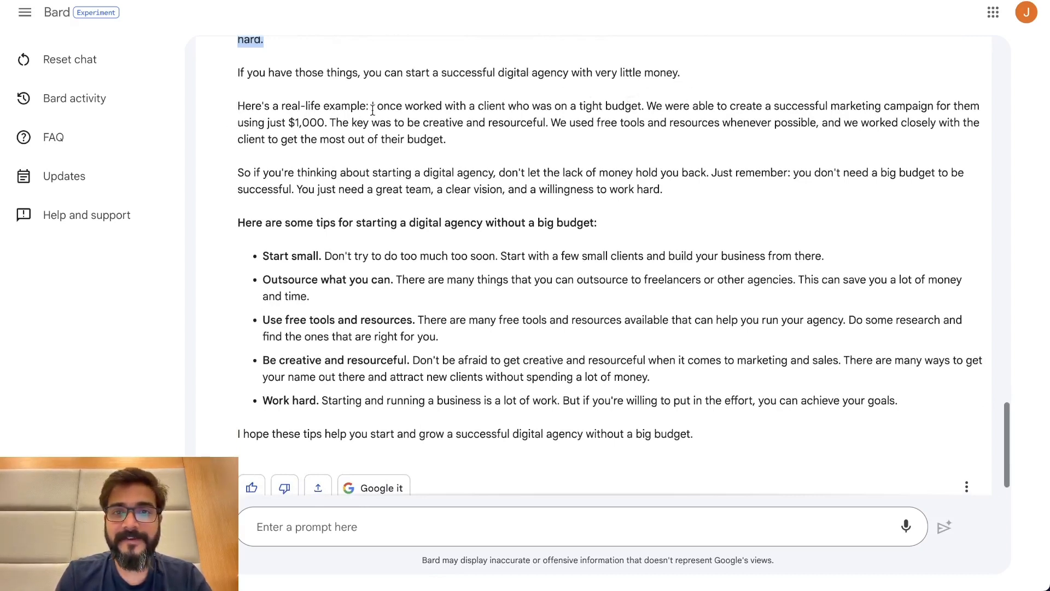
drag(362, 105, 447, 153)
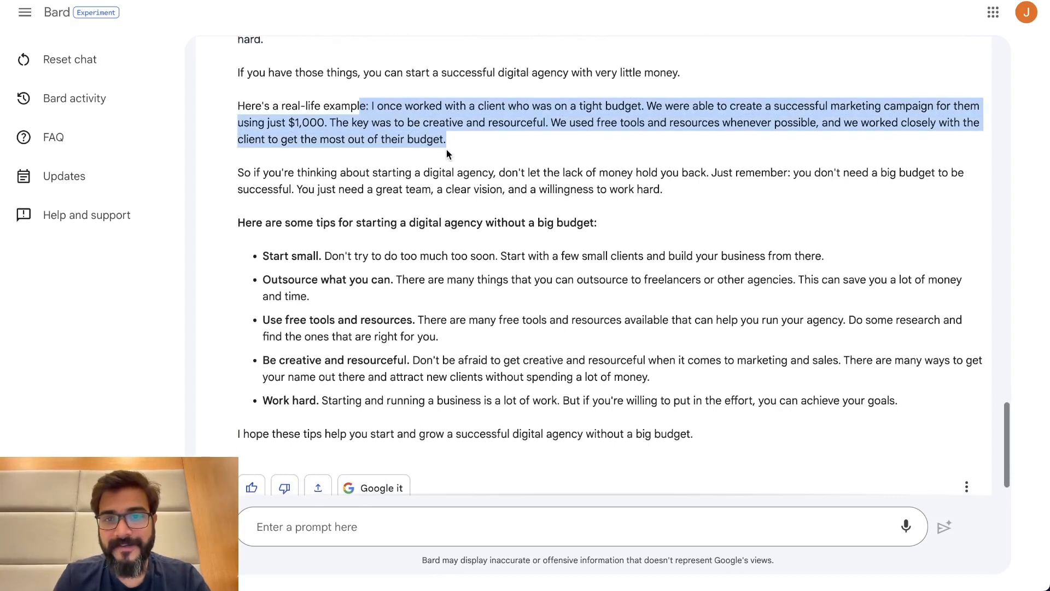
scroll(447, 153, down, 1)
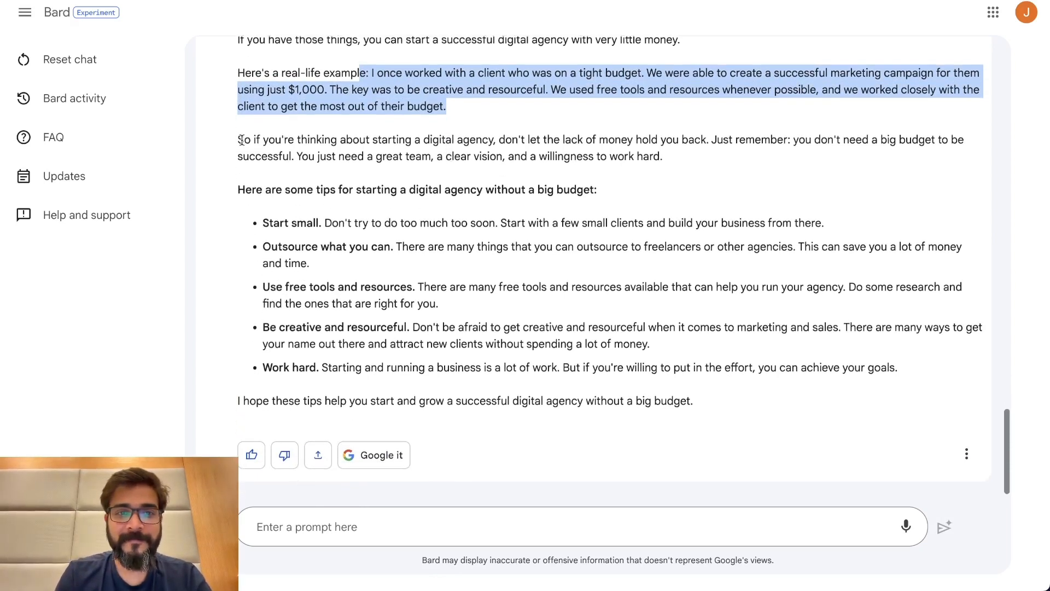
drag(241, 141, 670, 159)
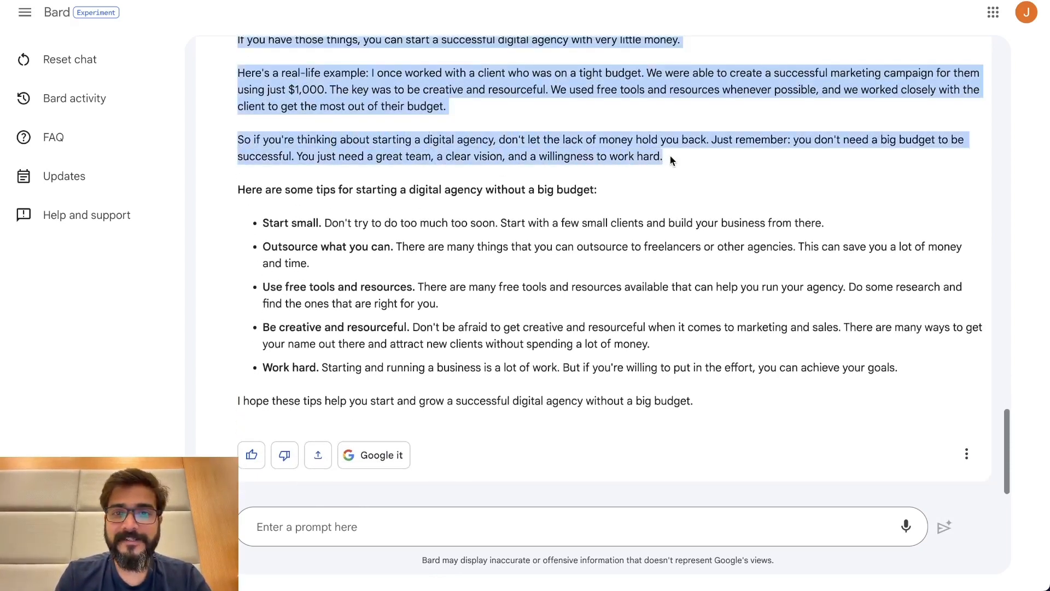
click(672, 160)
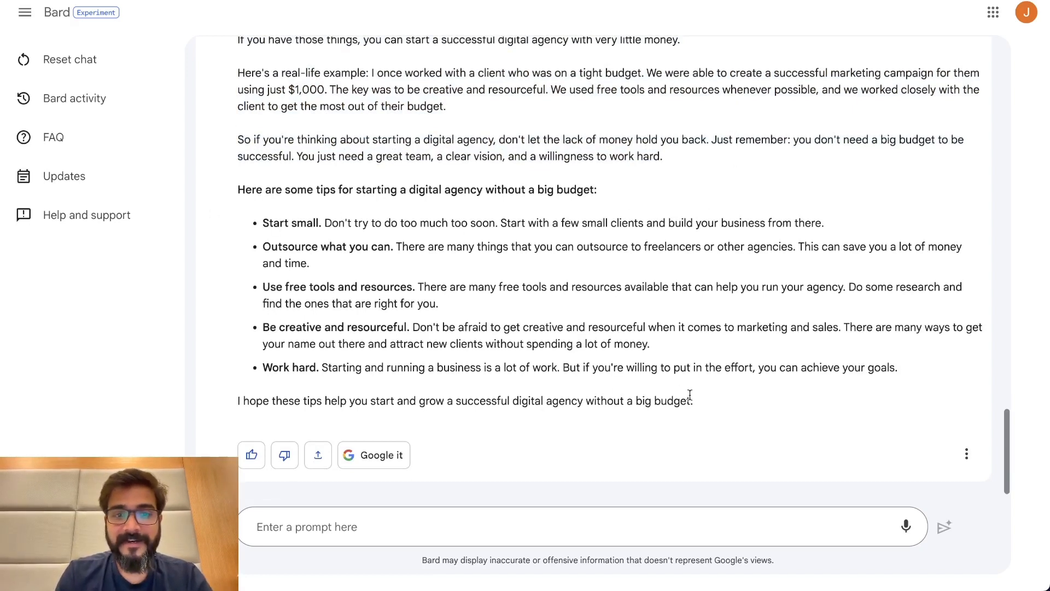
Step: Examine the closing line and the bulleted tips for starting a digital agency without a big budget in Bard's post
drag(690, 394, 237, 403)
click(376, 396)
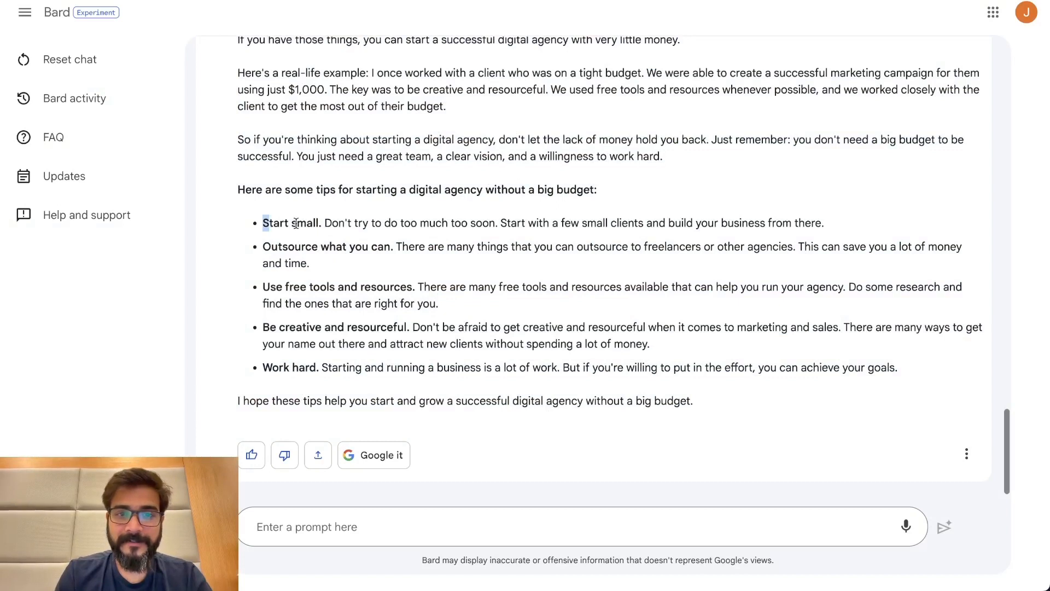
drag(263, 222, 693, 222)
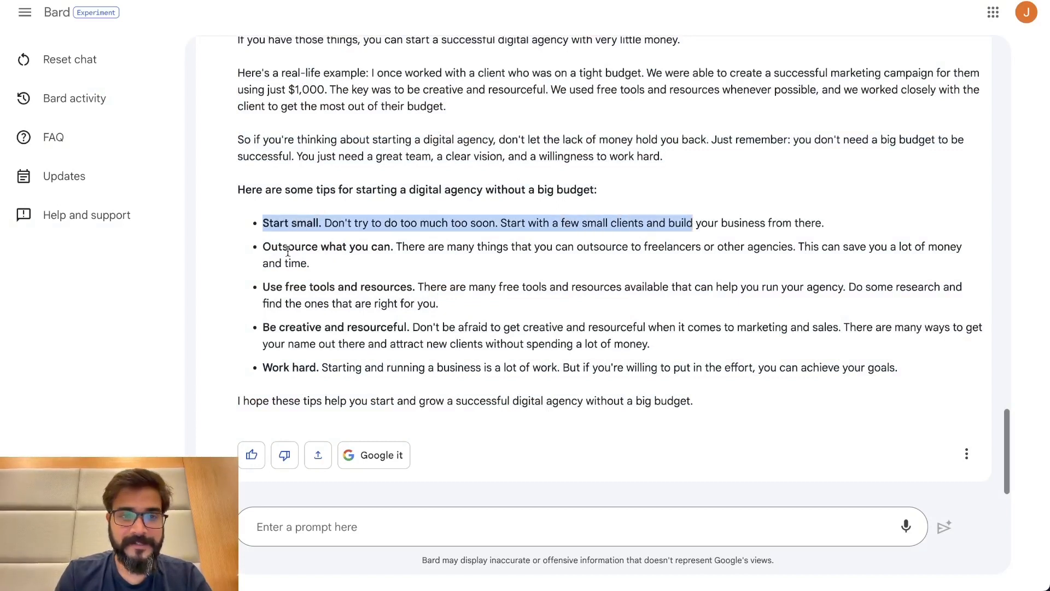
drag(264, 246, 391, 249)
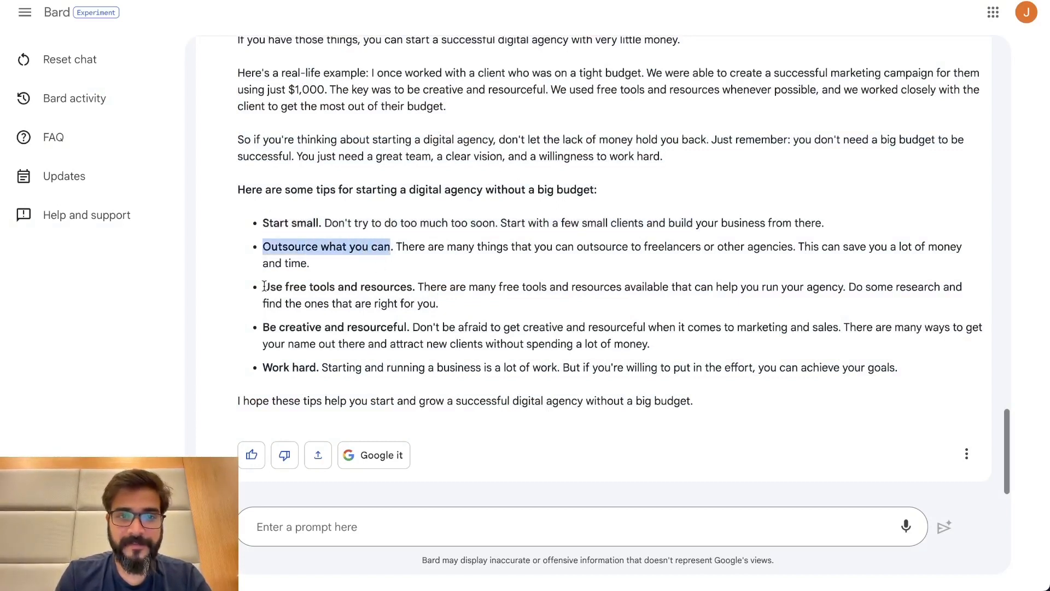
drag(264, 287, 415, 286)
drag(263, 327, 476, 329)
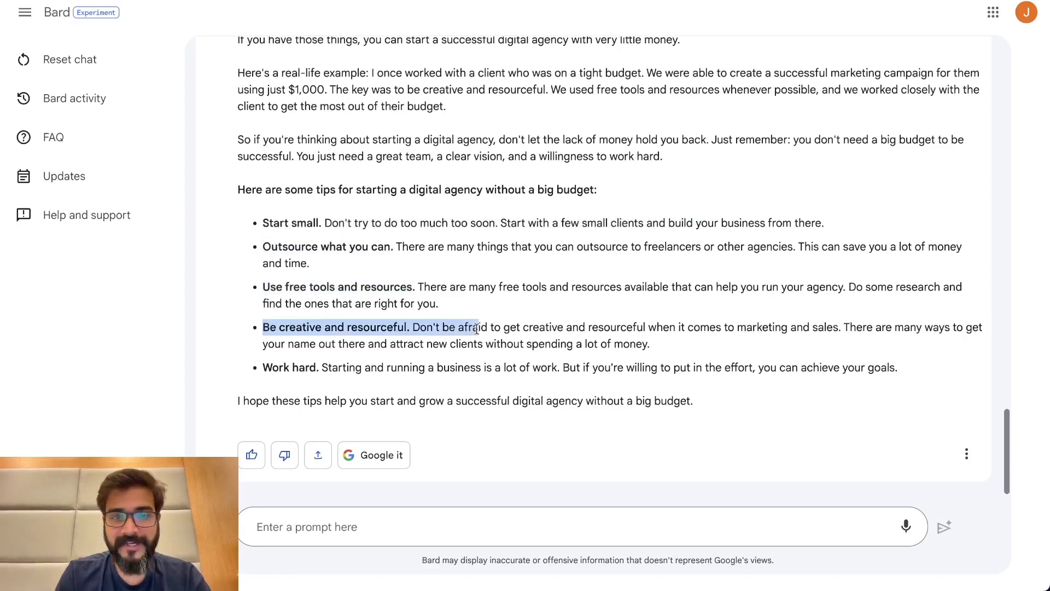
drag(264, 367, 384, 365)
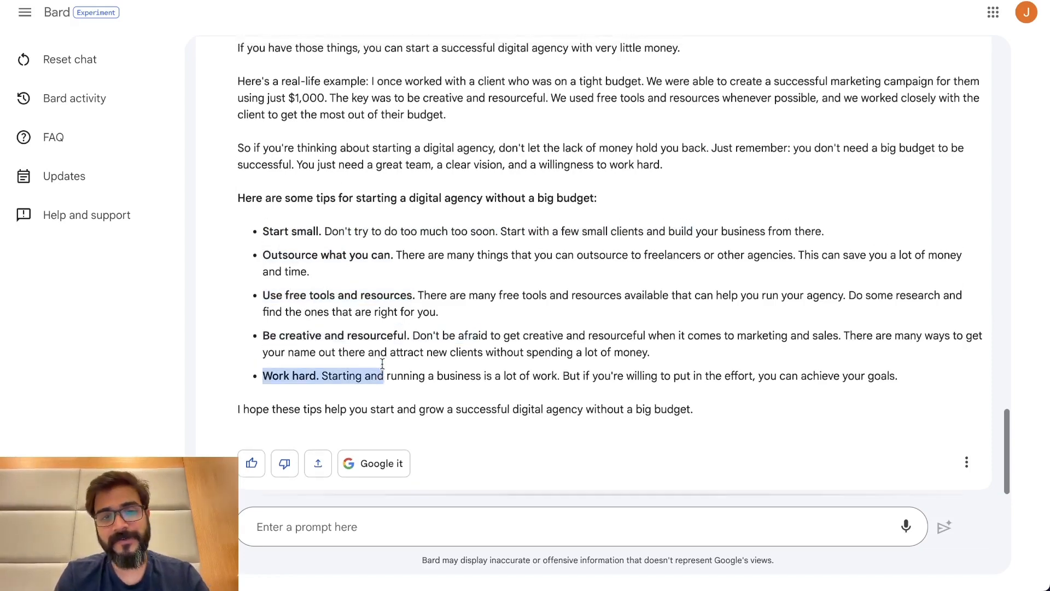
scroll(381, 363, up, 4)
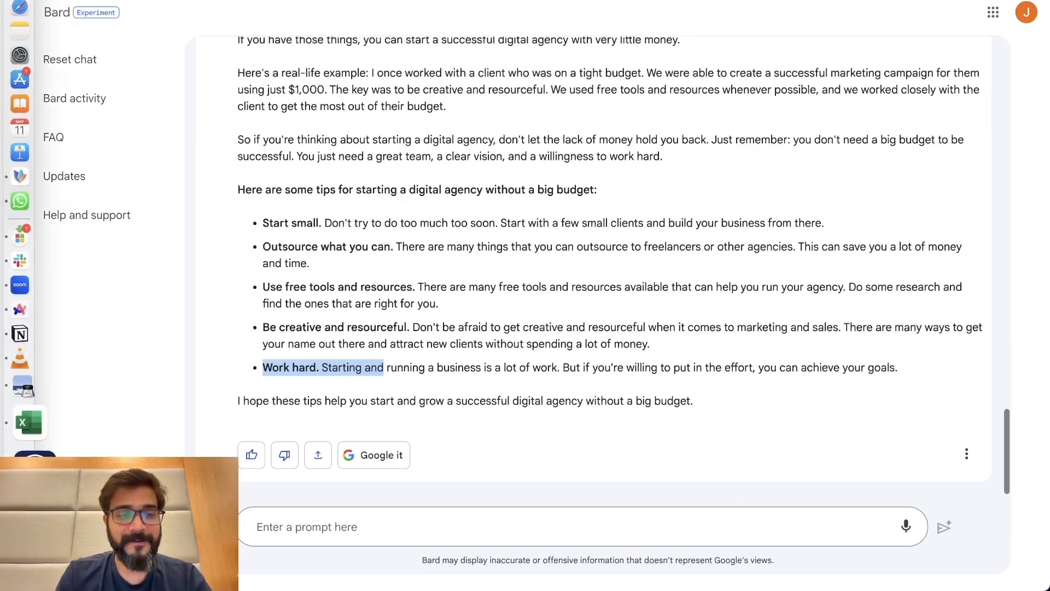
Step: Switch to Forefront AI and examine the opening hook and first paragraph of its LinkedIn post on starting a digital agency
click(28, 422)
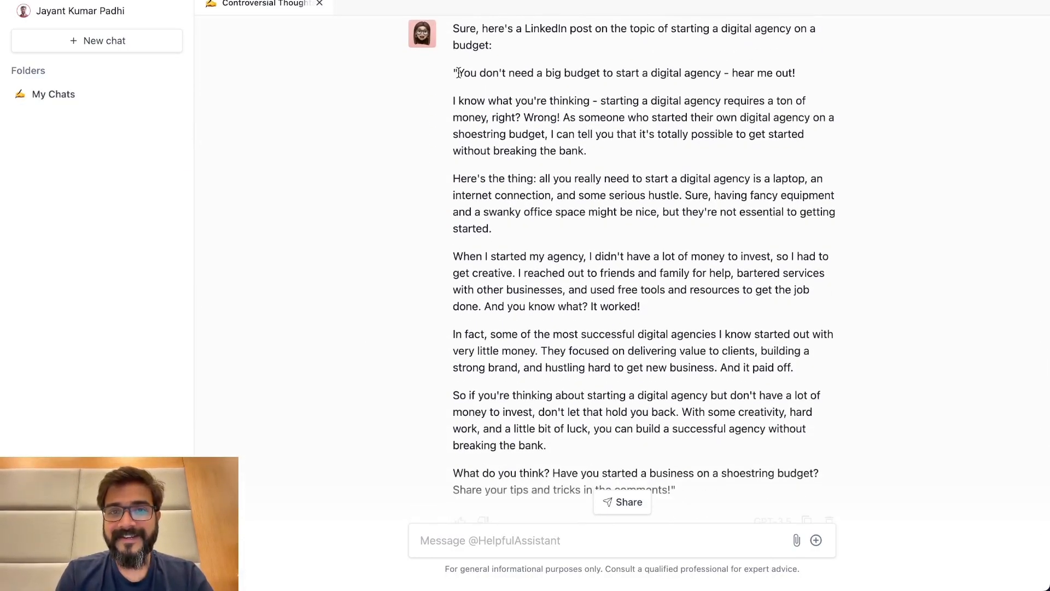
drag(458, 72, 802, 81)
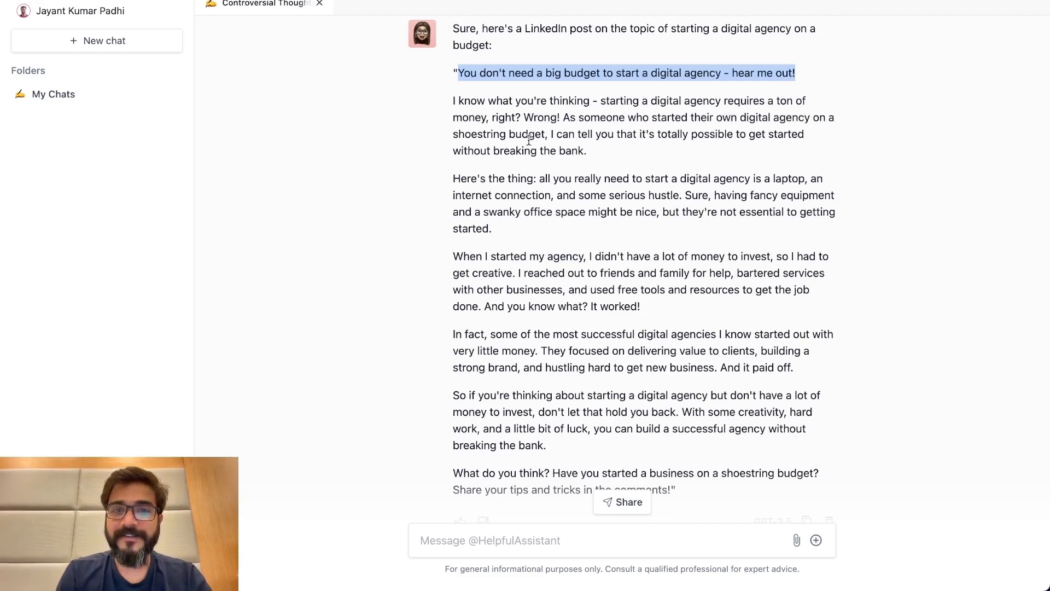
drag(550, 138, 769, 149)
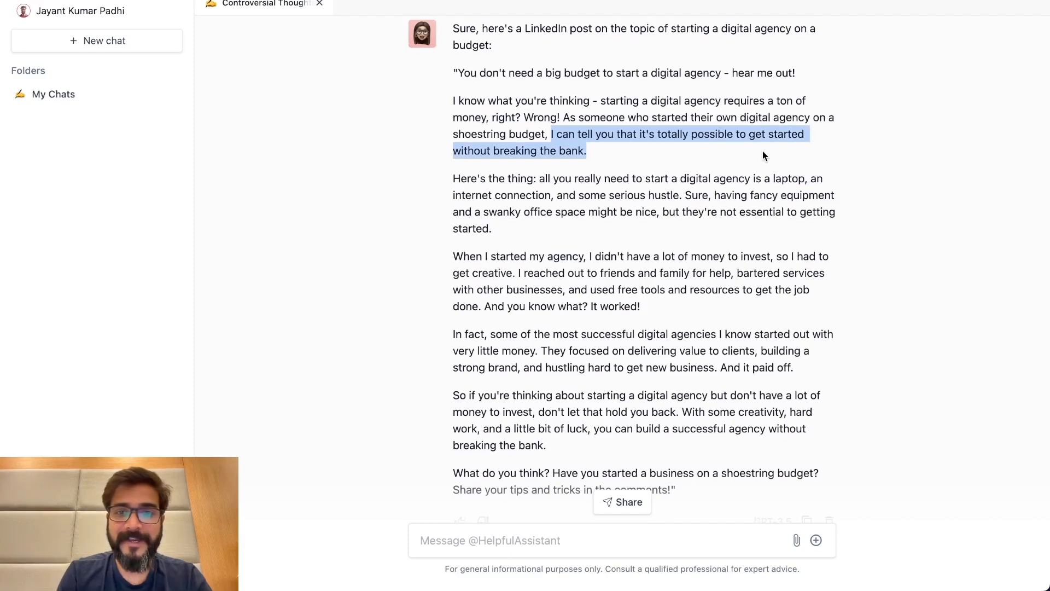
scroll(763, 150, down, 1)
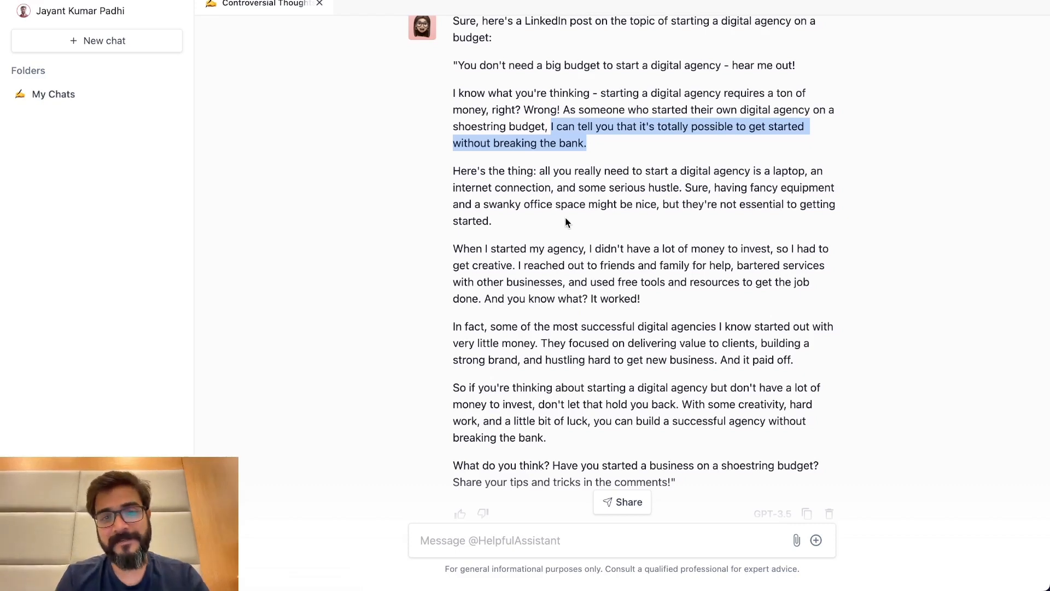
Step: Examine the paragraph on what is really needed to start an agency in the Forefront AI post, including the remark on fancy equipment
drag(541, 172, 767, 184)
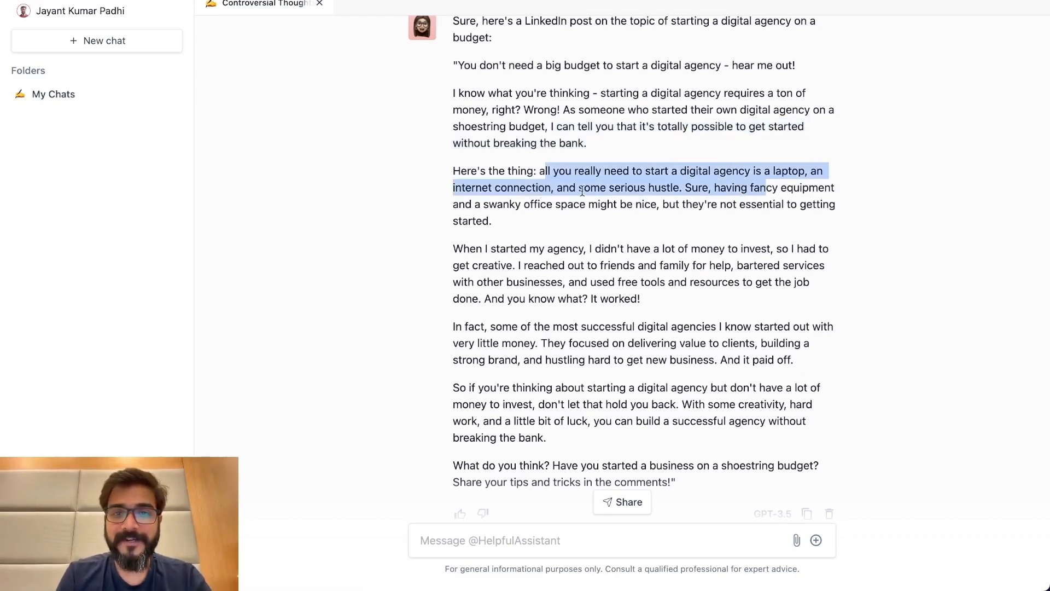
scroll(582, 191, down, 2)
click(669, 157)
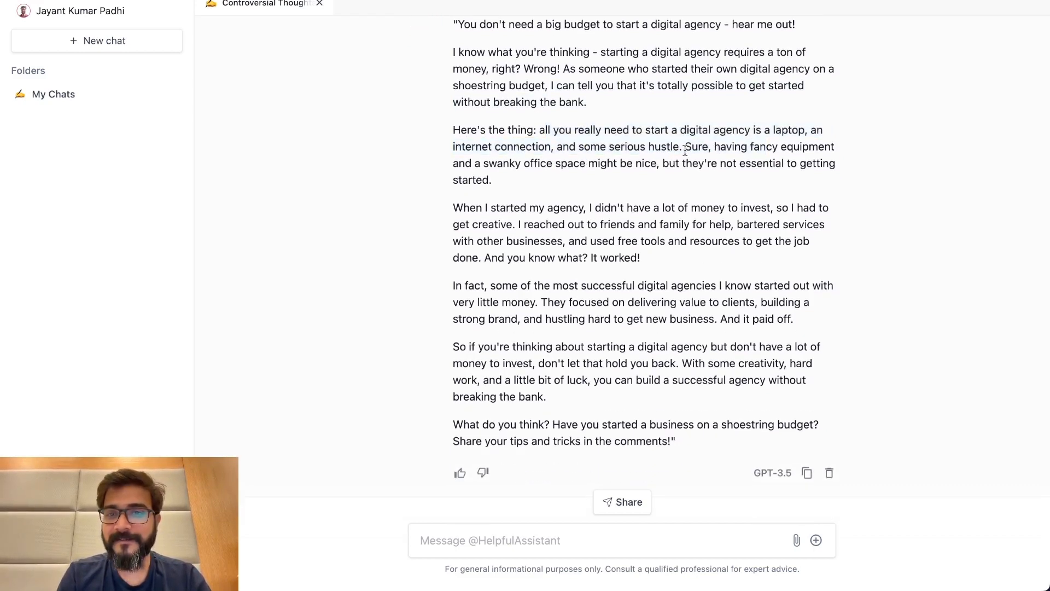
drag(685, 150, 681, 183)
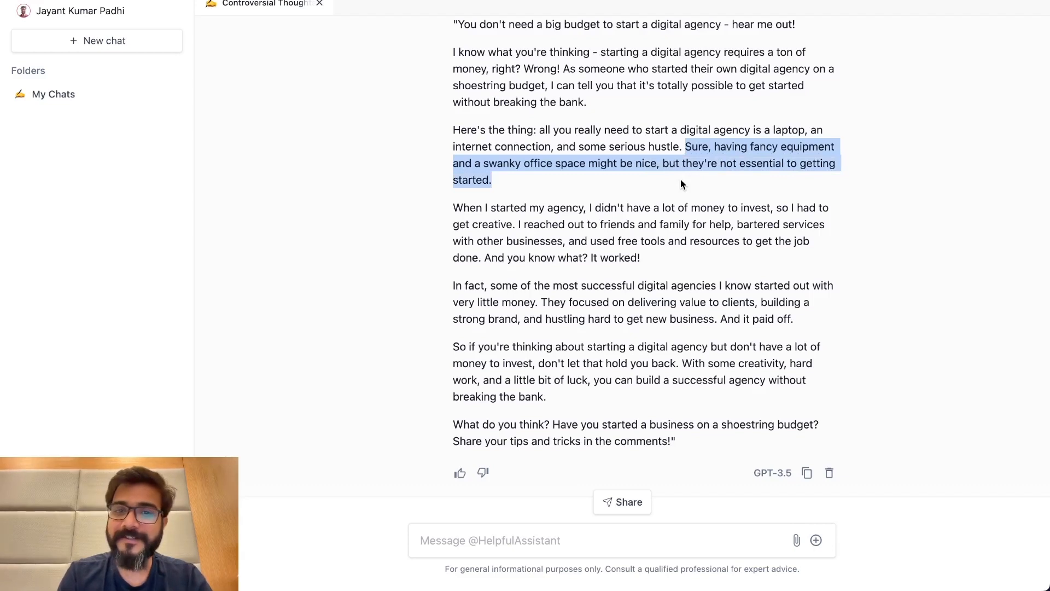
Step: Examine the personal agency story and the paragraph on successful digital agencies in the Forefront AI post
scroll(680, 183, down, 1)
drag(453, 185, 675, 232)
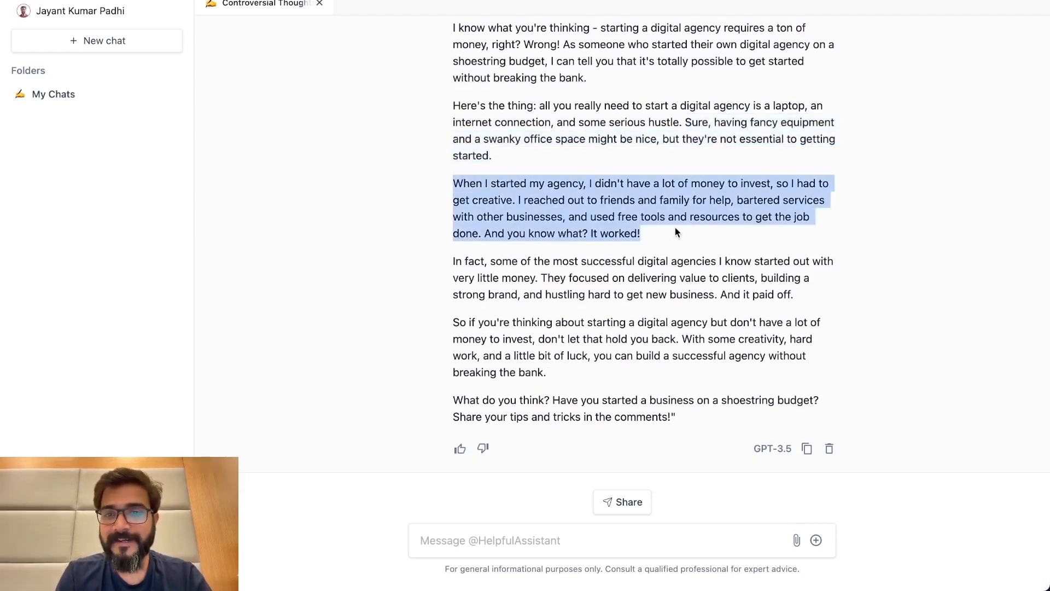
click(437, 266)
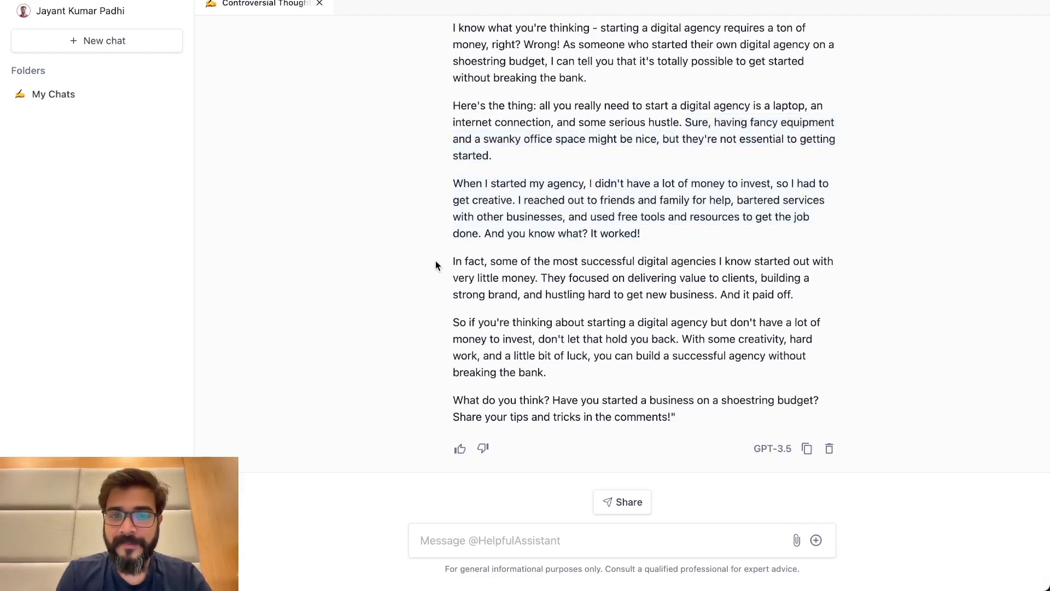
drag(435, 260, 796, 299)
click(559, 282)
click(796, 300)
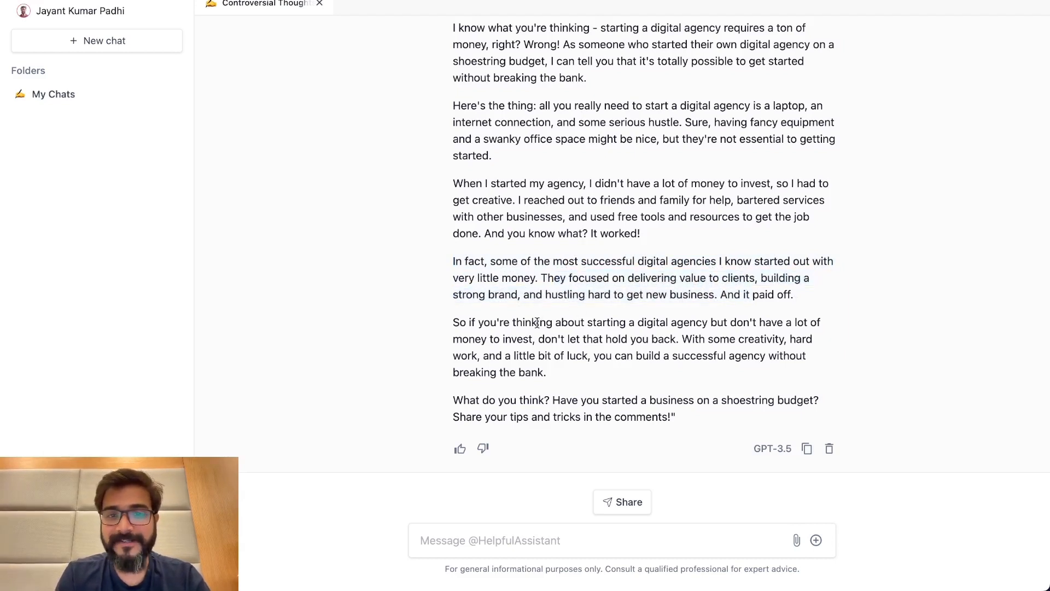
Step: Examine the concluding advice and the closing question to readers in the Forefront AI post
drag(445, 320, 713, 416)
scroll(699, 339, up, 5)
scroll(699, 339, down, 5)
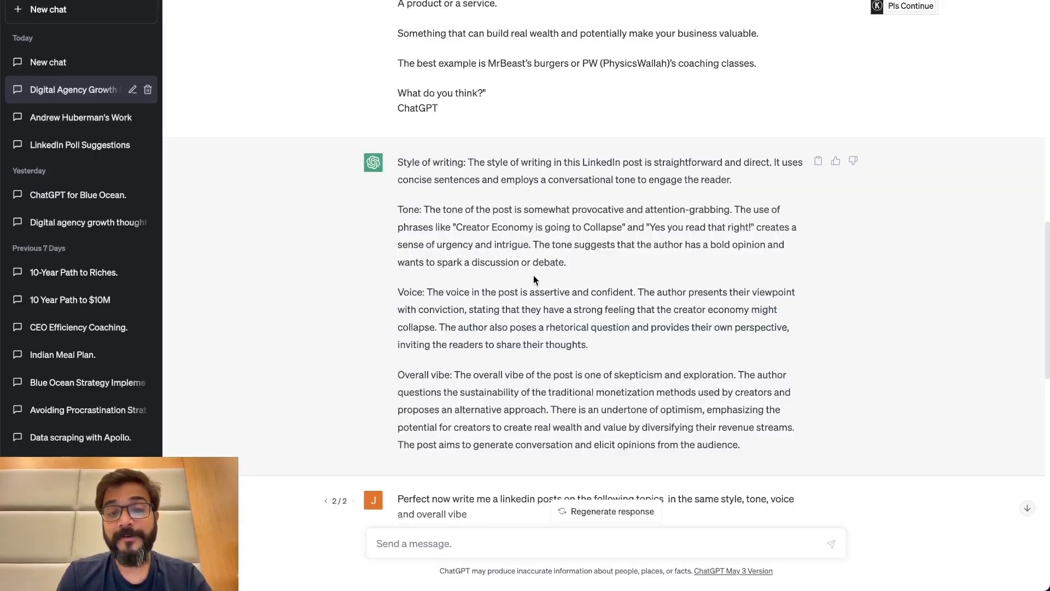
Step: Switch to ChatGPT's Digital Agency Growth Insights chat and examine the LinkedIn post prompt and the opening line of the reply
scroll(533, 275, down, 10)
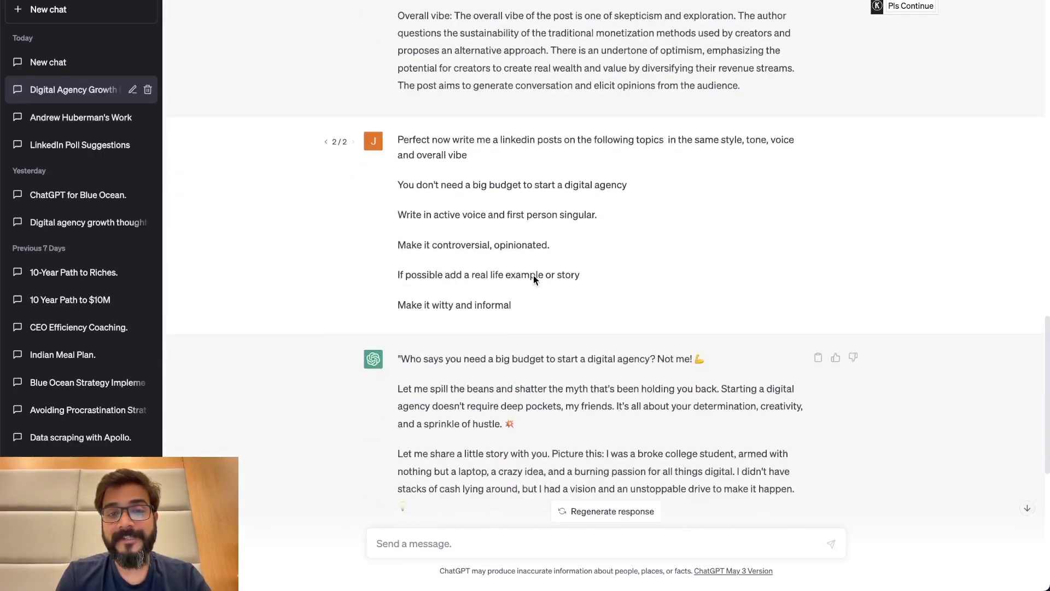
scroll(533, 275, down, 2)
scroll(533, 268, up, 1)
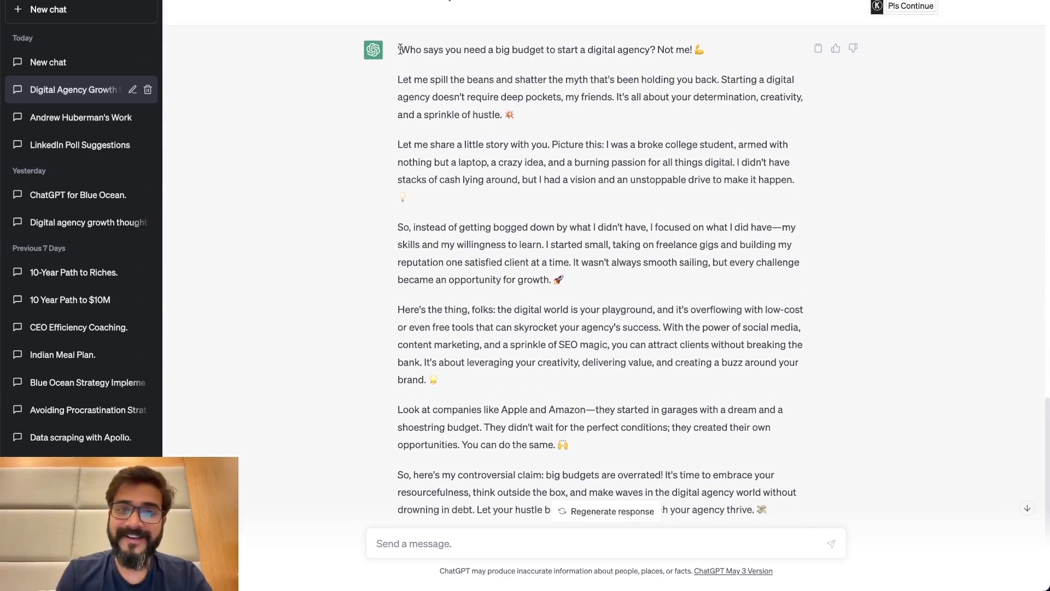
drag(401, 50, 713, 57)
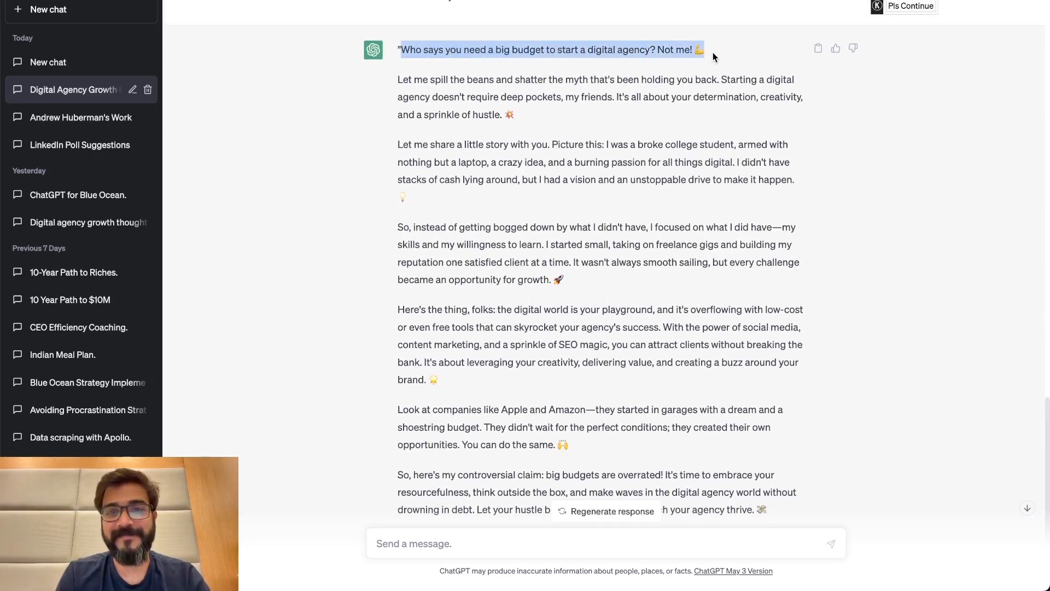
Step: Examine the myth-busting paragraph about deep pockets, determination and creativity in this ChatGPT post
scroll(422, 84, down, 2)
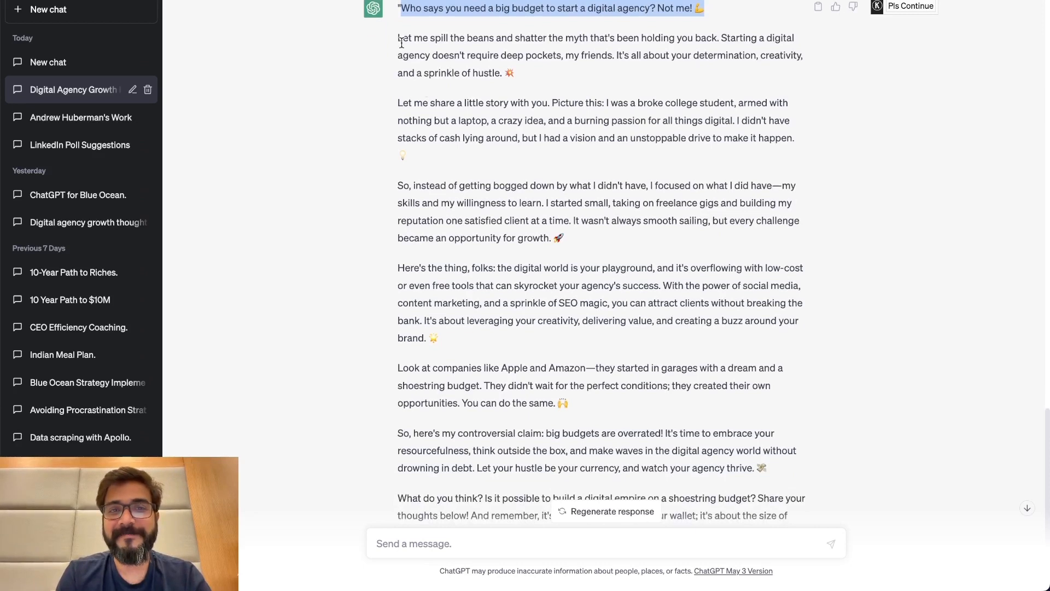
drag(403, 39, 680, 62)
click(723, 40)
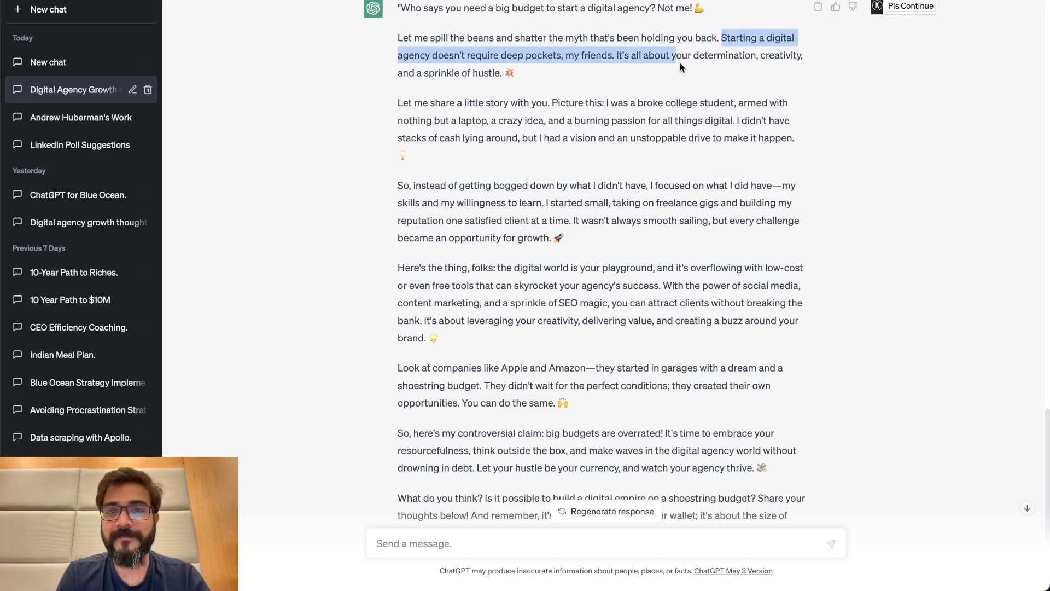
drag(764, 60, 520, 70)
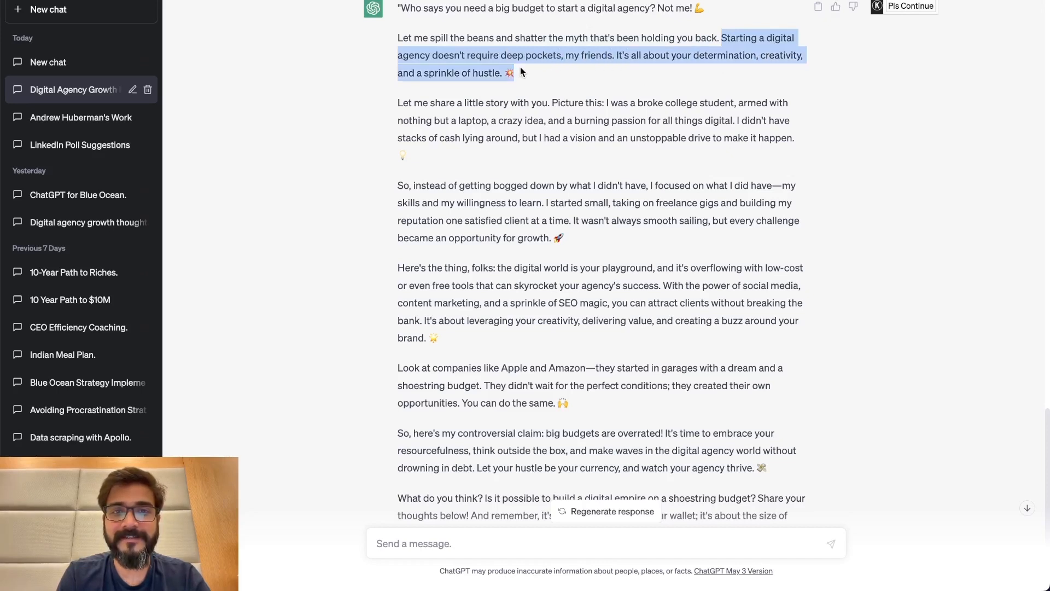
Step: Examine the broke college student story in this ChatGPT post
scroll(521, 73, down, 2)
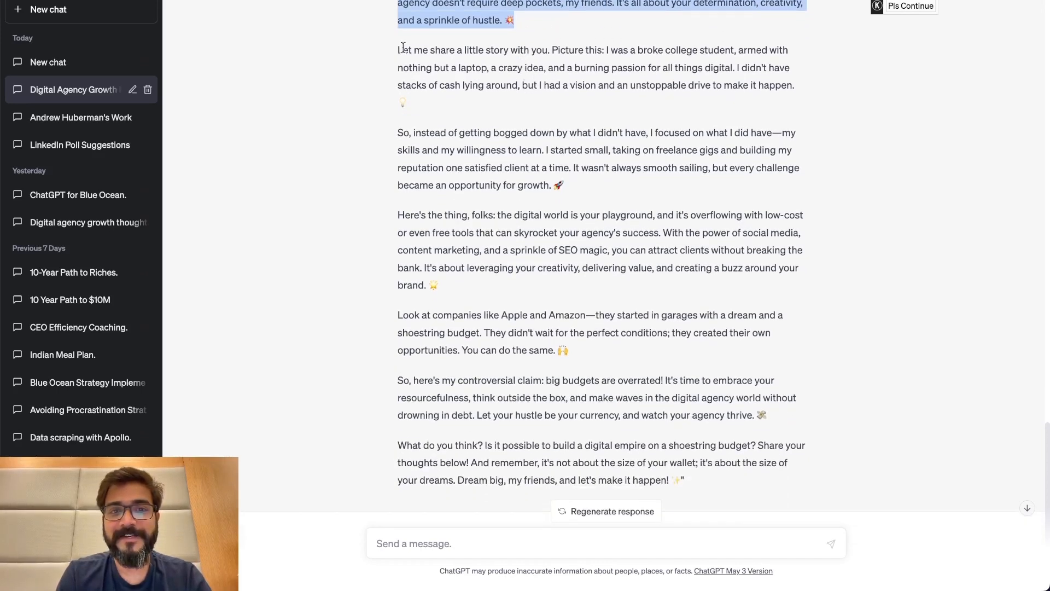
click(399, 52)
mouse_move(398, 52)
mouse_down()
mouse_move(793, 64)
mouse_move(527, 70)
mouse_move(738, 70)
mouse_up()
click(569, 82)
scroll(528, 56, down, 1)
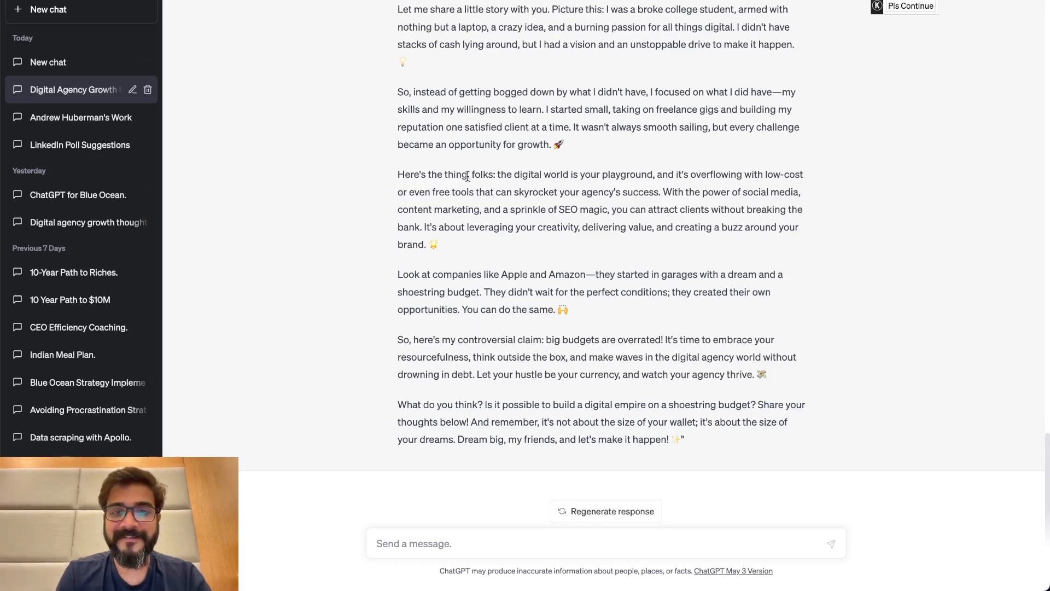
Step: Examine the Apple and Amazon example and the controversial claim about big budgets in this ChatGPT post
drag(452, 275, 601, 269)
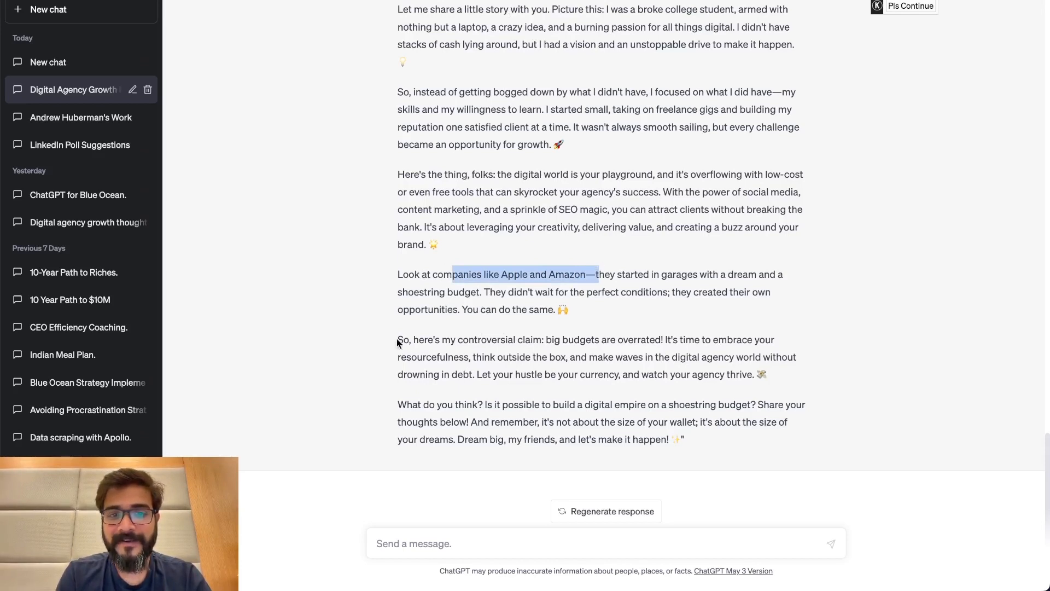
drag(397, 340, 666, 340)
click(543, 339)
click(667, 342)
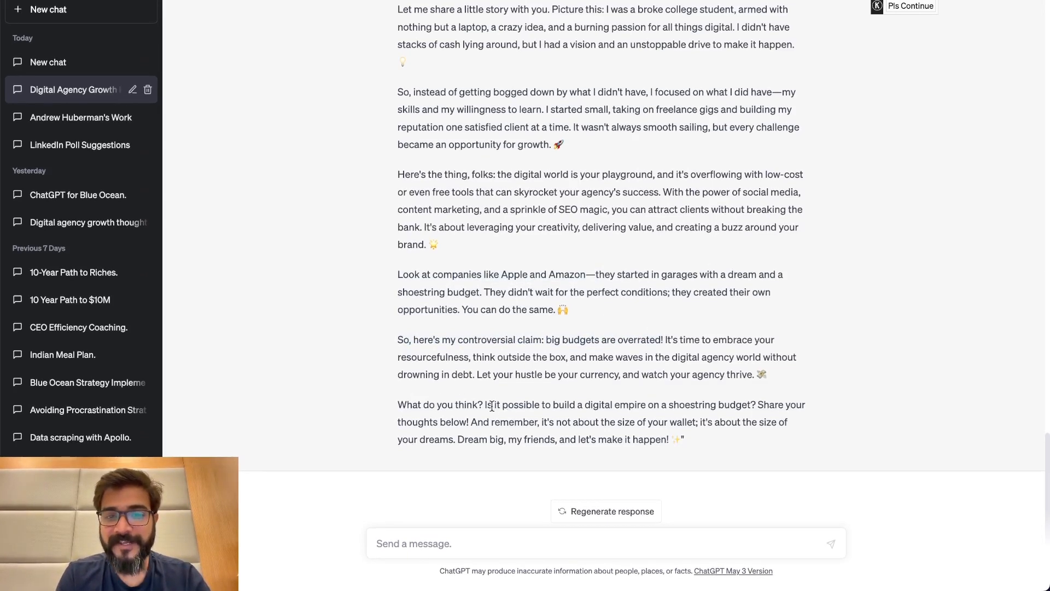
Step: Examine the closing question and final remarks about building a digital empire on a shoestring budget in this ChatGPT post
drag(490, 404, 713, 429)
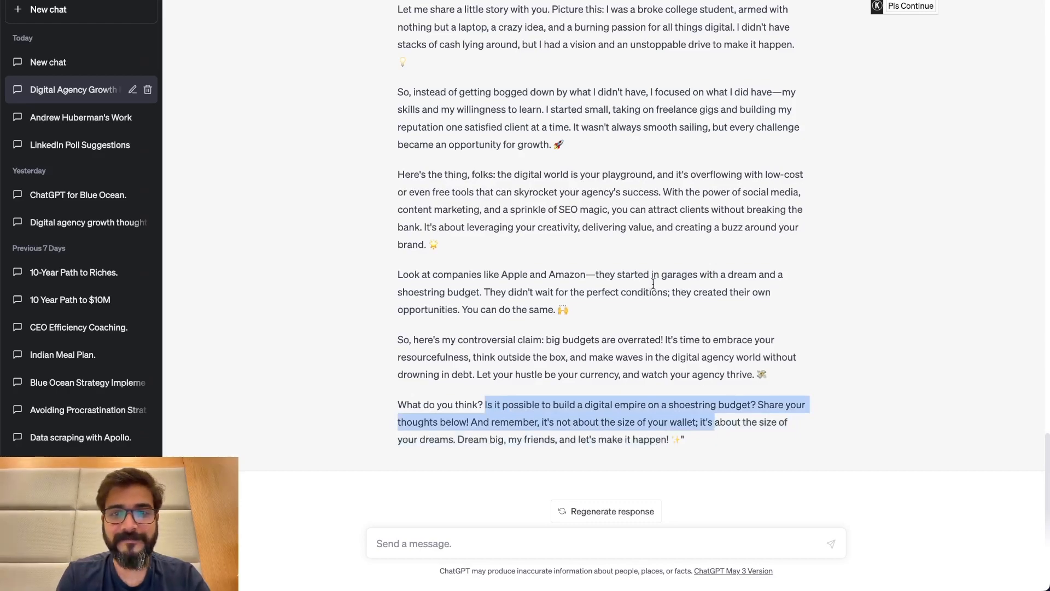
scroll(677, 274, up, 1)
scroll(677, 273, down, 1)
scroll(677, 274, up, 4)
scroll(677, 274, down, 4)
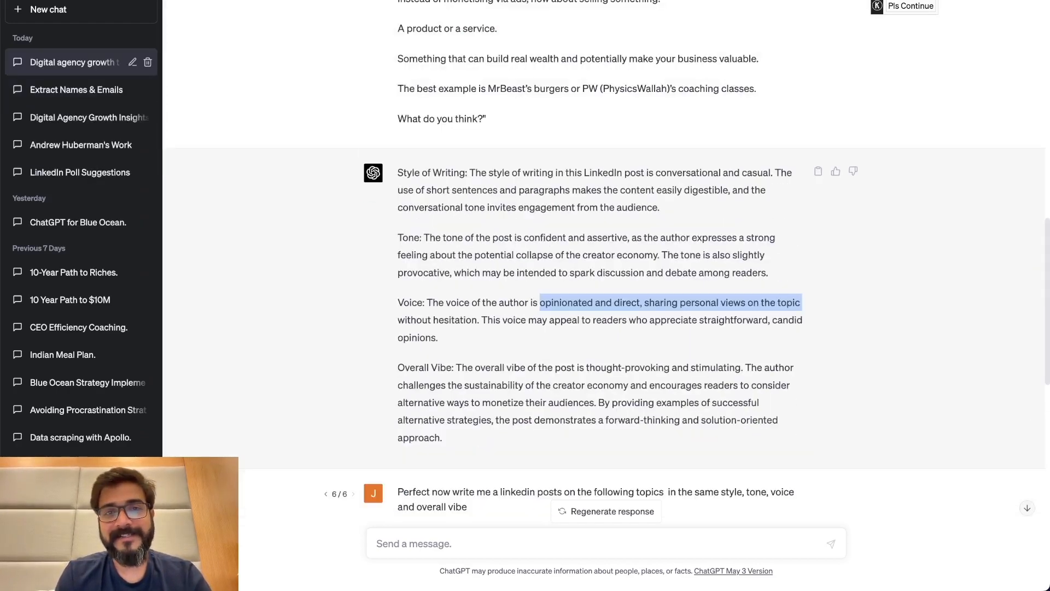
Step: Switch to the other ChatGPT chat on digital agency growth thoughts and examine the headline of its LinkedIn post
scroll(522, 211, down, 8)
scroll(523, 210, down, 2)
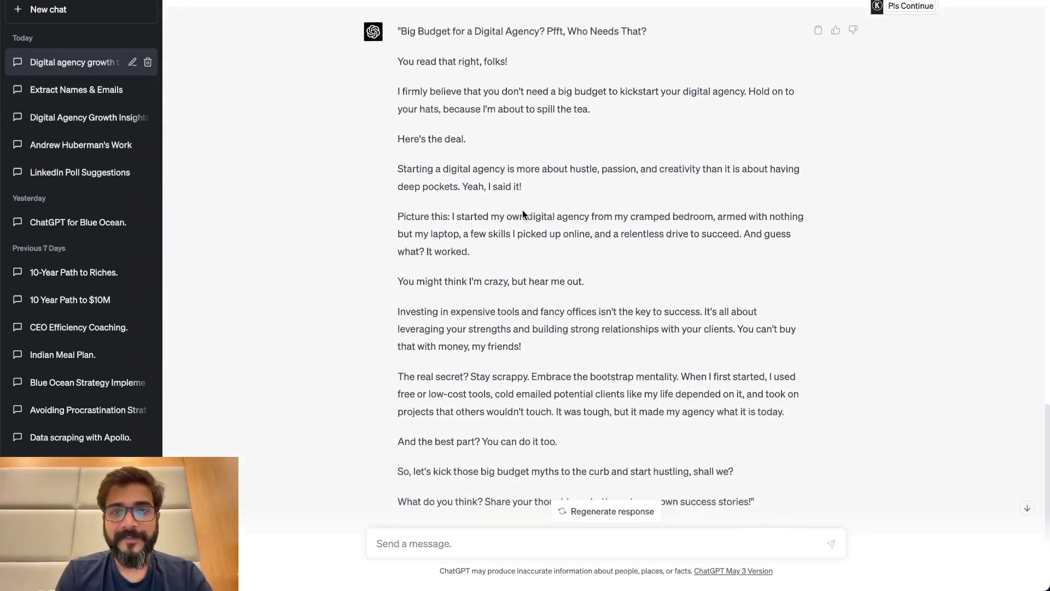
drag(400, 40, 649, 34)
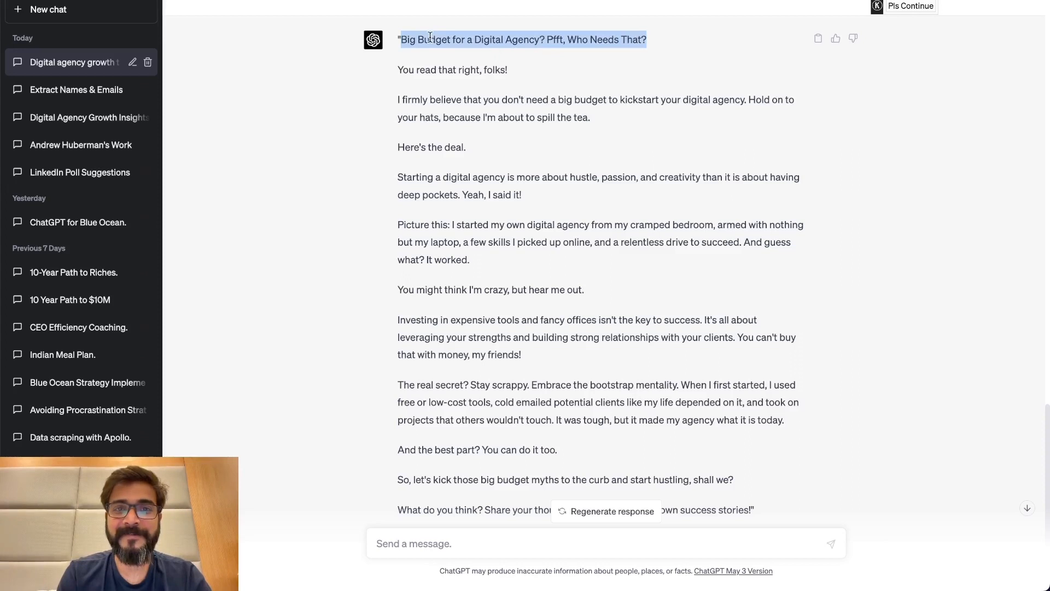
click(499, 40)
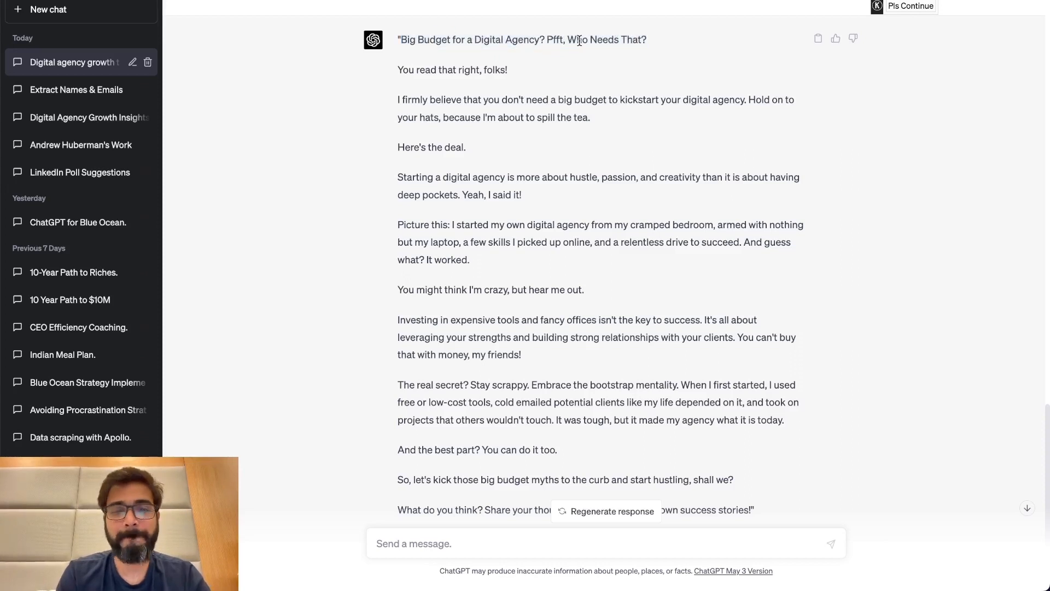
Step: Examine the opening belief statement and the paragraph on hustle, passion and creativity in this second ChatGPT post
scroll(419, 30, down, 1)
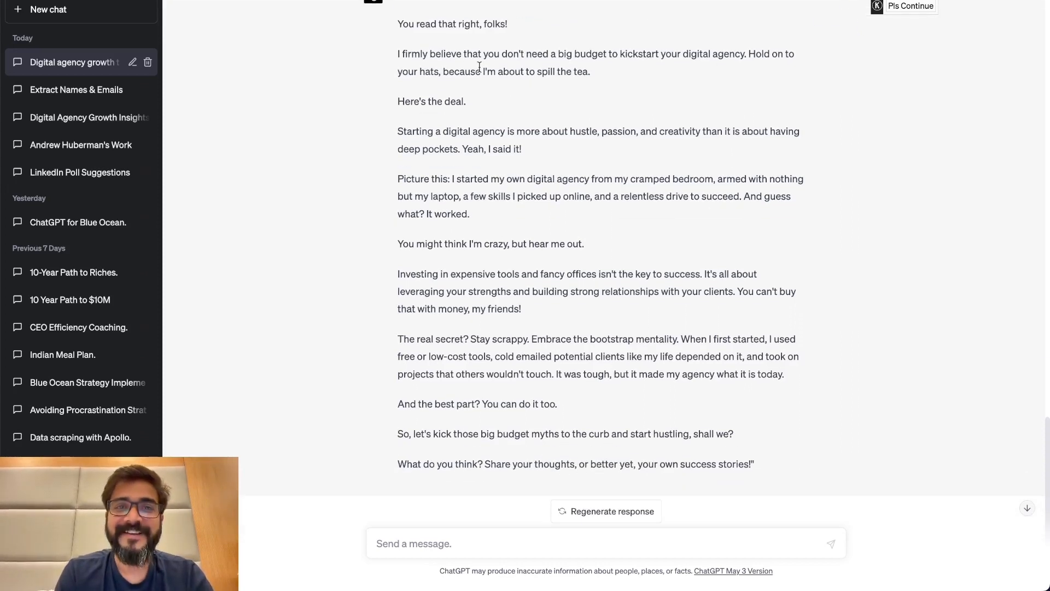
drag(396, 54, 614, 71)
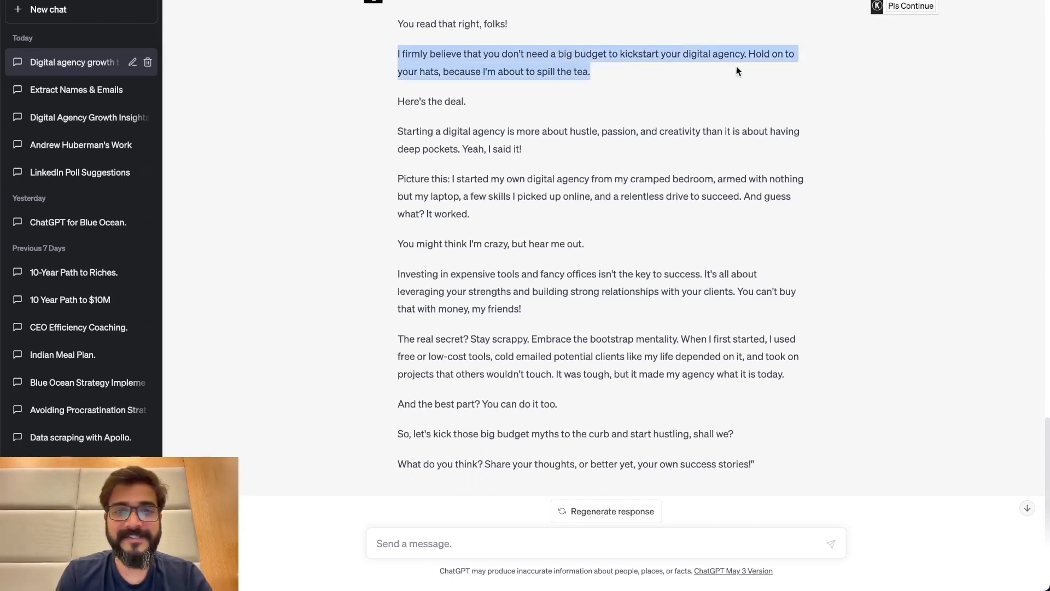
click(481, 66)
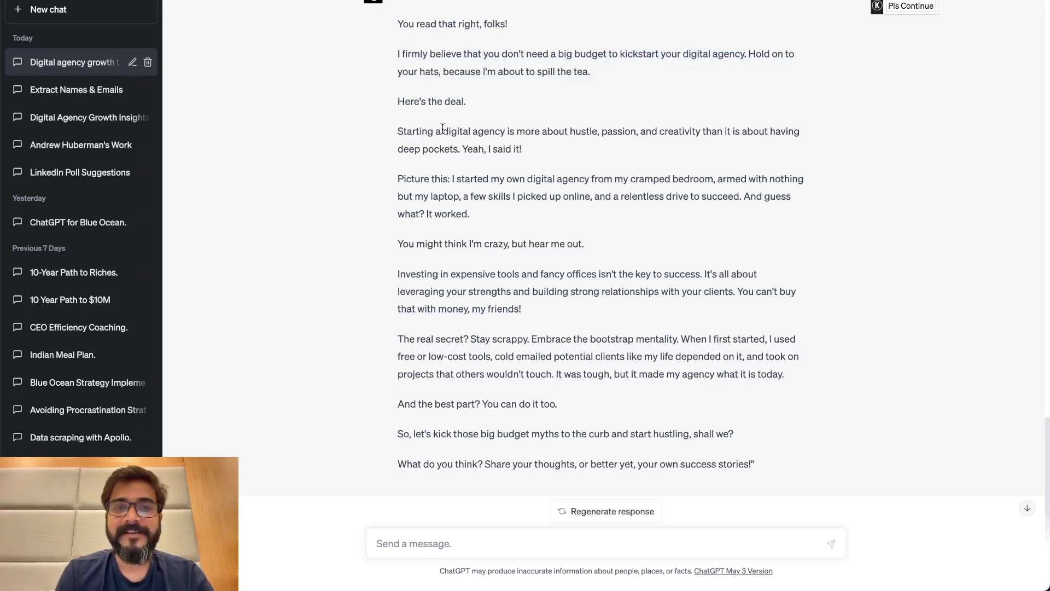
scroll(443, 129, down, 1)
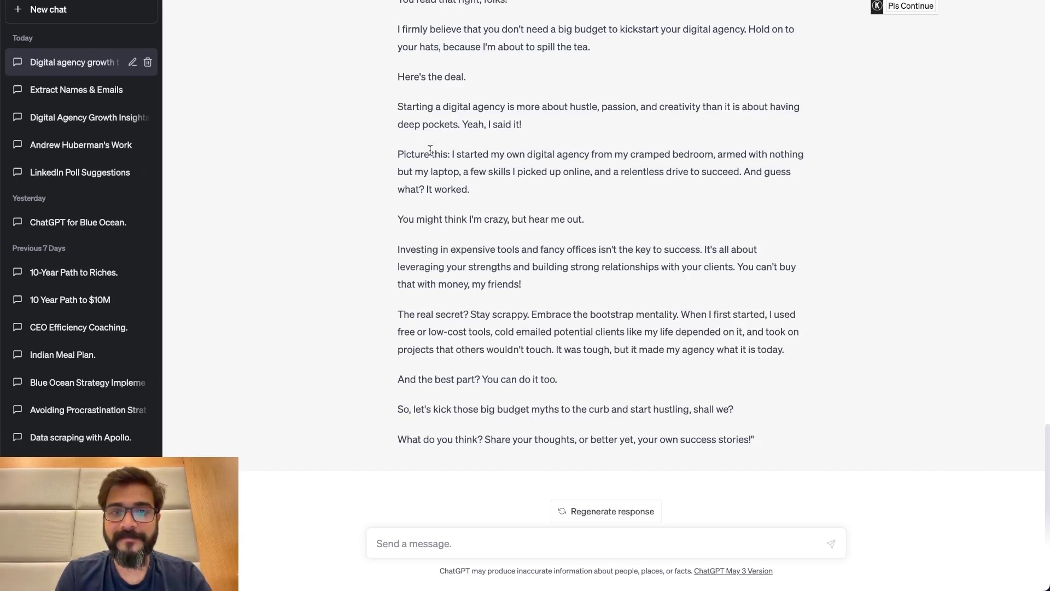
Step: Examine the cramped bedroom story and the paragraphs on expensive tools and the bootstrap mentality in this second ChatGPT post
drag(451, 153, 530, 193)
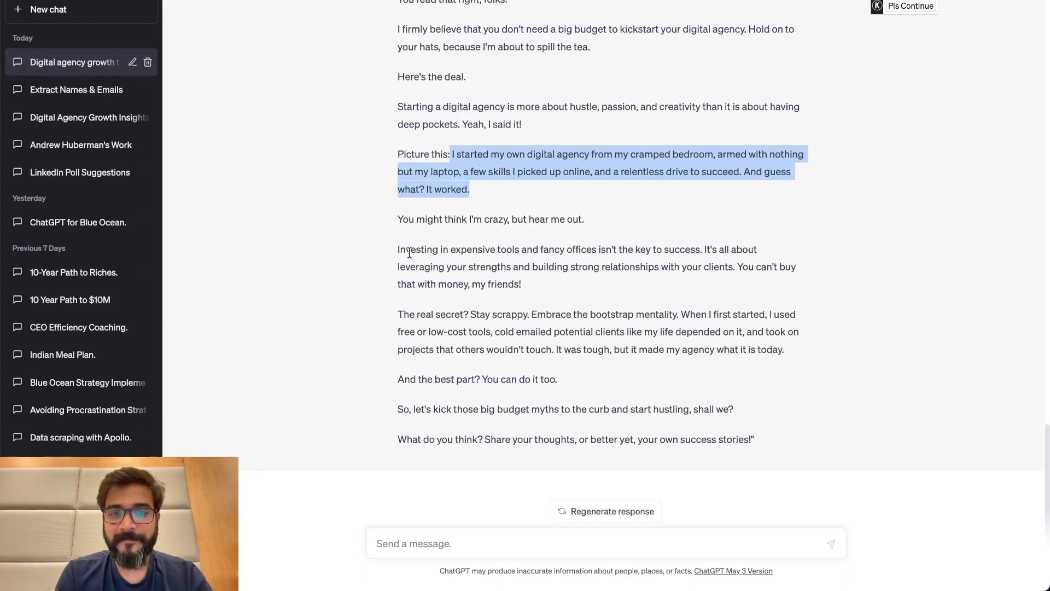
drag(397, 250, 546, 300)
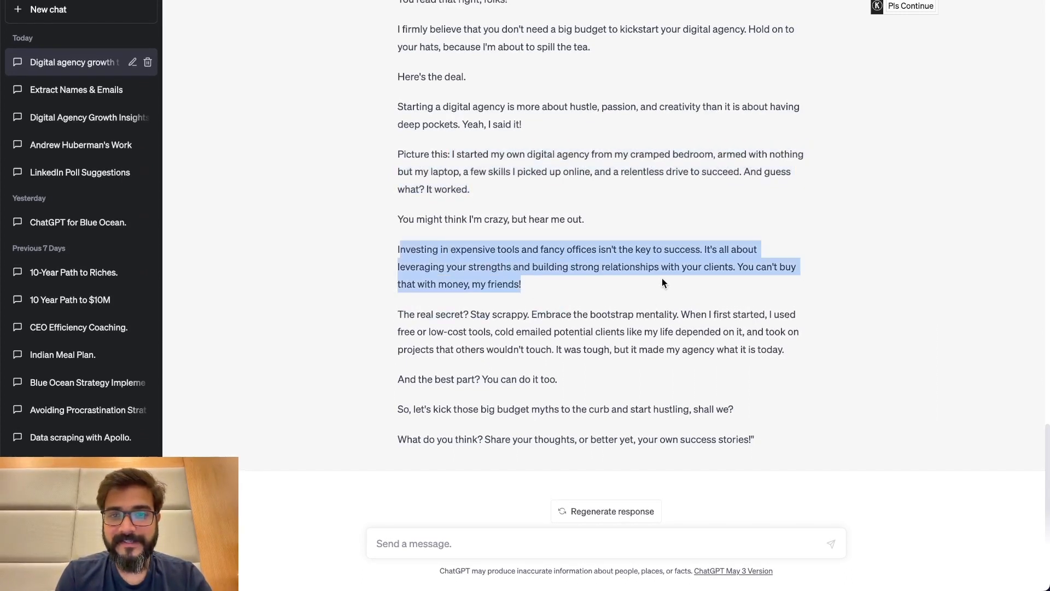
drag(471, 315, 720, 345)
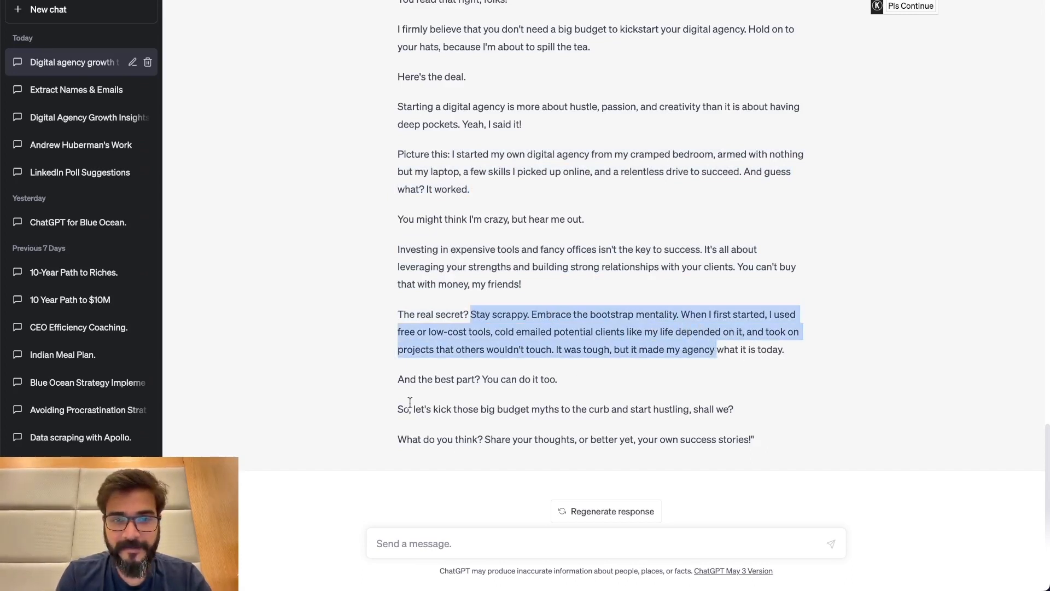
Step: Examine the closing lines about doing it too and kicking big budget myths to the curb in this second ChatGPT post
drag(384, 385, 583, 380)
click(583, 379)
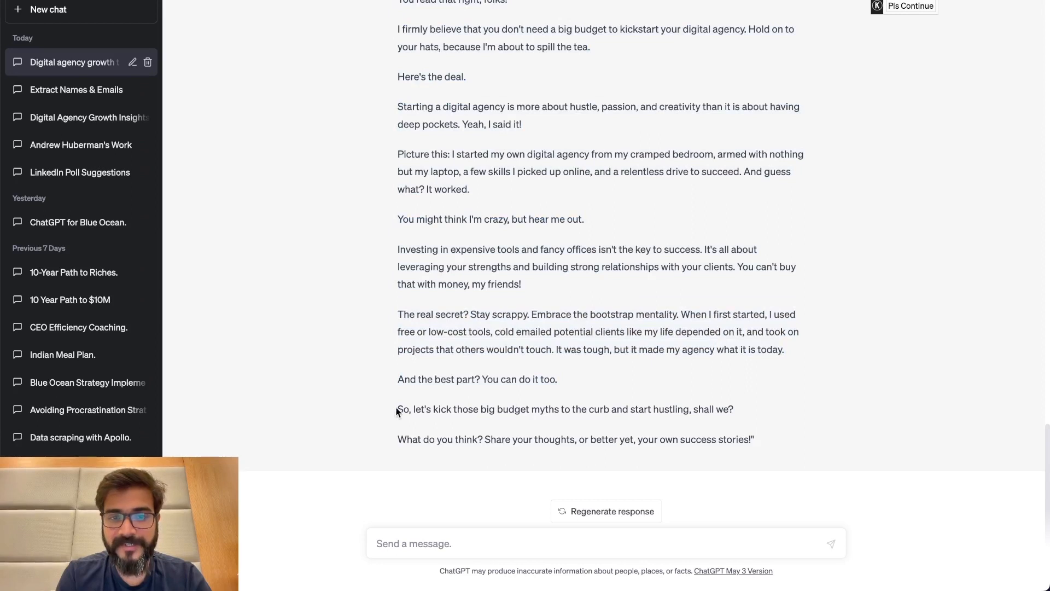
drag(396, 412, 744, 409)
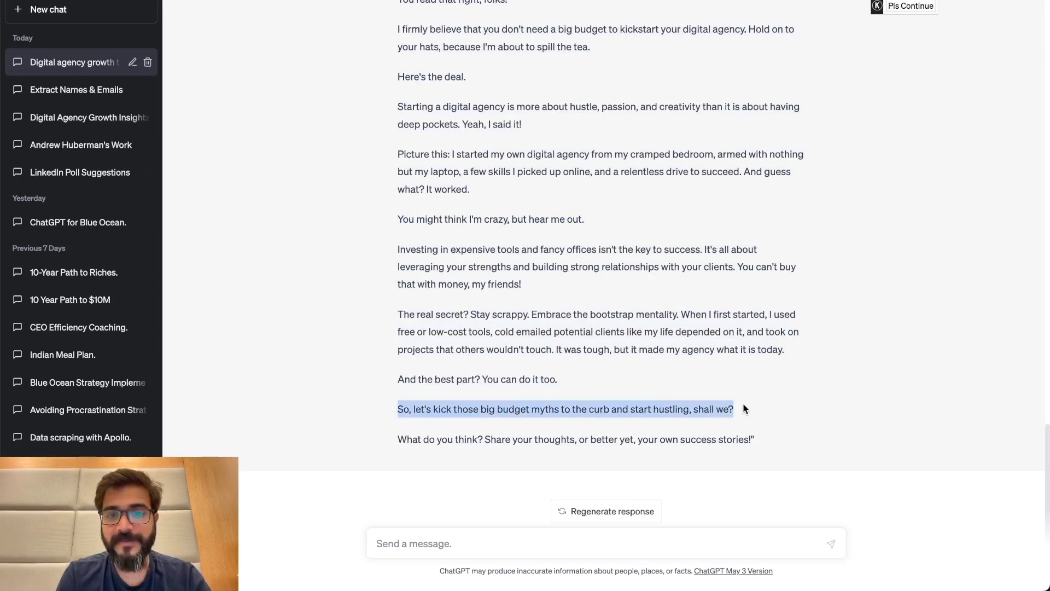
Step: Examine the closing question in this second ChatGPT post that invites readers to share their thoughts and success stories
drag(385, 445, 769, 447)
click(771, 447)
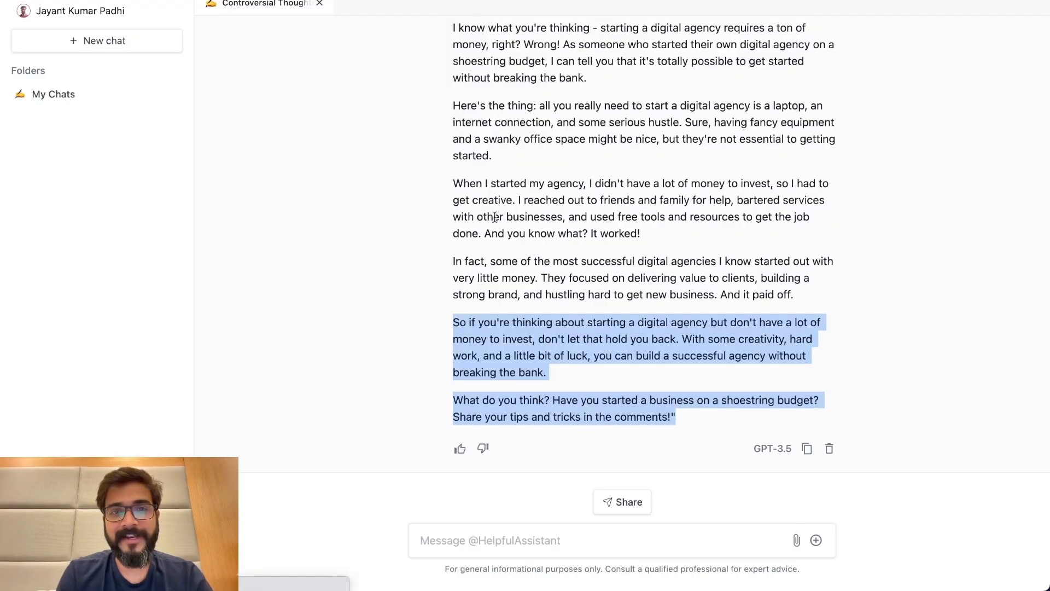
Step: Compare the Forefront AI post with the ChatGPT post and its prompt, examining Forefront's opening line about not needing a big budget
scroll(557, 228, up, 7)
scroll(556, 228, down, 3)
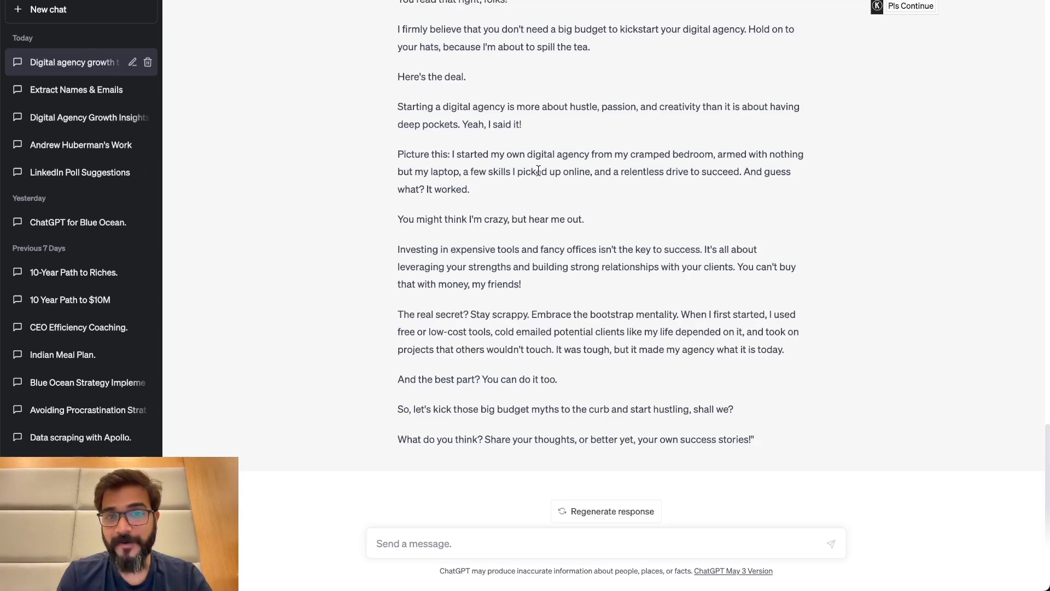
scroll(526, 169, up, 10)
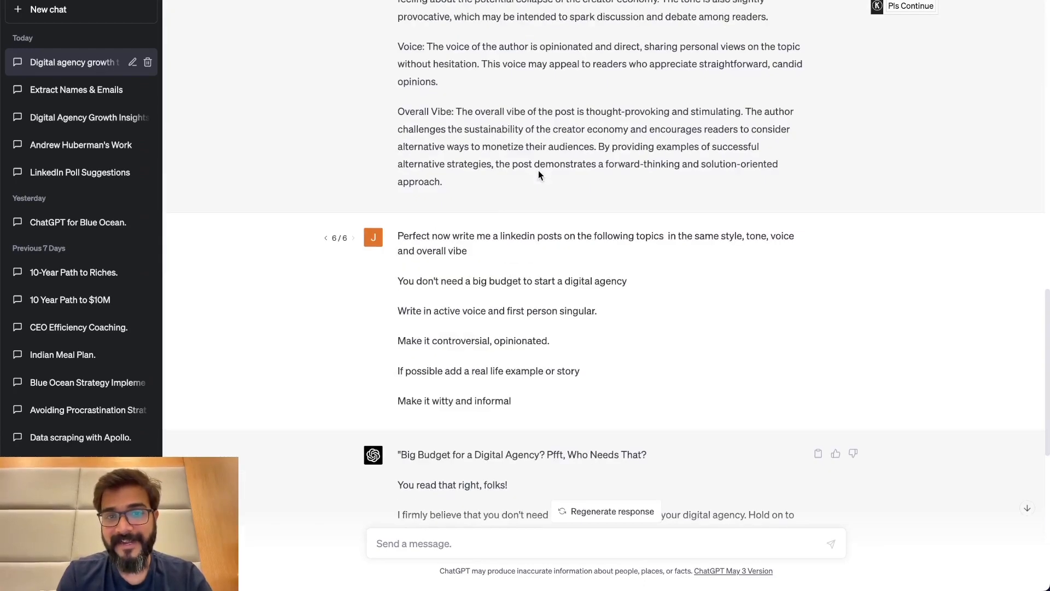
scroll(538, 175, down, 3)
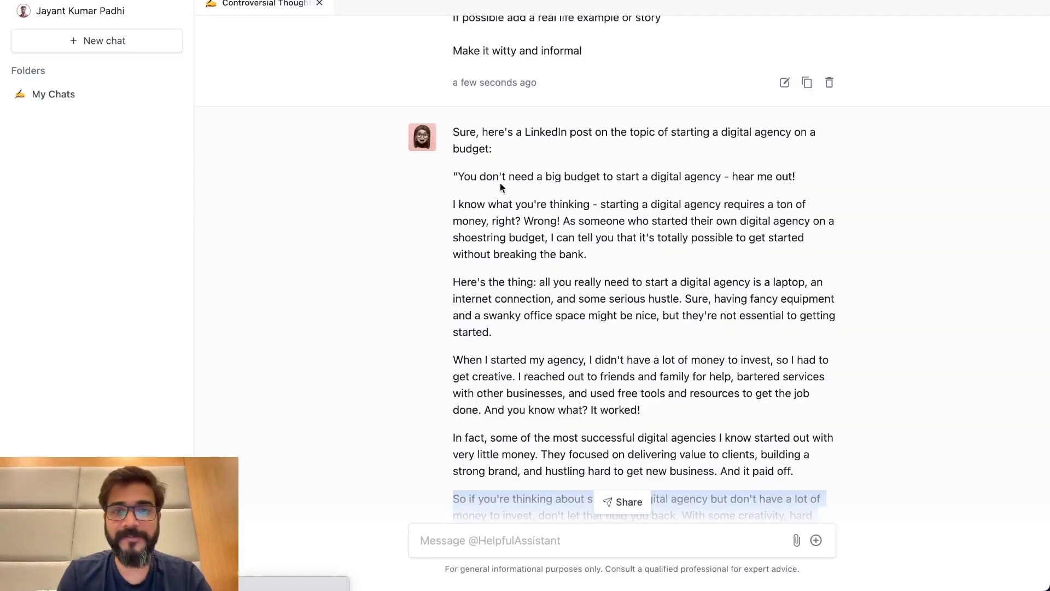
click(467, 175)
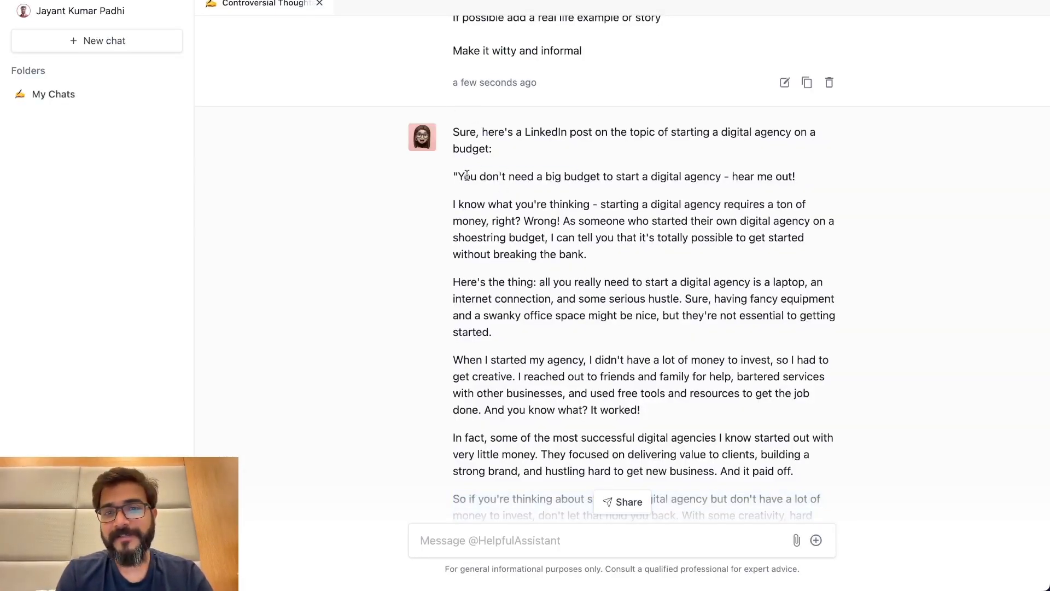
drag(465, 176, 785, 180)
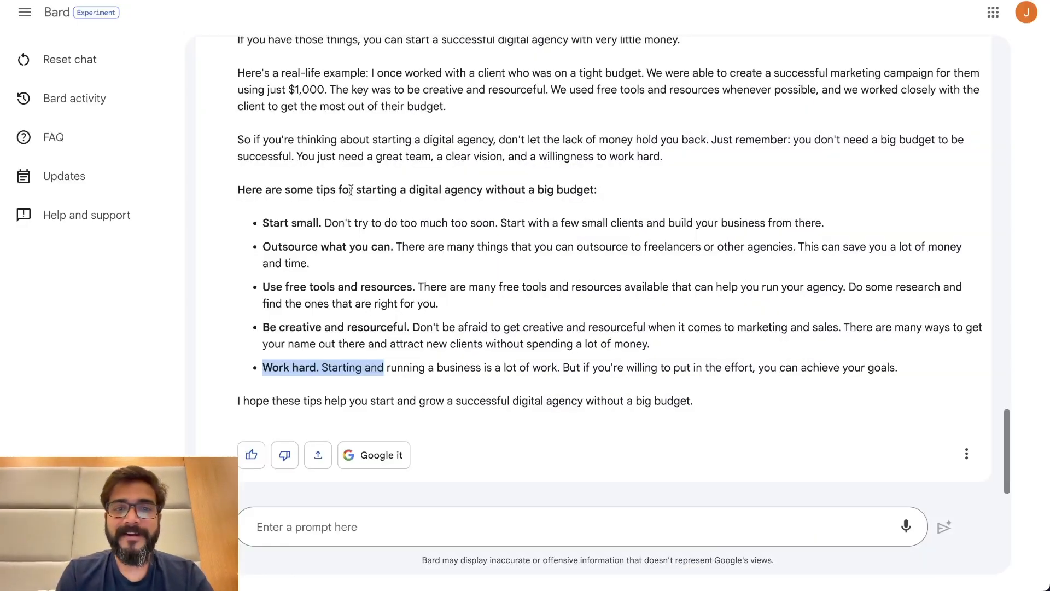
Step: Switch to Bard and review its LinkedIn post on starting a digital agency without a big budget from the title onward
scroll(350, 190, up, 7)
scroll(350, 190, down, 3)
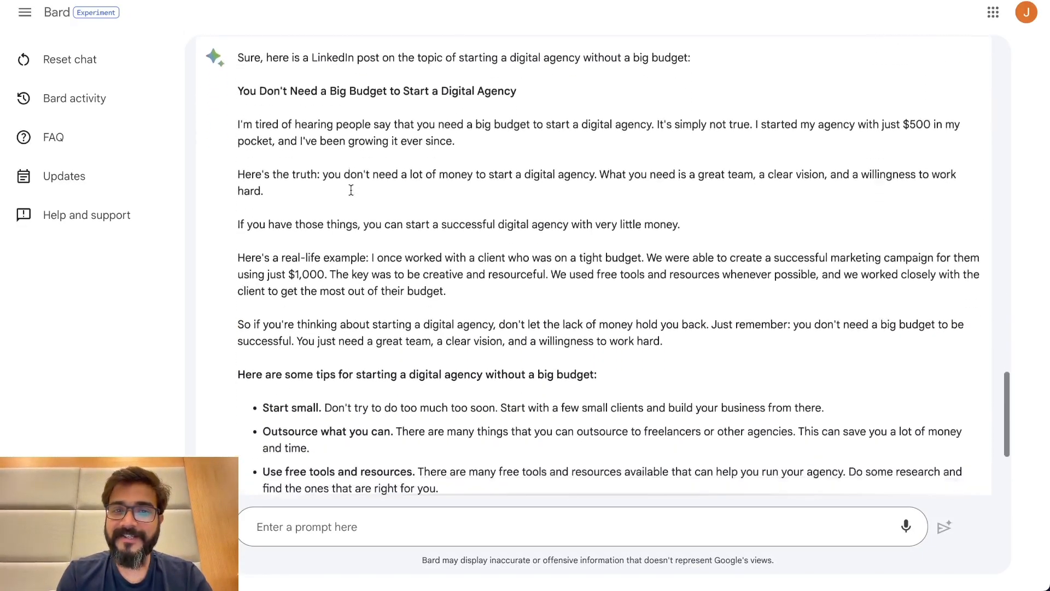
scroll(351, 190, down, 1)
mouse_move(5, 415)
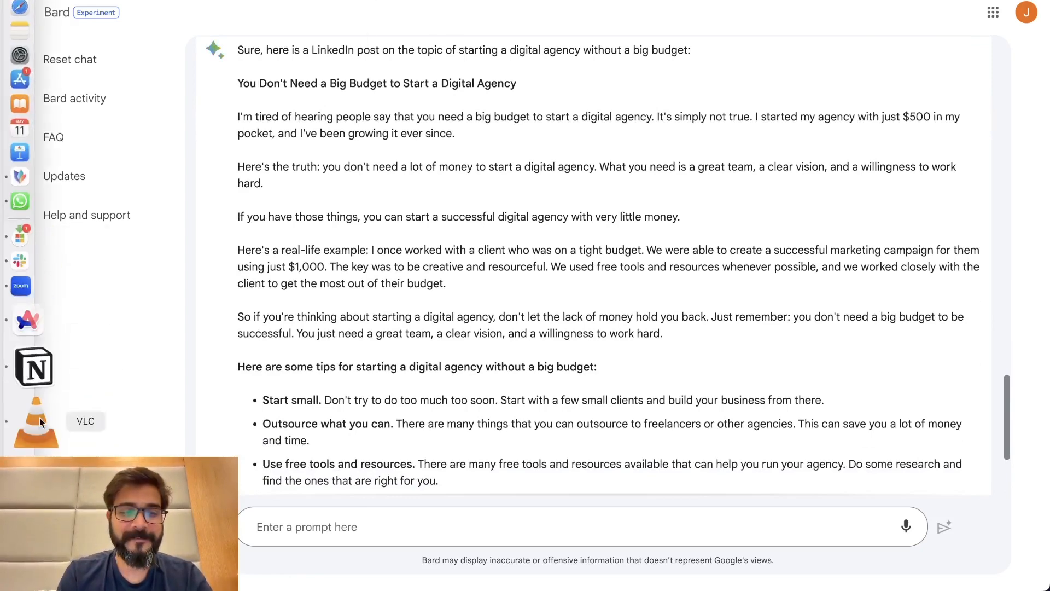
click(34, 443)
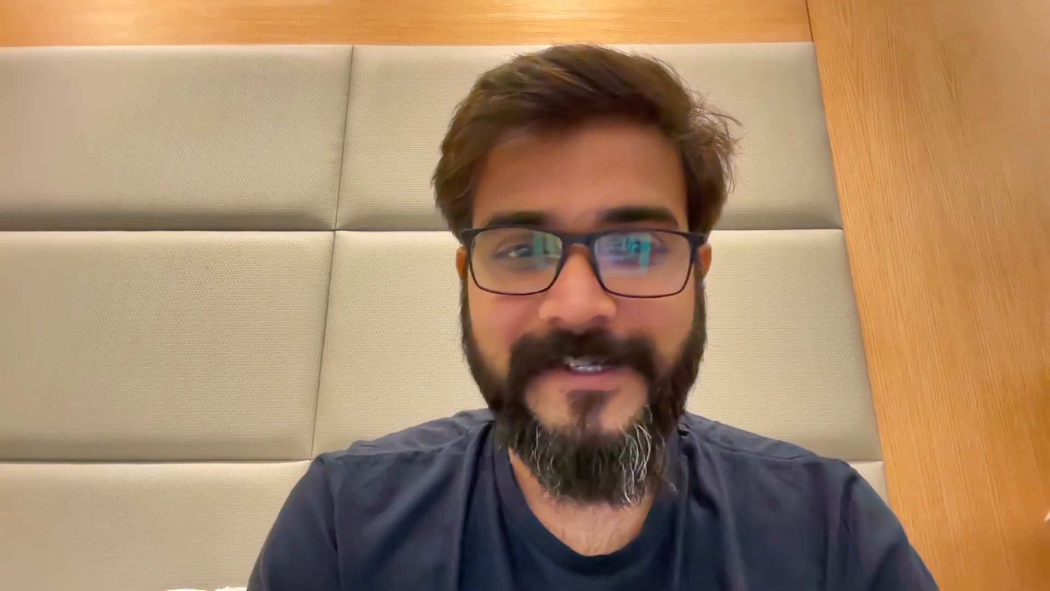